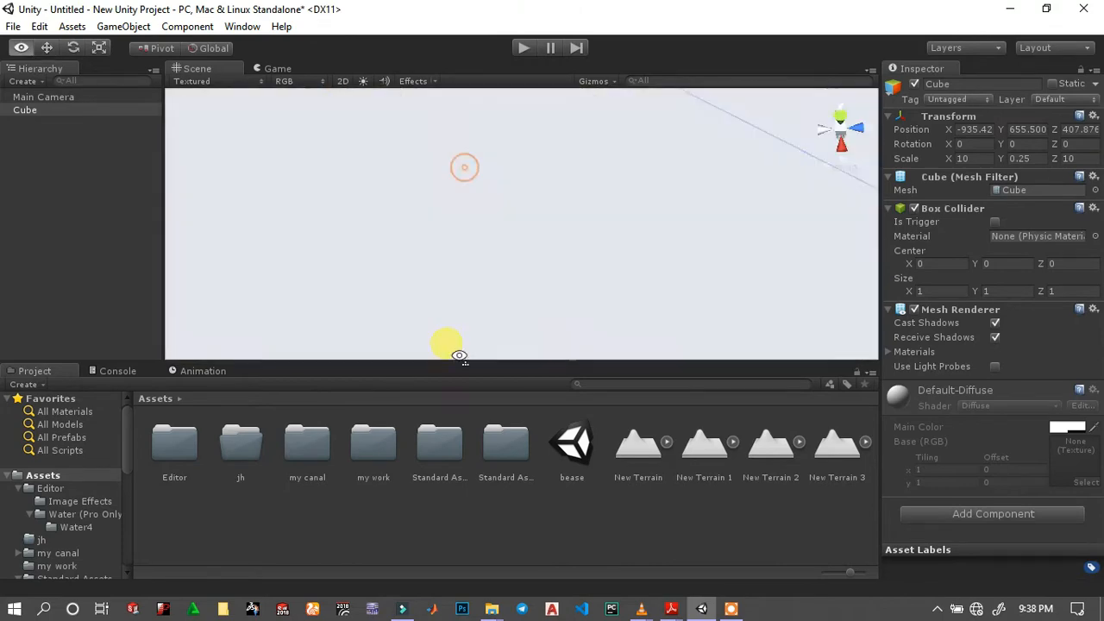
# Set the flat cube's position to X 0, Y 0, Z 0 and frame it in the scene view.
pyautogui.scroll(-6, 465, 224)
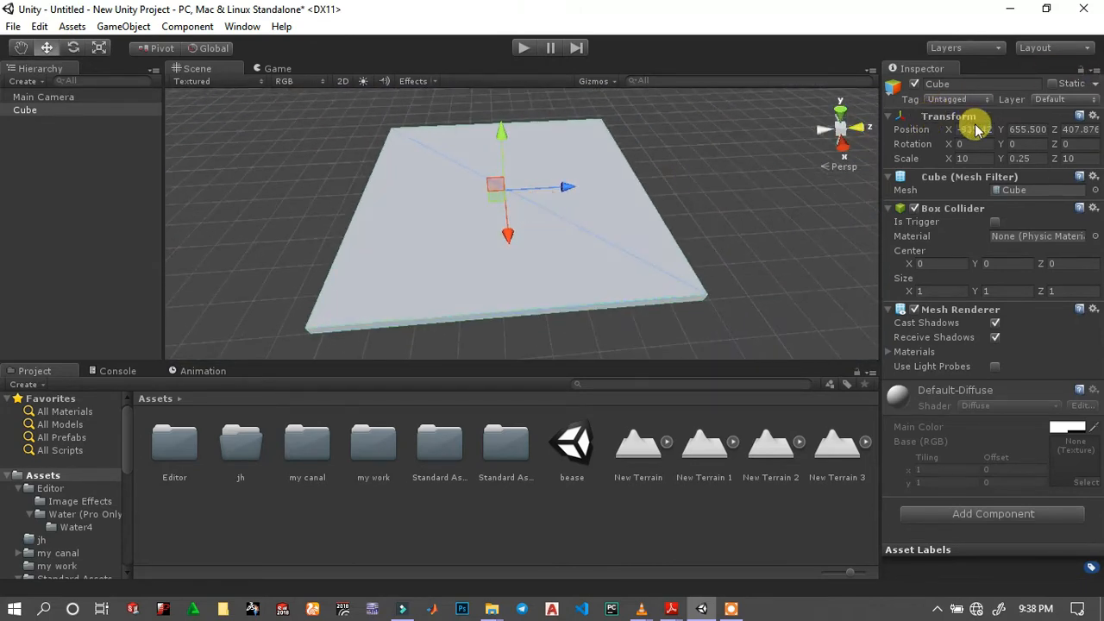
pyautogui.write('0')
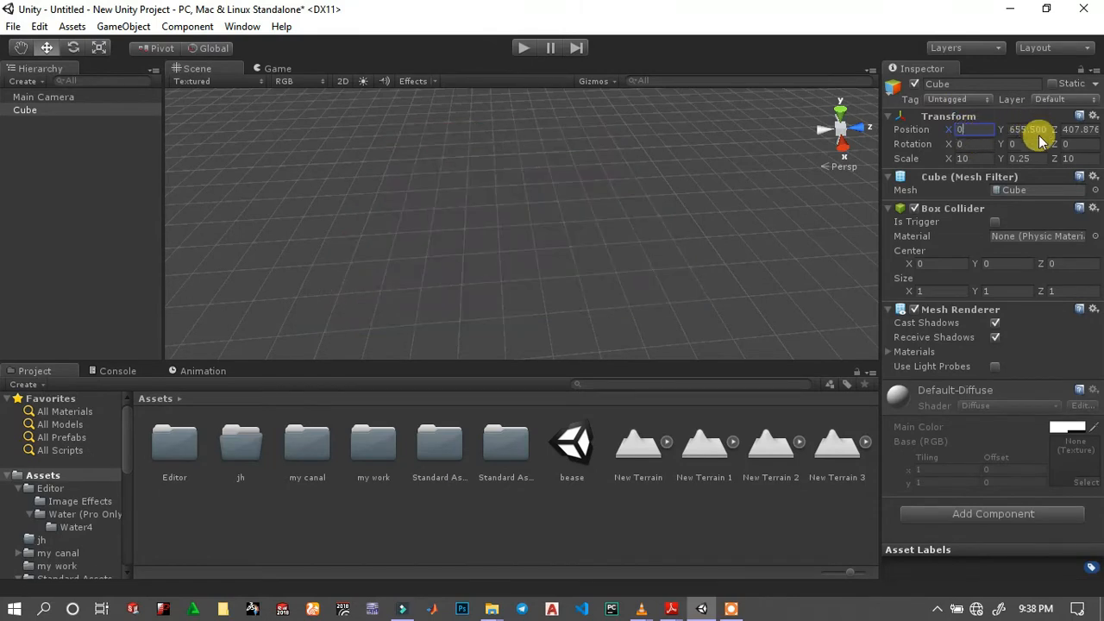
pyautogui.write('0')
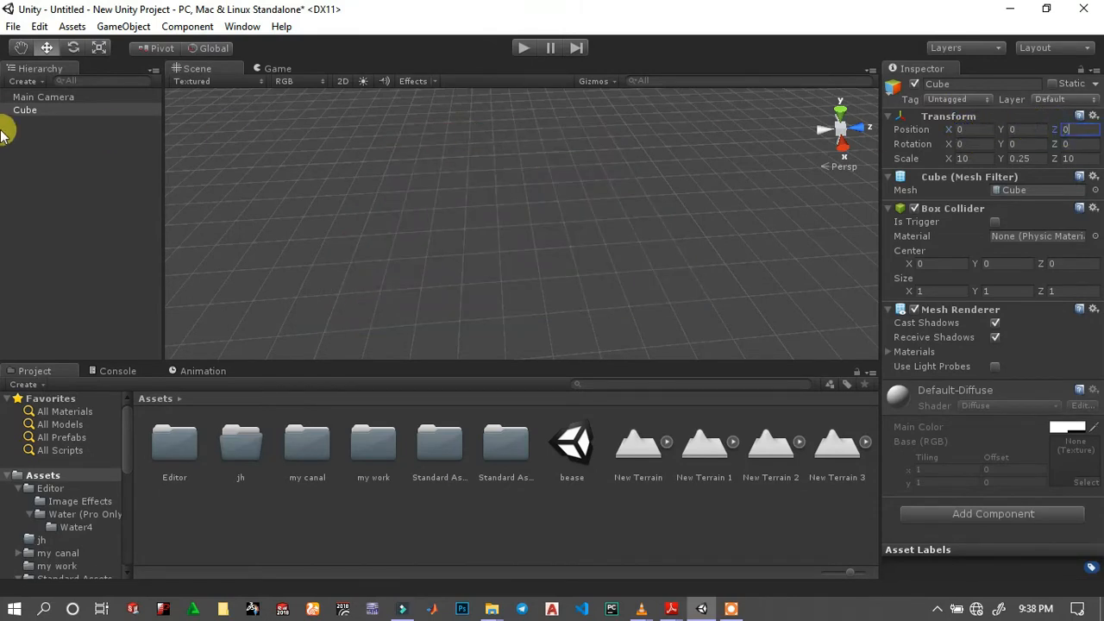
pyautogui.doubleClick(32, 110)
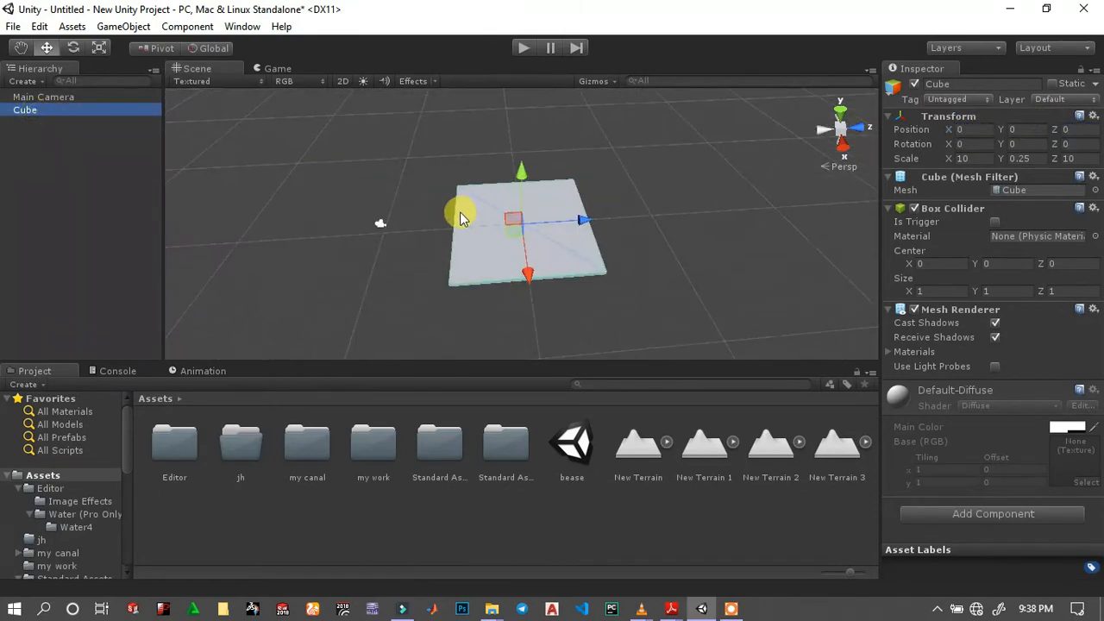
pyautogui.moveTo(460, 212)
pyautogui.mouseDown(button='right')
pyautogui.moveTo(467, 204)
pyautogui.moveTo(445, 214)
pyautogui.mouseUp(button='right')
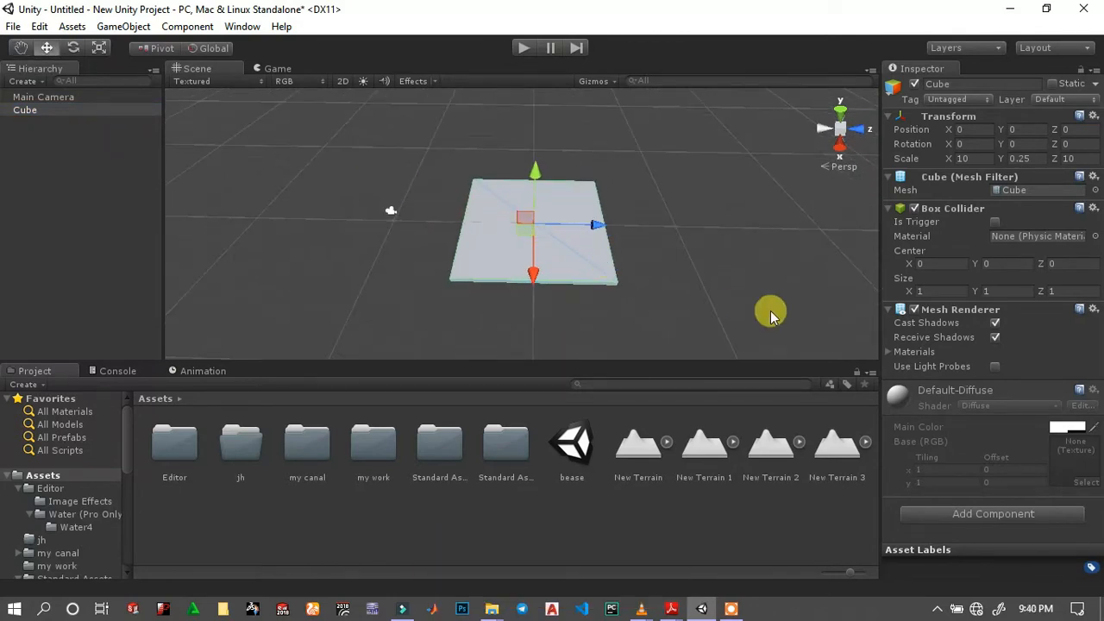
# Create a new material in the "my work" assets folder.
pyautogui.scroll(-1, 498, 247)
pyautogui.moveTo(497, 244)
pyautogui.mouseDown(button='middle')
pyautogui.moveTo(466, 267)
pyautogui.moveTo(500, 246)
pyautogui.mouseUp(button='middle')
pyautogui.scroll(6, 531, 272)
pyautogui.scroll(3, 535, 276)
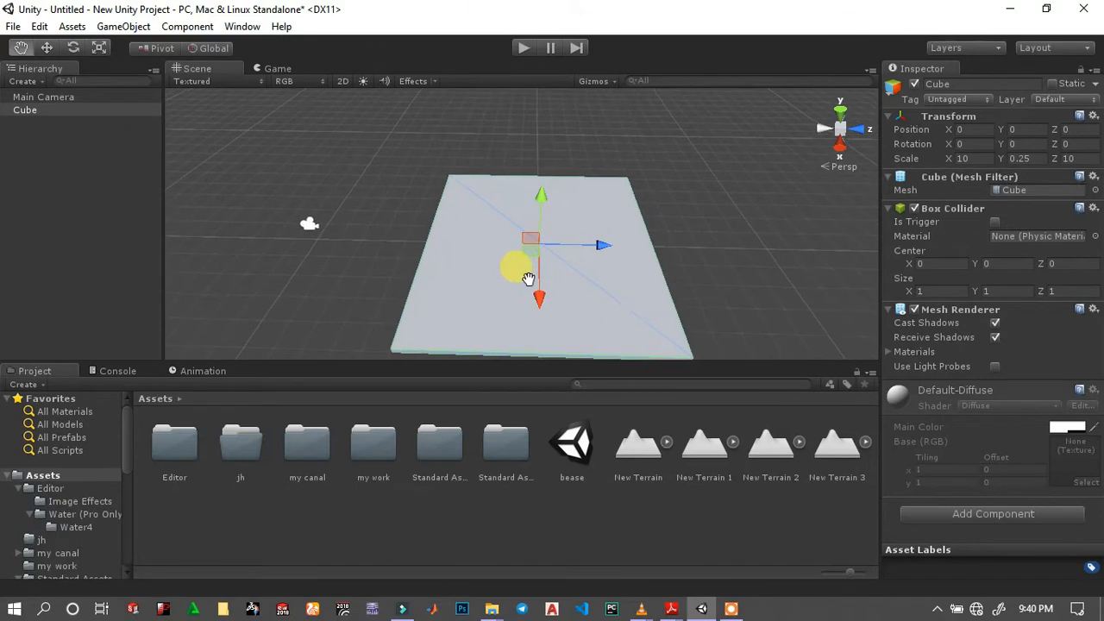
pyautogui.doubleClick(367, 455)
pyautogui.rightClick(423, 451)
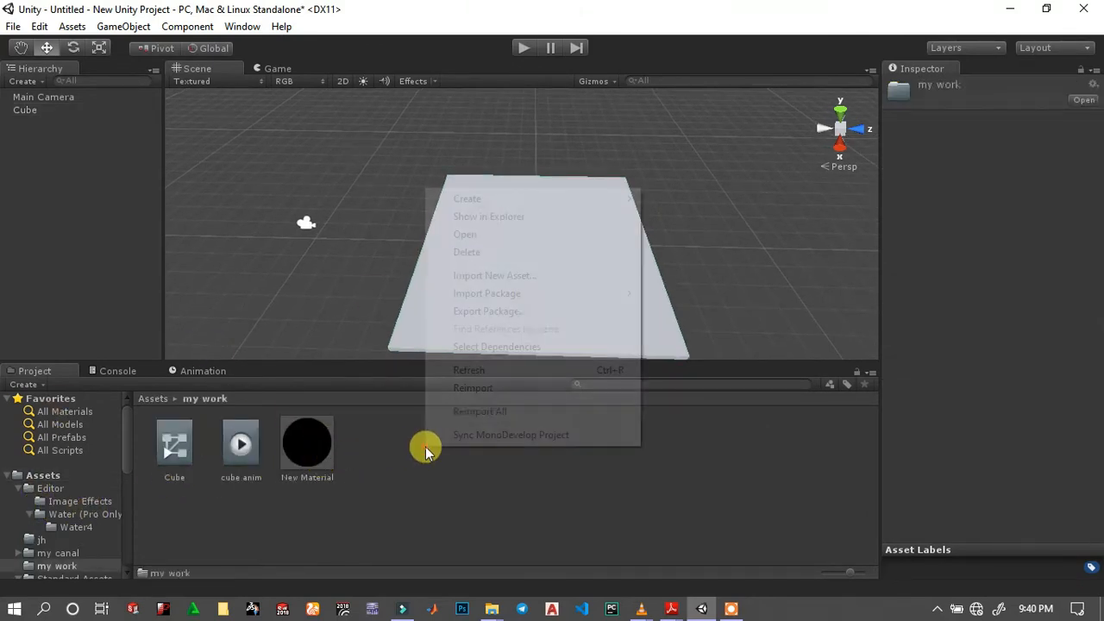
pyautogui.moveTo(504, 204)
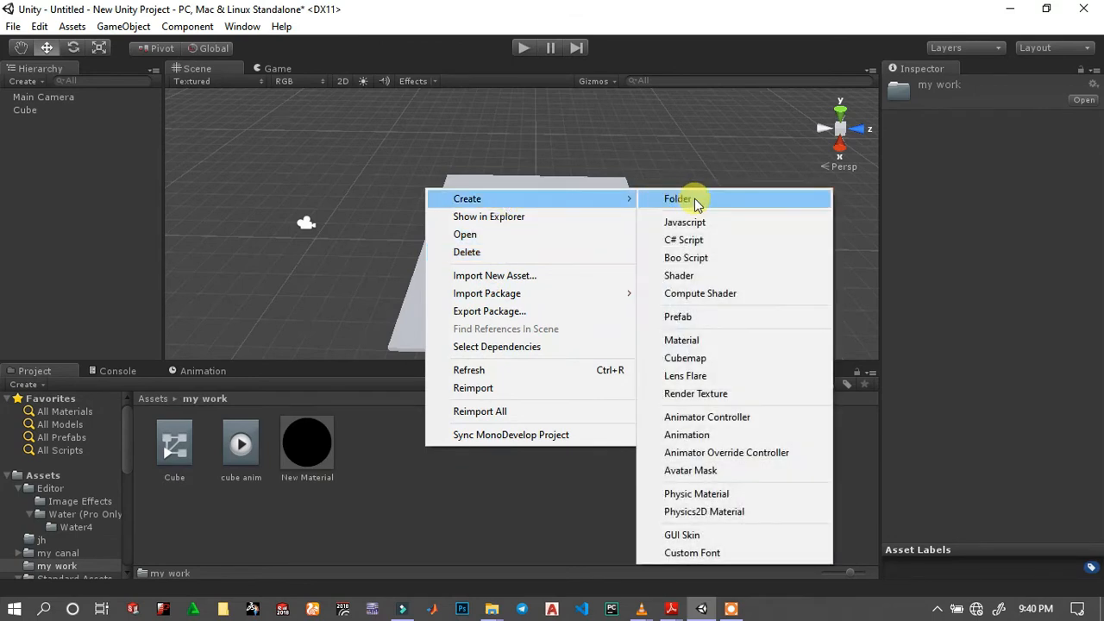
pyautogui.click(664, 340)
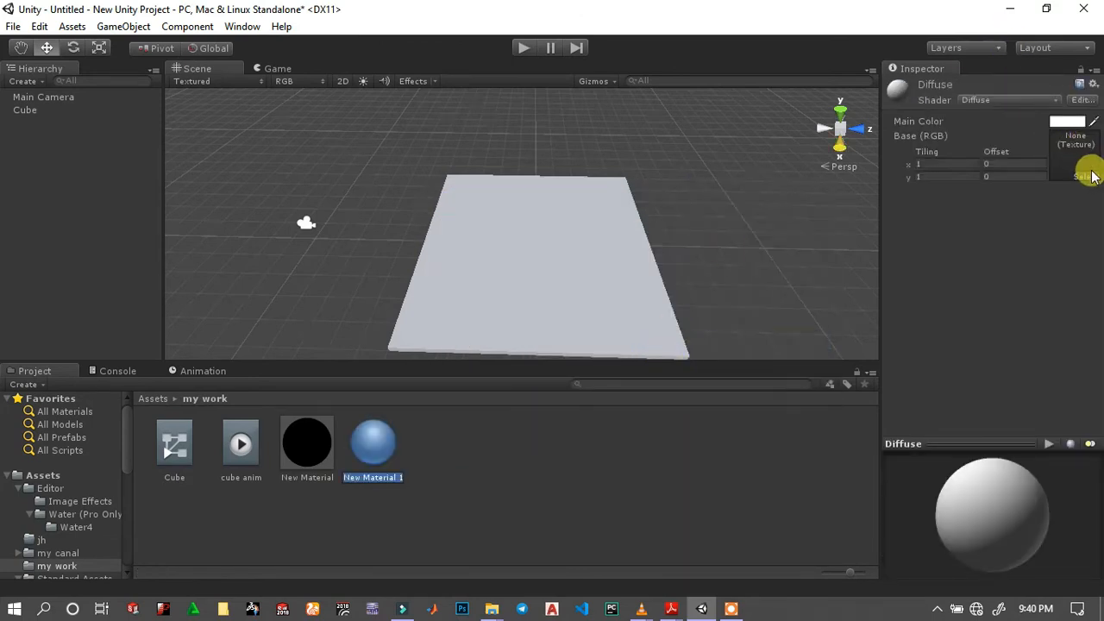
# Set the new material's main color to bright red.
pyautogui.click(1078, 120)
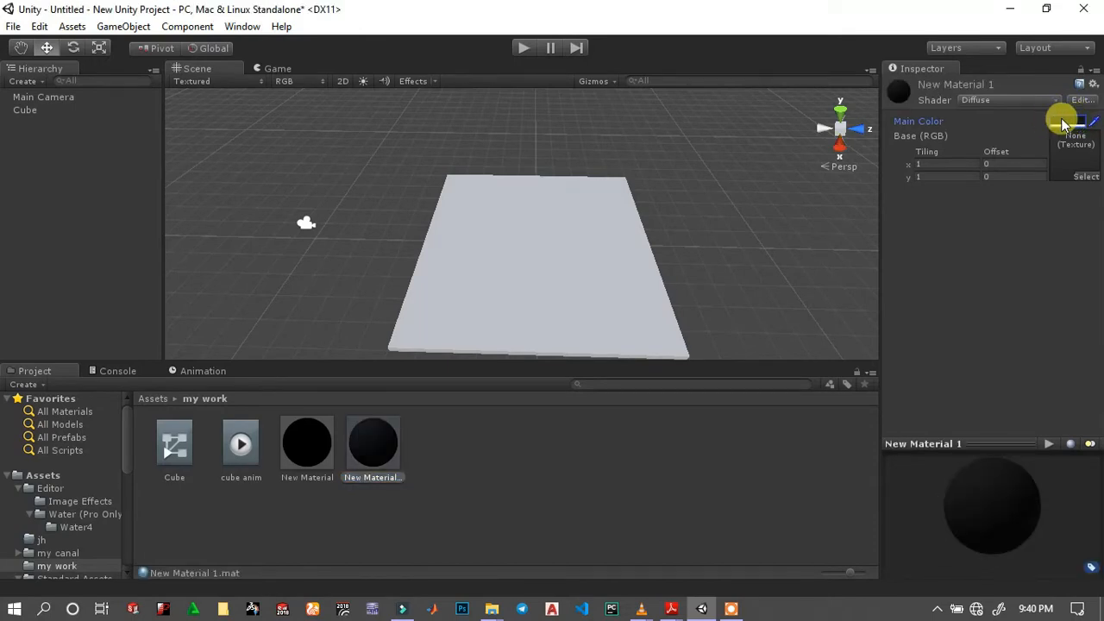
pyautogui.click(26, 187)
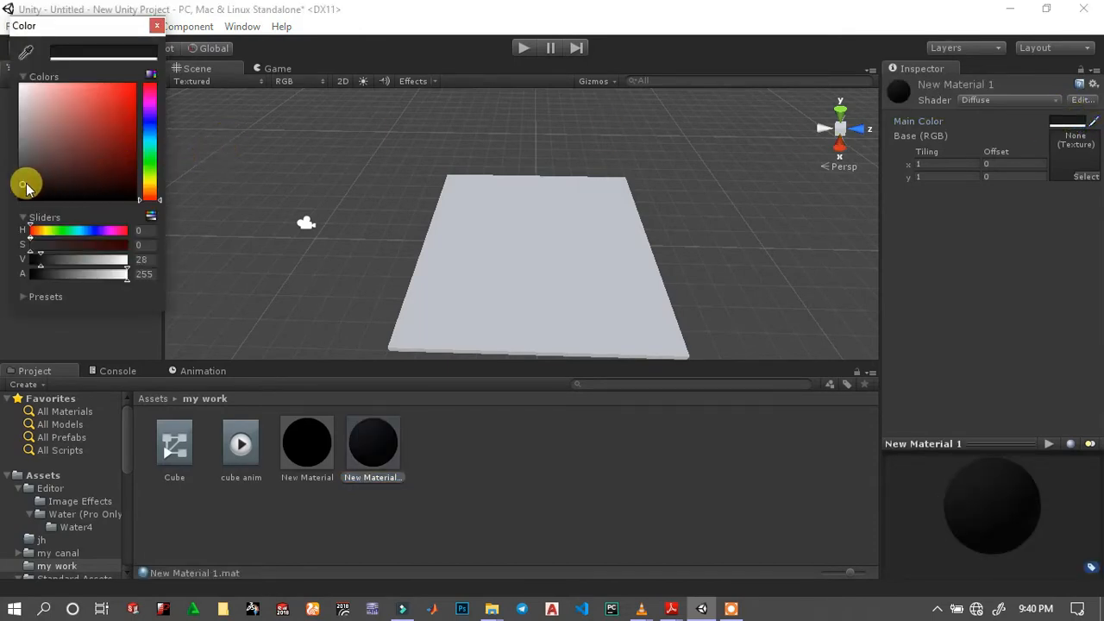
pyautogui.moveTo(25, 187); pyautogui.dragTo(151, 78)
pyautogui.click(158, 28)
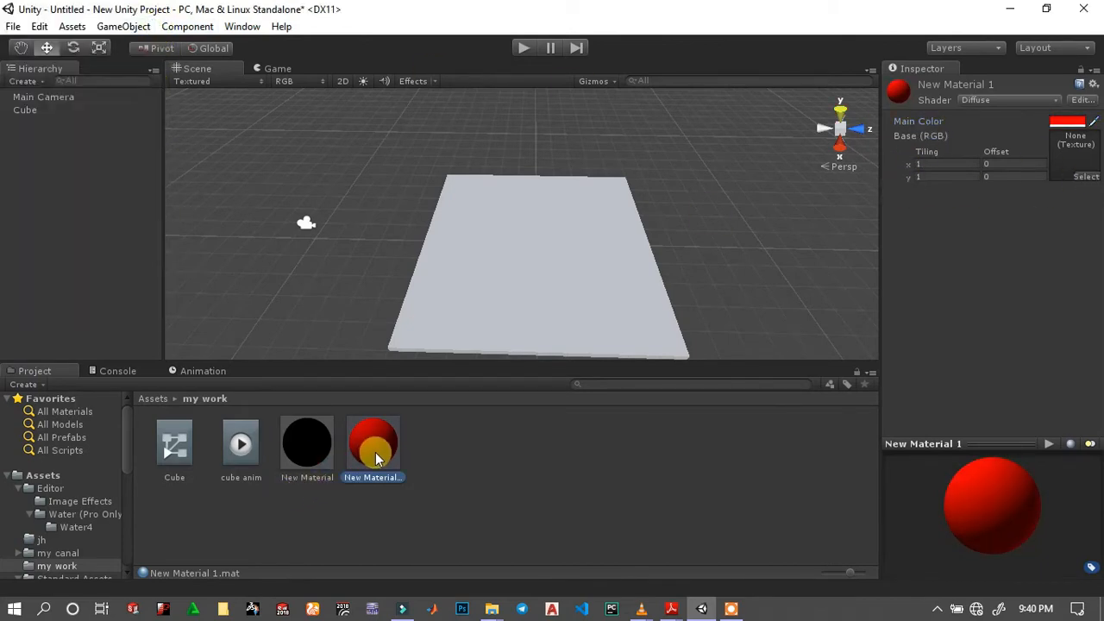
# Apply the red material to the flat cube.
pyautogui.moveTo(375, 455); pyautogui.dragTo(6, 202)
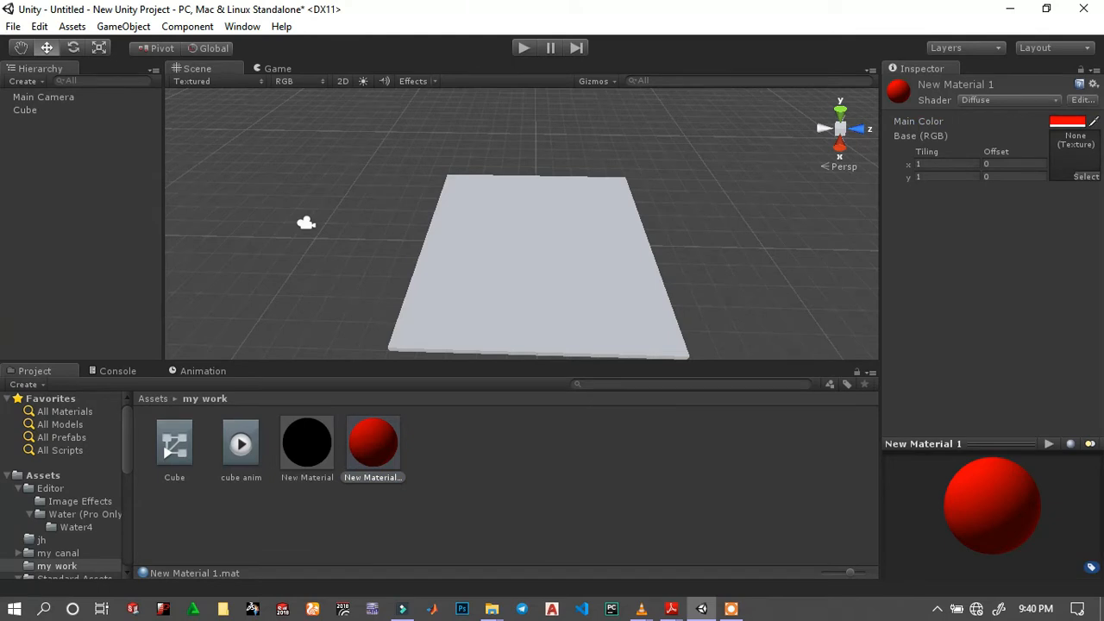
pyautogui.moveTo(50, 112); pyautogui.dragTo(49, 110)
pyautogui.moveTo(601, 250)
pyautogui.mouseDown(button='middle')
pyautogui.moveTo(574, 240)
pyautogui.moveTo(595, 233)
pyautogui.mouseUp(button='middle')
# Move the Main Camera along Z to about -5.22, at the slab's edge, and check the Game view.
pyautogui.click(47, 97)
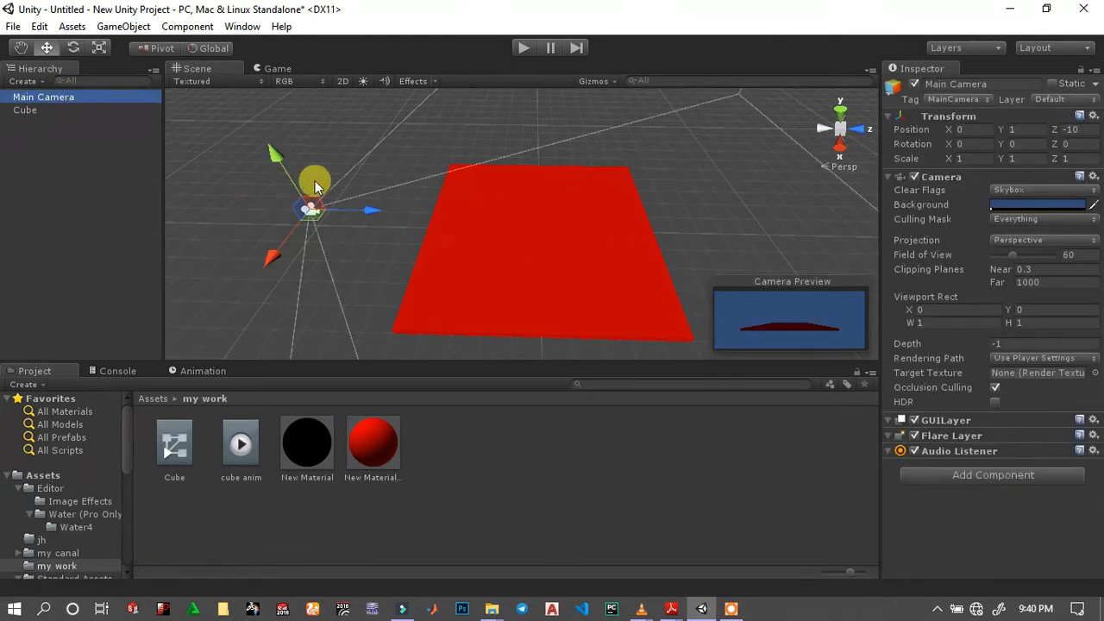
pyautogui.moveTo(364, 216); pyautogui.dragTo(476, 220)
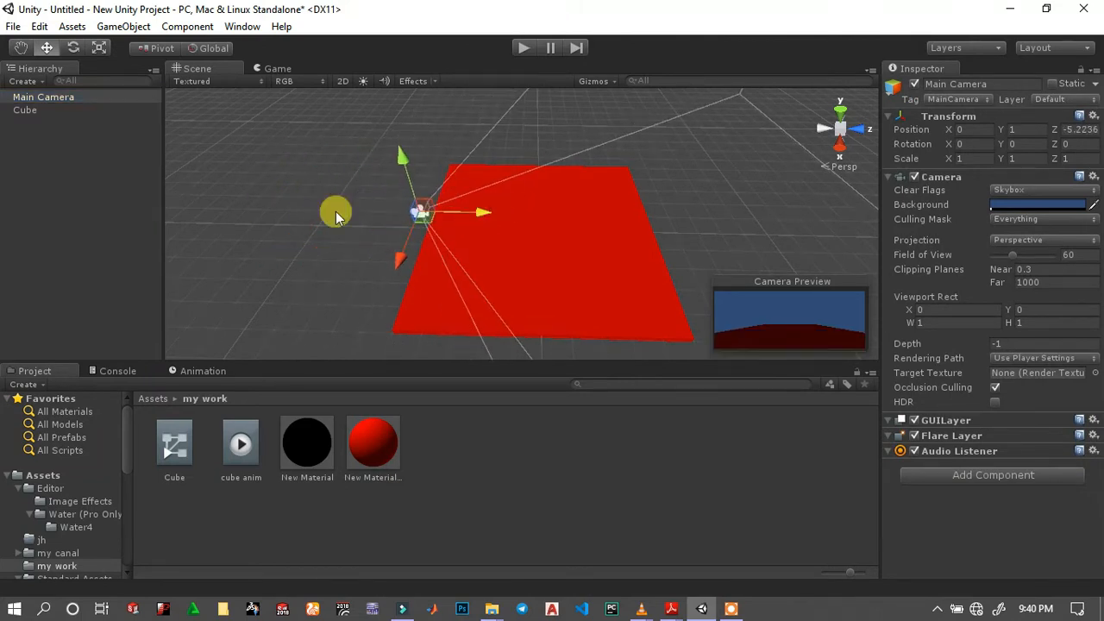
pyautogui.click(215, 203)
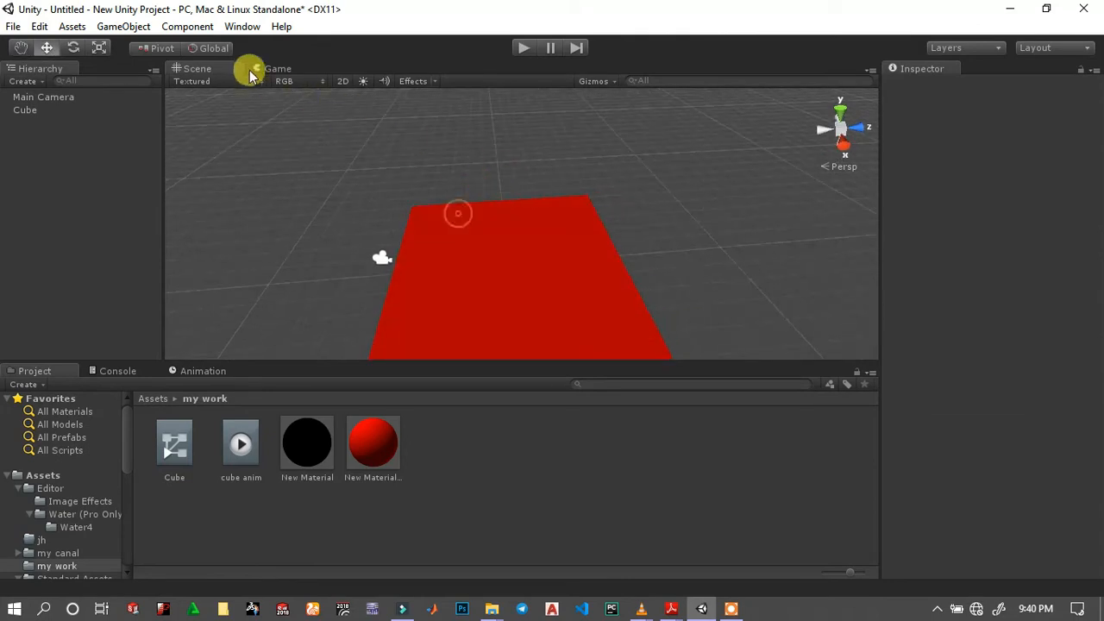
pyautogui.click(274, 68)
pyautogui.click(206, 68)
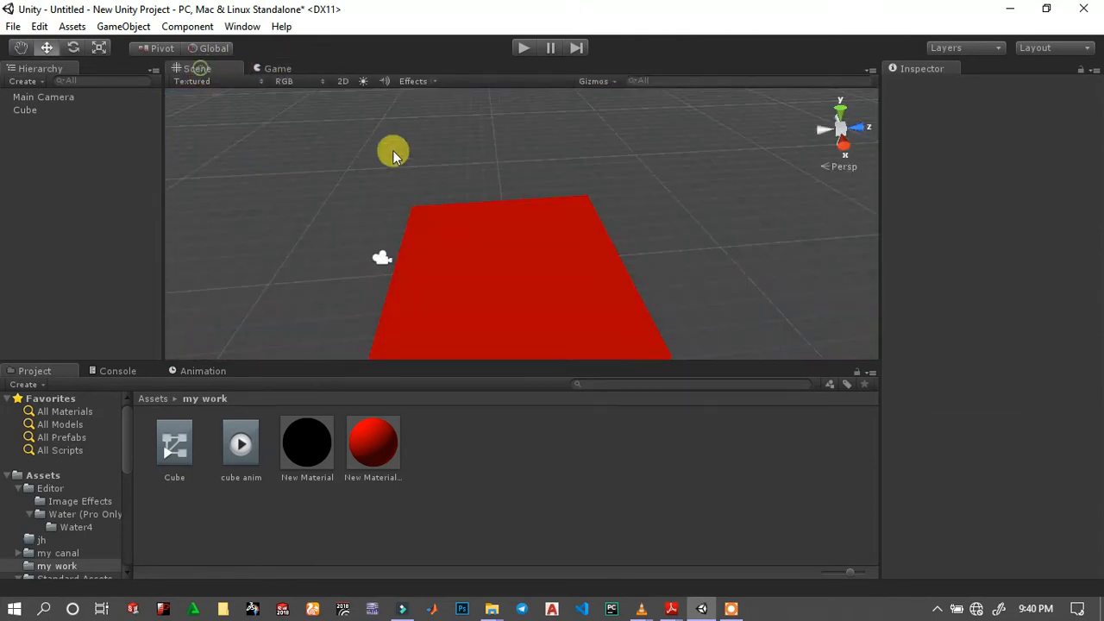
# Create a second cube and place it above the red slab at about X -0.45, Y 1.82, Z -3.02.
pyautogui.keyDown('alt'); pyautogui.moveTo(389, 153); pyautogui.dragTo(457, 251); pyautogui.keyUp('alt')
pyautogui.click(153, 28)
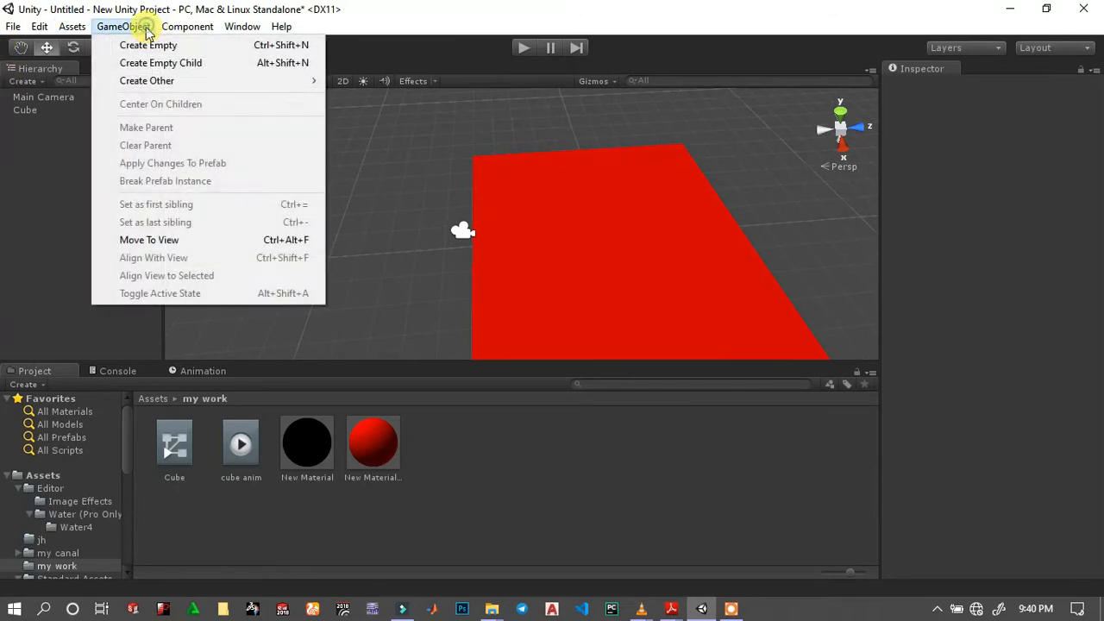
pyautogui.moveTo(316, 81)
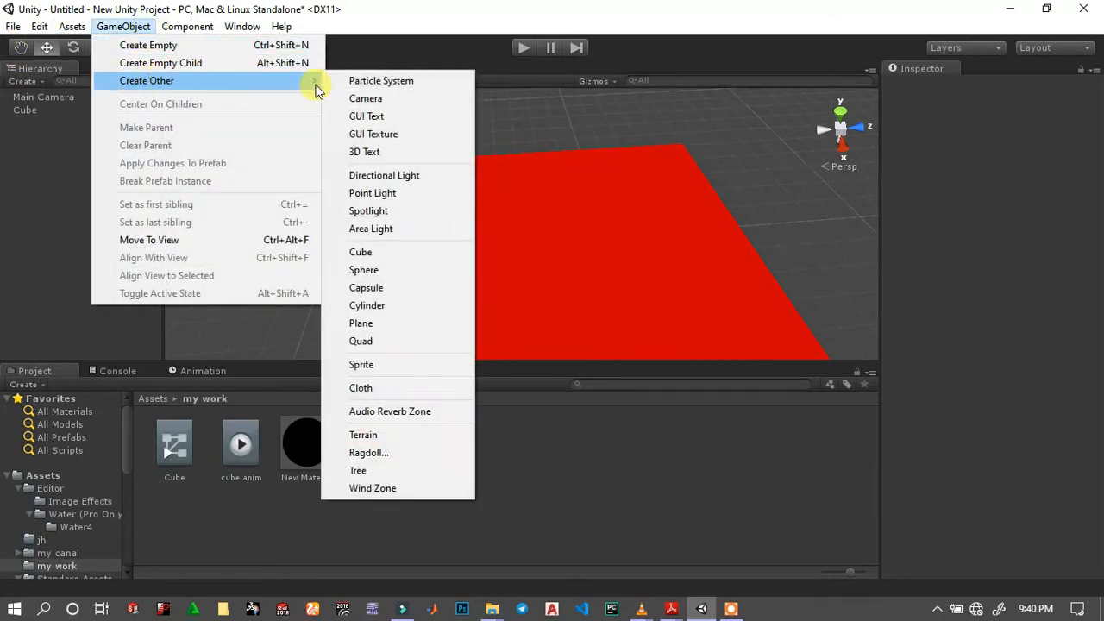
pyautogui.click(397, 255)
pyautogui.moveTo(518, 164); pyautogui.dragTo(512, 116)
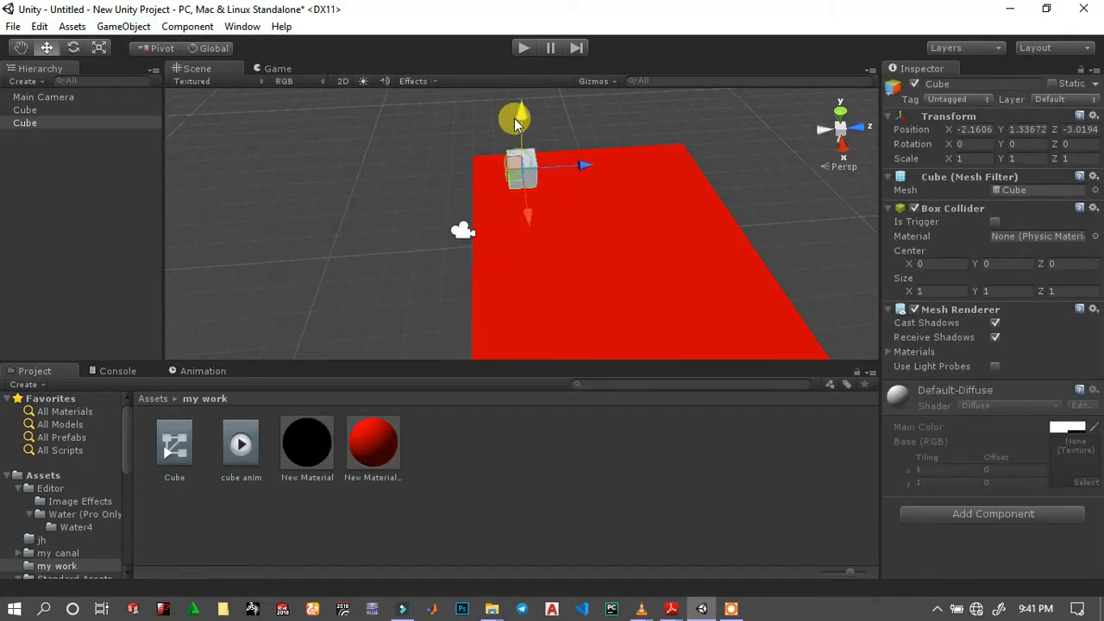
pyautogui.moveTo(520, 213); pyautogui.dragTo(547, 241)
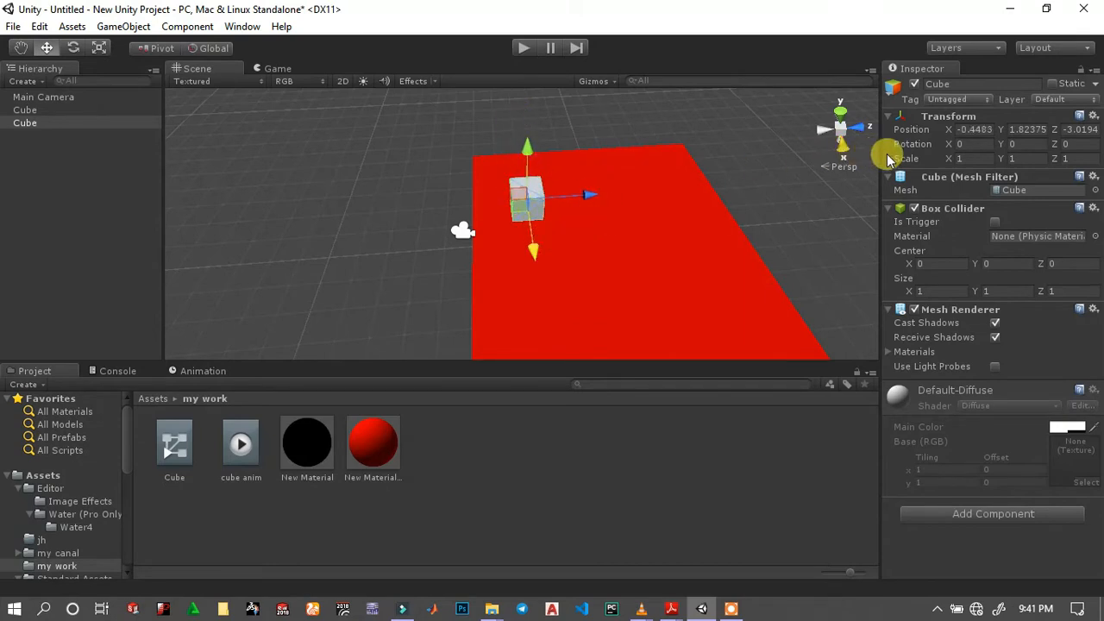
# Set the second cube's scale to X 5, Y 5, Z 0.25 to form a thin panel.
pyautogui.click(964, 158)
pyautogui.click(1009, 180)
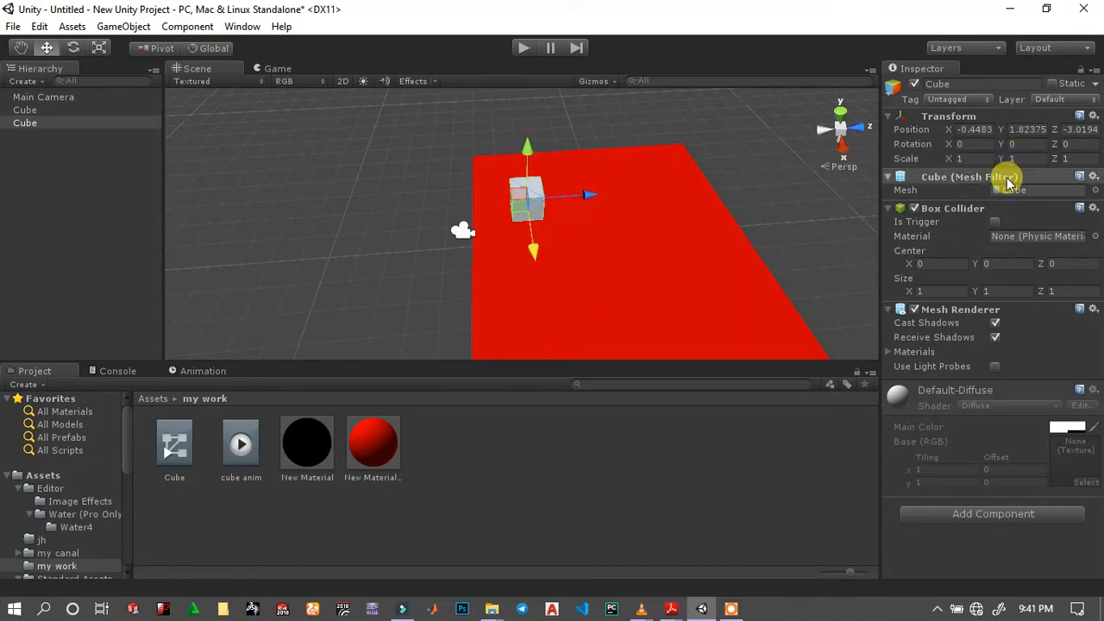
pyautogui.write('5')
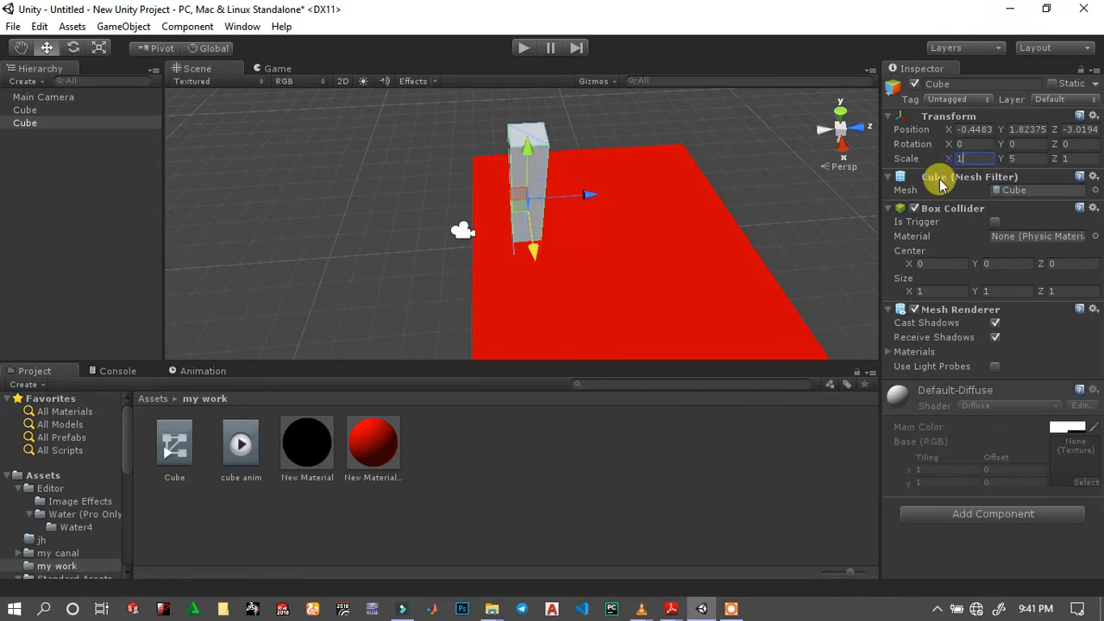
pyautogui.write('0')
pyautogui.press('BackSpace')
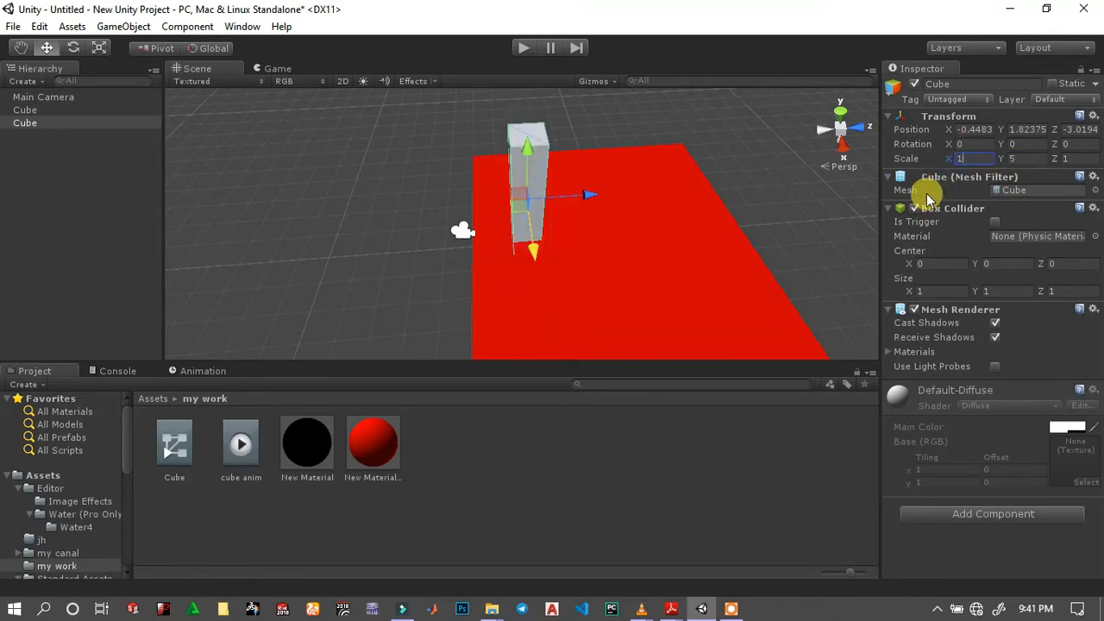
pyautogui.press('BackSpace')
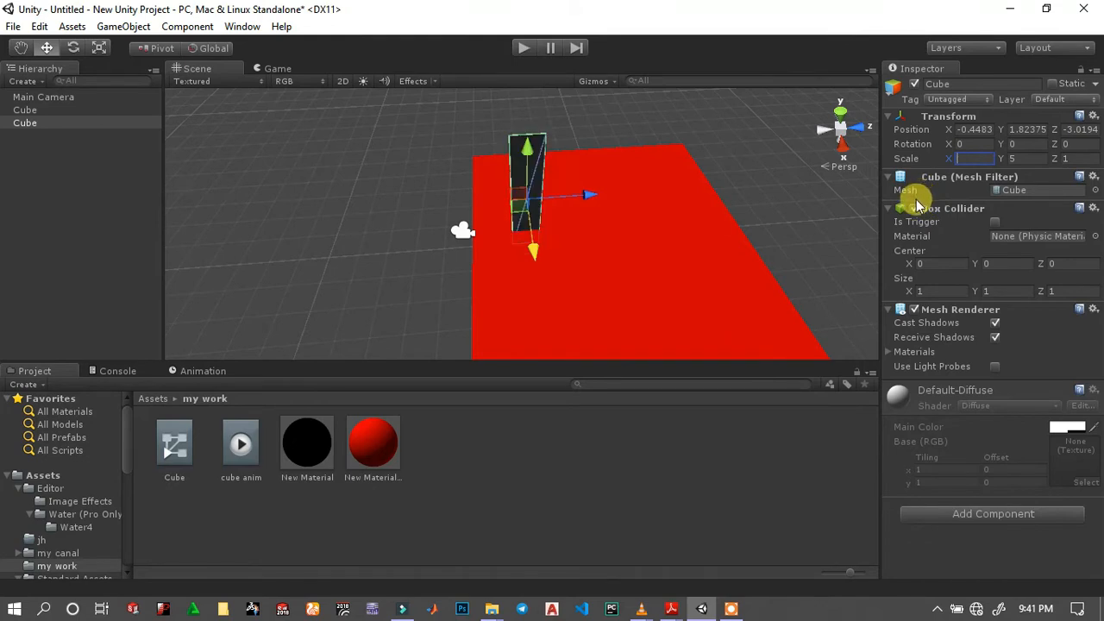
pyautogui.write('5')
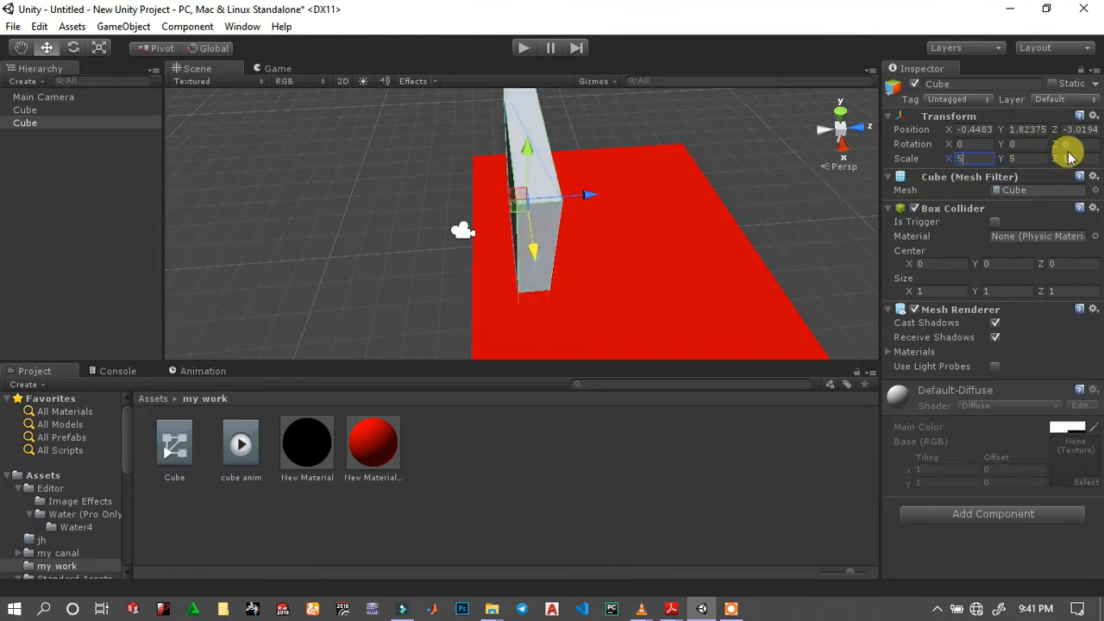
pyautogui.write('0.25')
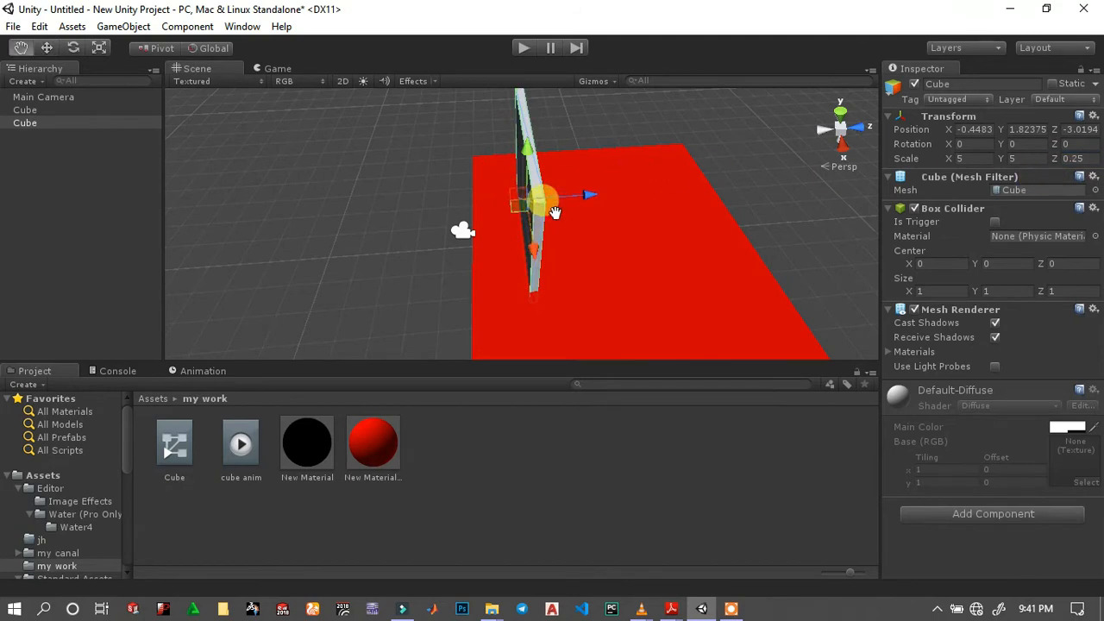
# Rotate the panel 90 degrees about Y and position it near the slab's far edge at about X -3.85, Z -0.62.
pyautogui.moveTo(555, 212); pyautogui.dragTo(455, 237, button='middle')
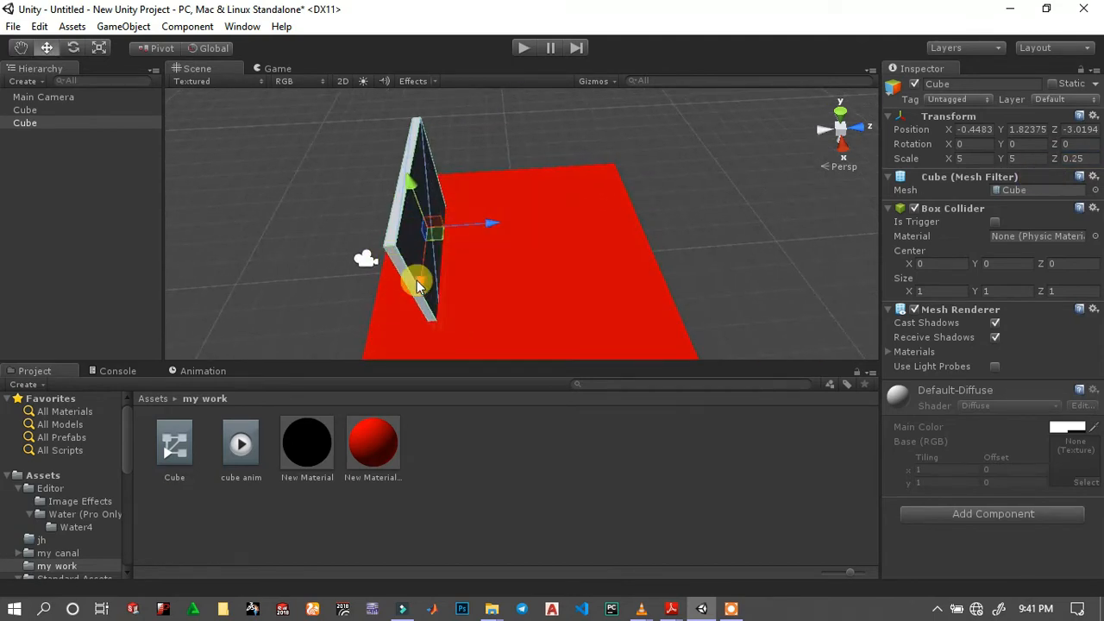
pyautogui.moveTo(417, 287); pyautogui.dragTo(429, 208)
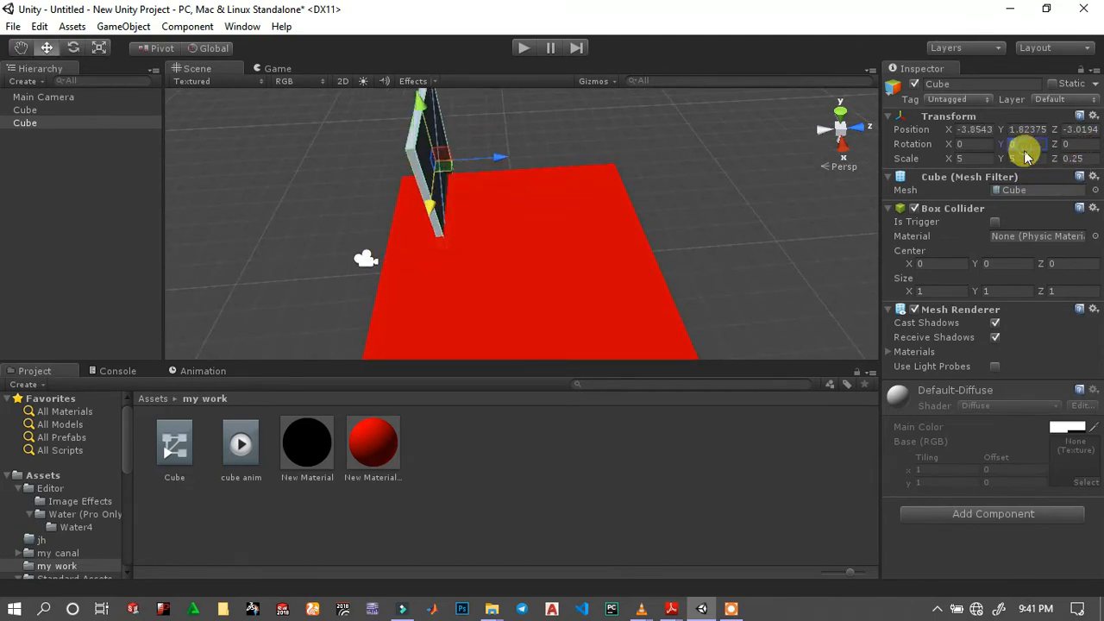
pyautogui.write('90')
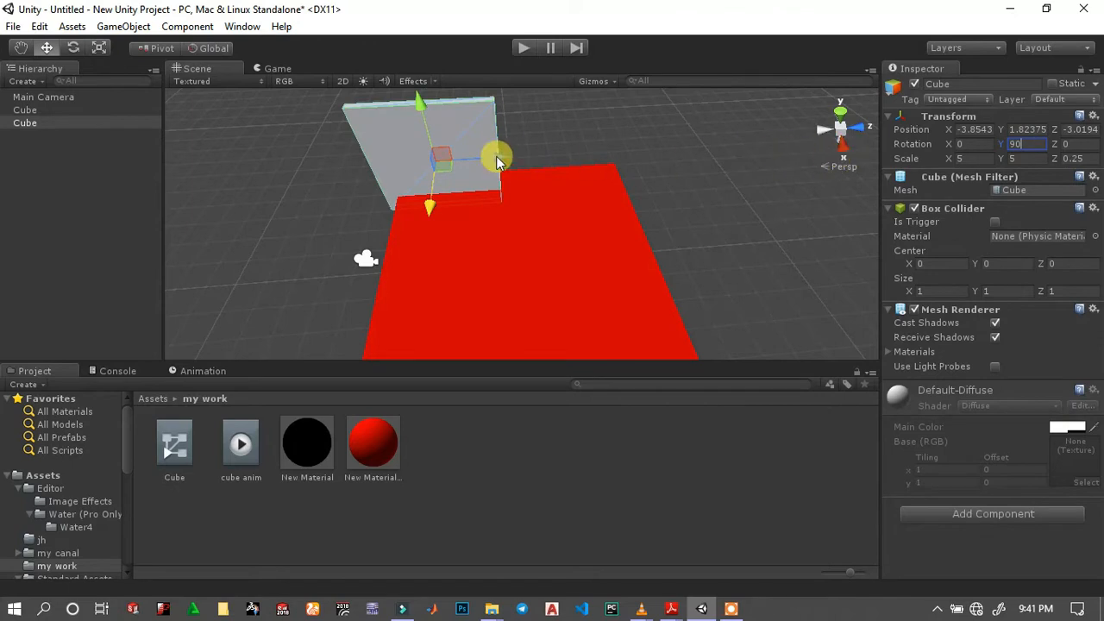
pyautogui.moveTo(498, 164); pyautogui.dragTo(562, 153)
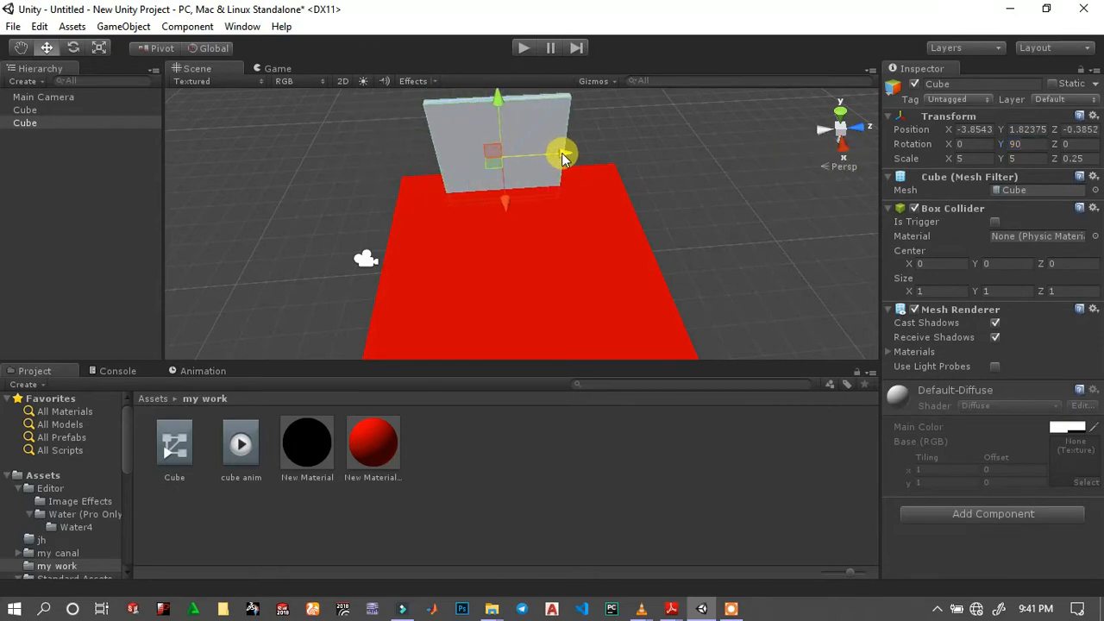
# Raise the panel to about Y 2.67 so its lower edge sits on the red slab.
pyautogui.moveTo(434, 192); pyautogui.dragTo(398, 37, button='middle')
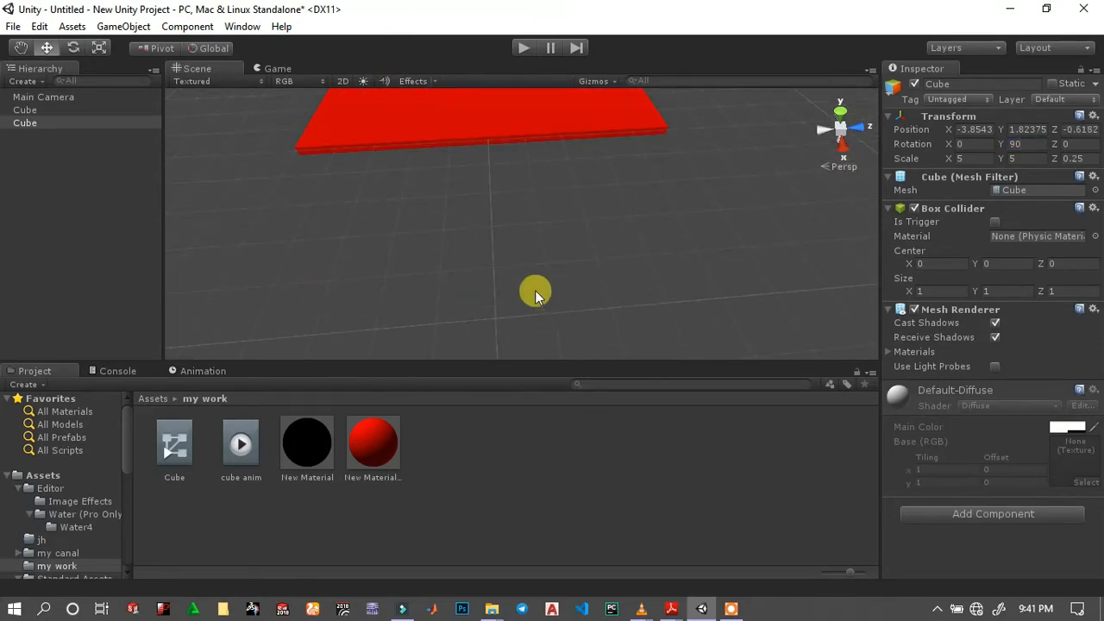
pyautogui.moveTo(536, 292); pyautogui.dragTo(493, 199, button='middle')
pyautogui.moveTo(520, 260); pyautogui.dragTo(532, 207, button='right')
pyautogui.moveTo(533, 207); pyautogui.dragTo(554, 264, button='middle')
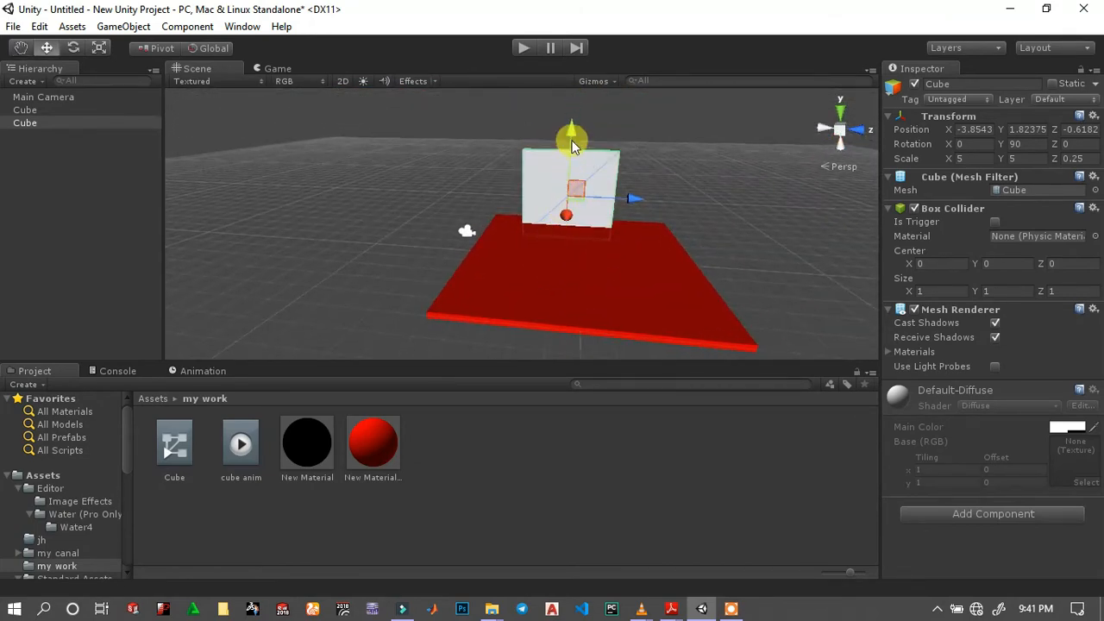
pyautogui.moveTo(570, 131); pyautogui.dragTo(569, 116)
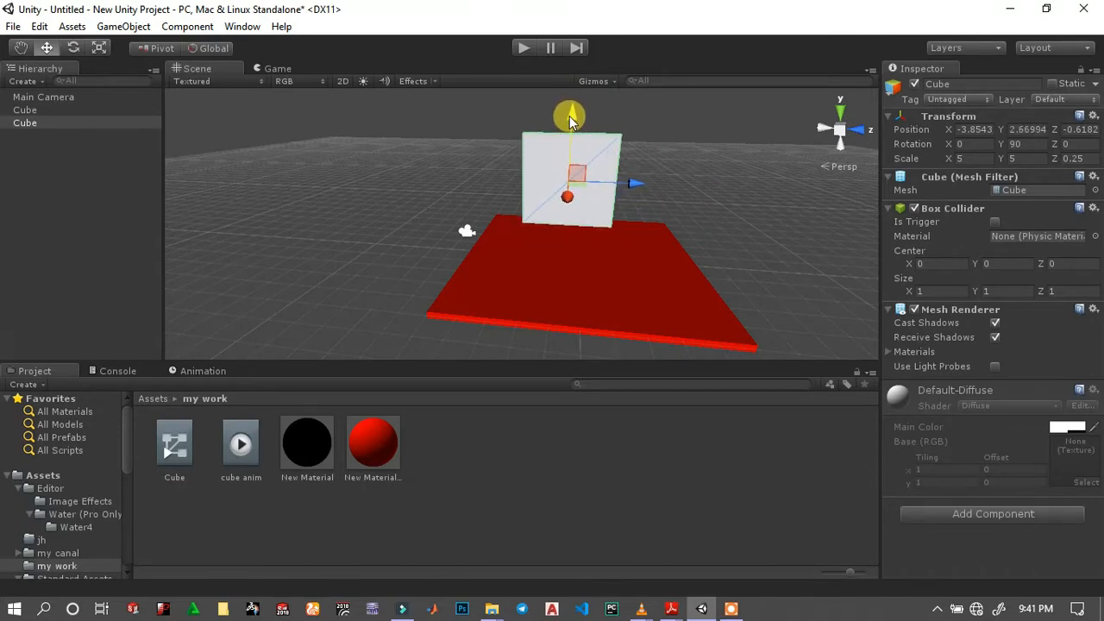
pyautogui.scroll(3, 496, 224)
pyautogui.scroll(8, 521, 262)
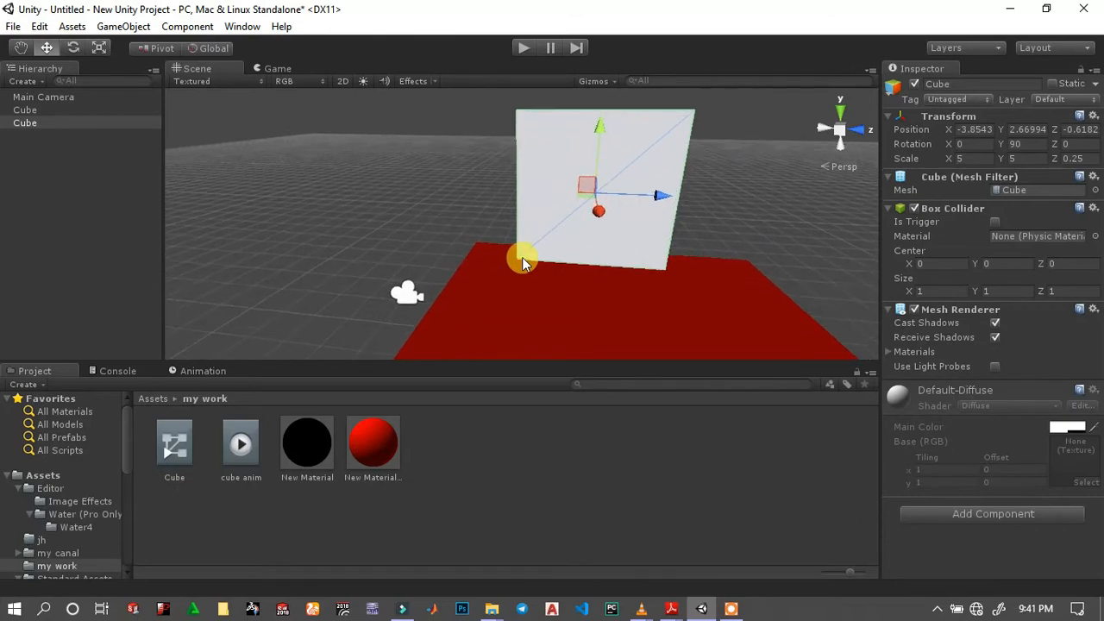
# Apply the black New Material from the my work folder to the upright wall panel.
pyautogui.scroll(-5, 526, 263)
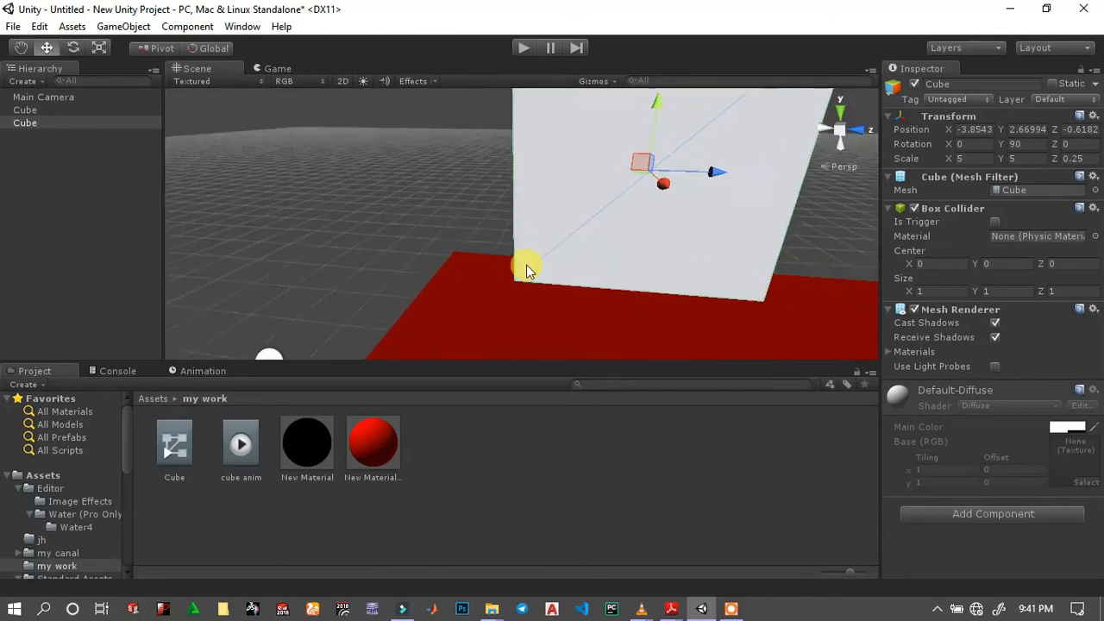
pyautogui.click(313, 454)
pyautogui.moveTo(313, 455); pyautogui.dragTo(66, 121)
# Try grey and blue shades for the wall panel material's main color, finishing with white.
pyautogui.moveTo(539, 244); pyautogui.dragTo(519, 176, button='middle')
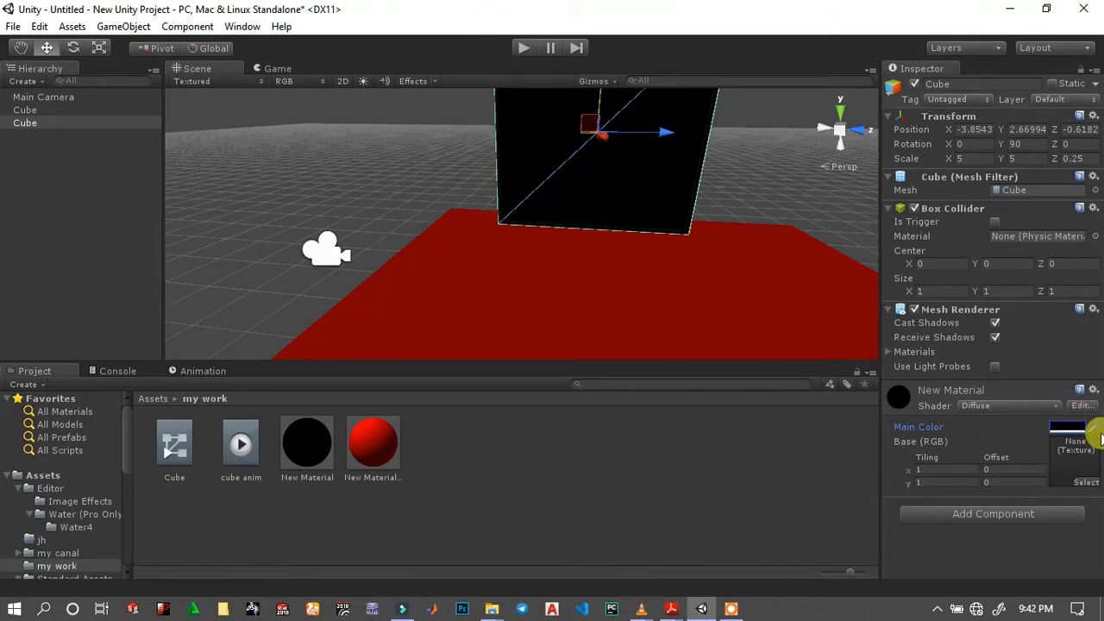
pyautogui.click(1095, 434)
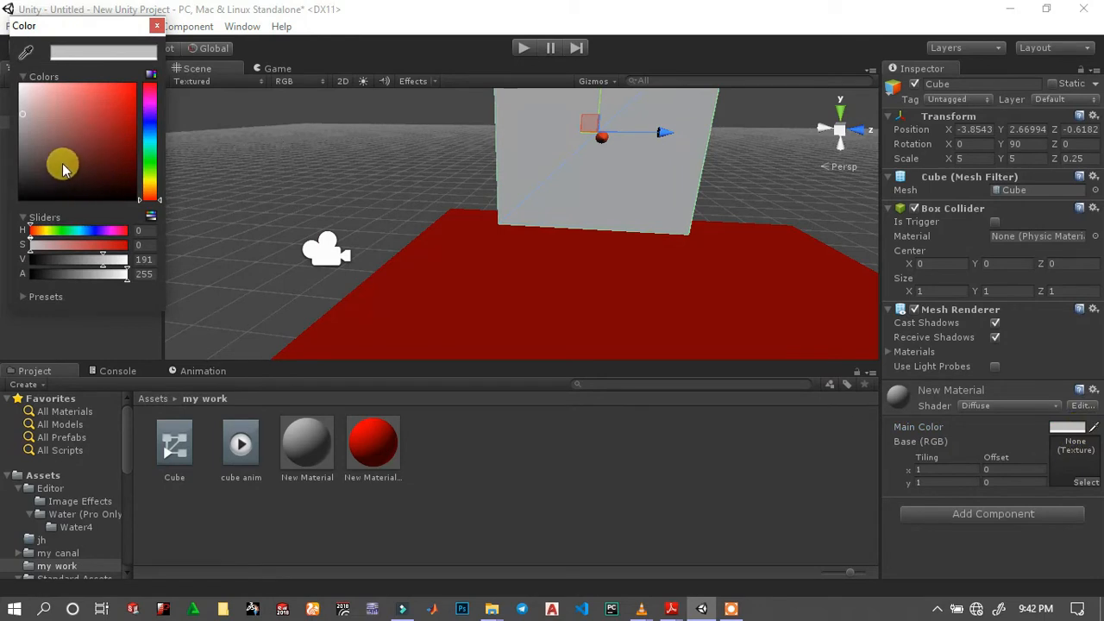
pyautogui.moveTo(25, 107); pyautogui.dragTo(28, 141)
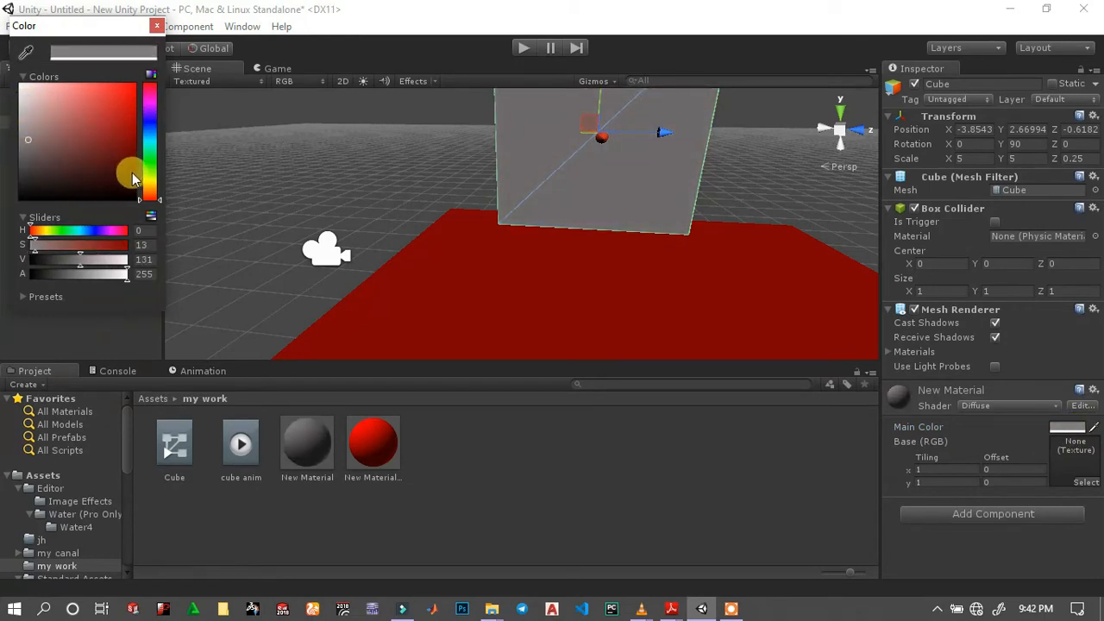
pyautogui.click(149, 152)
pyautogui.moveTo(150, 153); pyautogui.dragTo(149, 132)
pyautogui.click(35, 147)
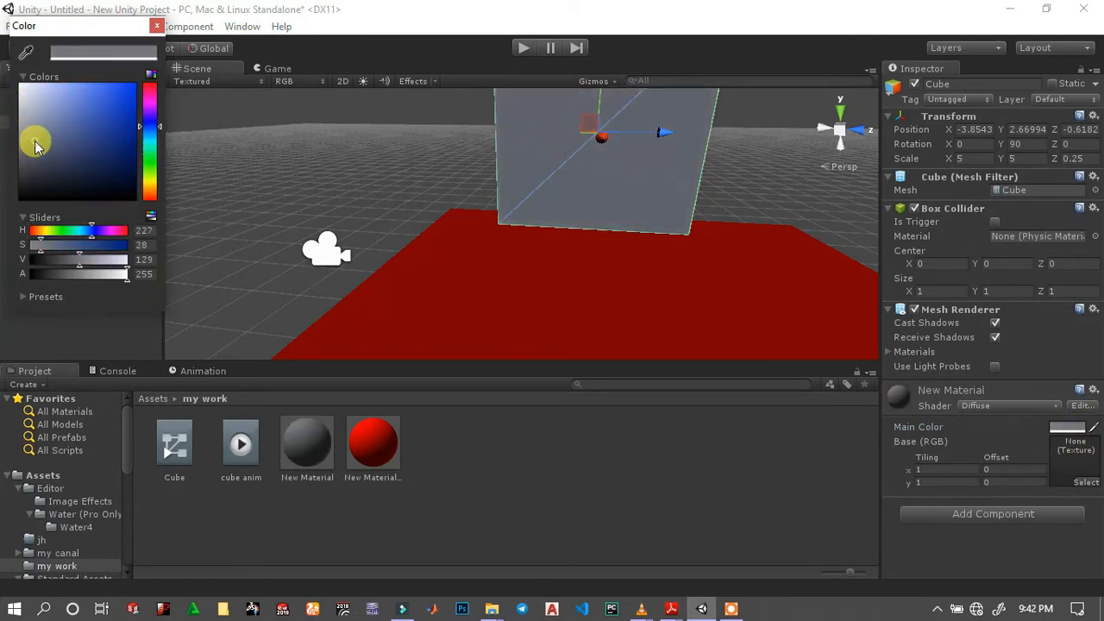
pyautogui.moveTo(48, 144); pyautogui.dragTo(58, 146)
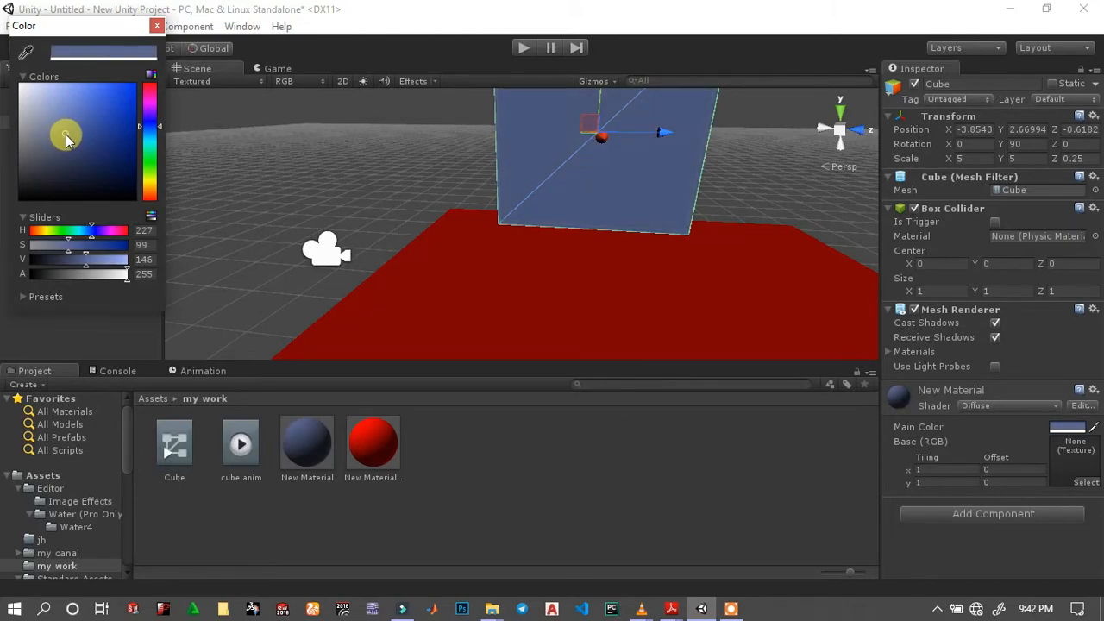
pyautogui.moveTo(67, 140)
pyautogui.mouseDown()
pyautogui.moveTo(42, 152)
pyautogui.moveTo(3, 73)
pyautogui.mouseUp()
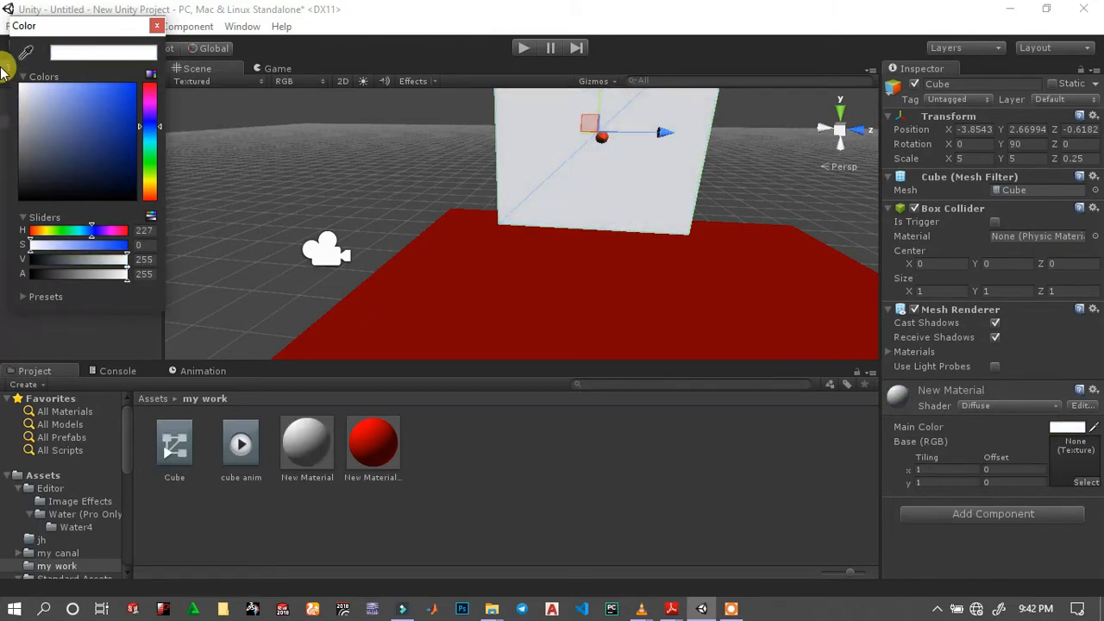
pyautogui.click(155, 27)
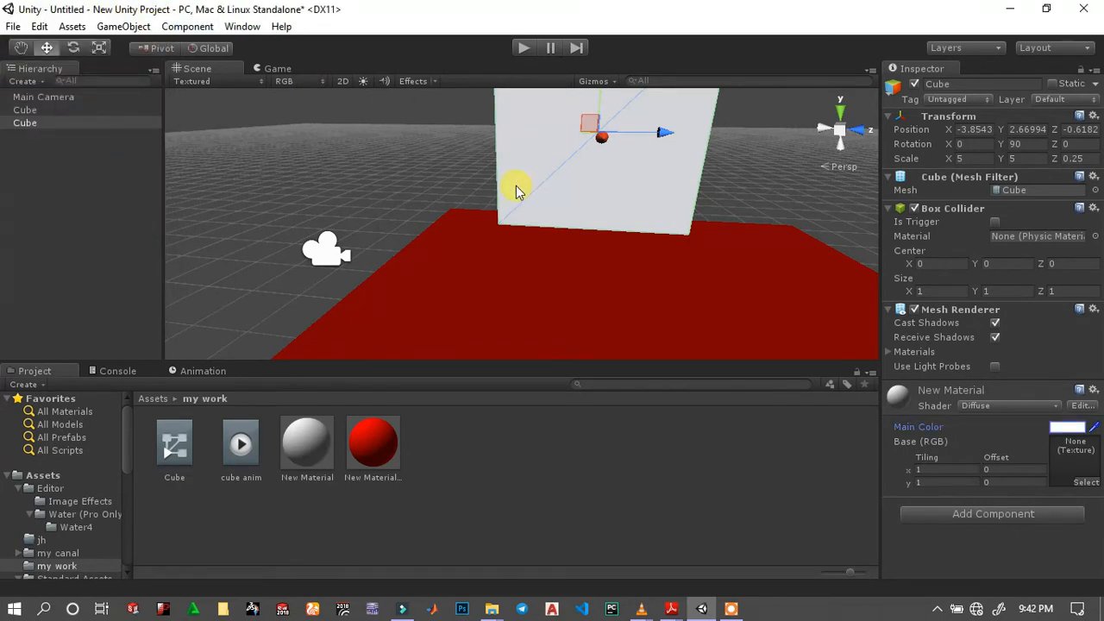
# Duplicate the wall panel and move the copy along X to about 2.88, facing the original across the slab.
pyautogui.moveTo(517, 191); pyautogui.dragTo(516, 206, button='middle')
pyautogui.click(22, 124)
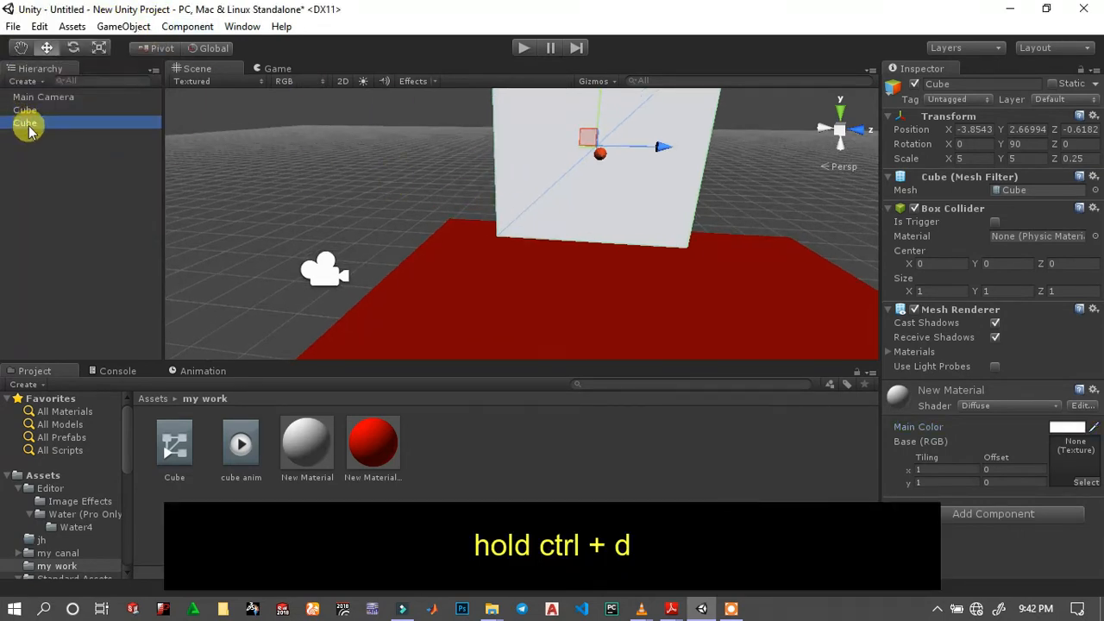
pyautogui.hotkey('ctrl', 'd')
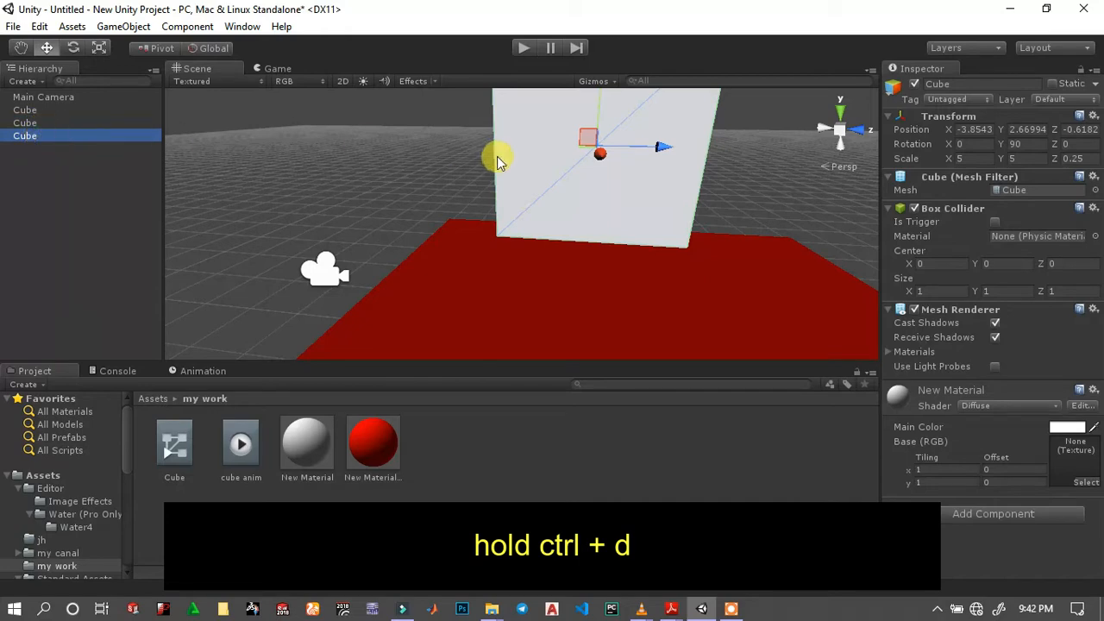
pyautogui.moveTo(526, 186); pyautogui.dragTo(526, 343, button='middle')
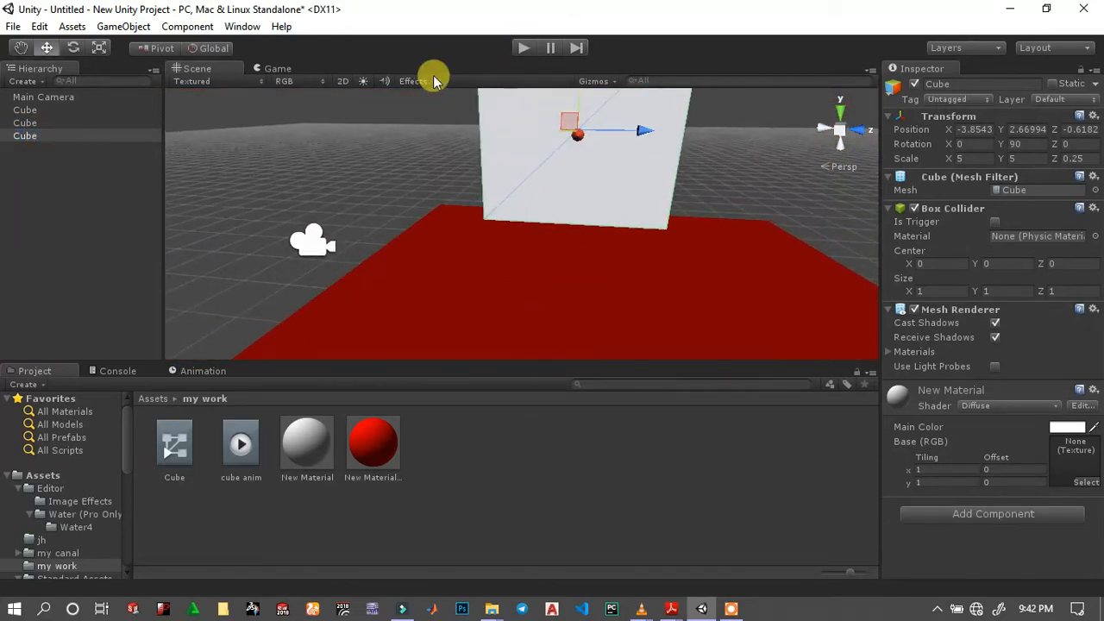
pyautogui.keyDown('alt'); pyautogui.moveTo(486, 179); pyautogui.dragTo(429, 246); pyautogui.keyUp('alt')
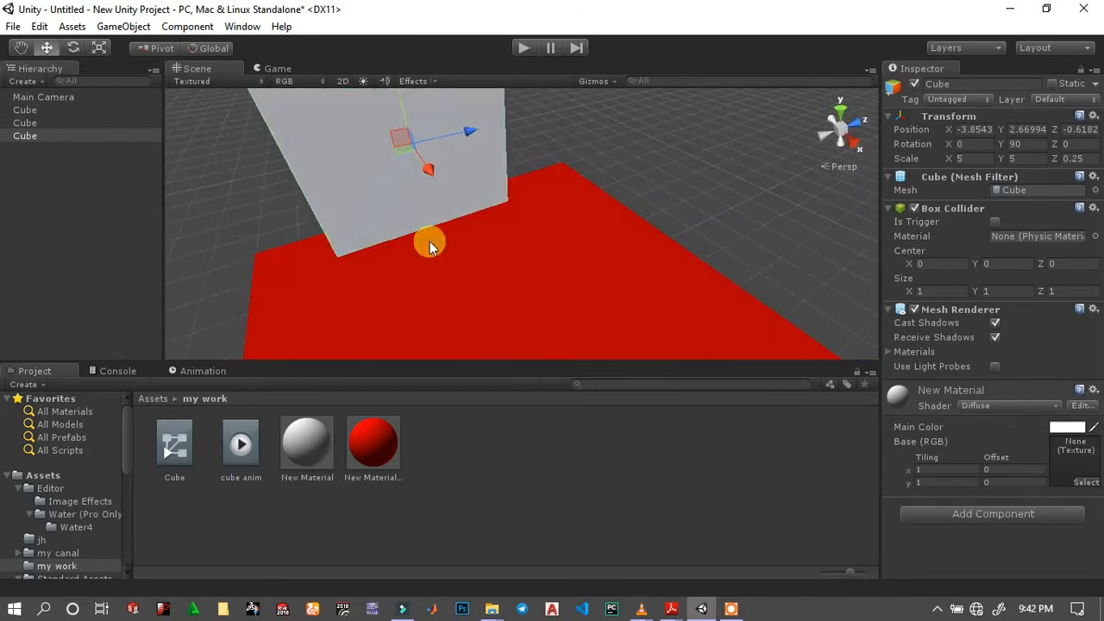
pyautogui.moveTo(431, 175); pyautogui.dragTo(509, 194)
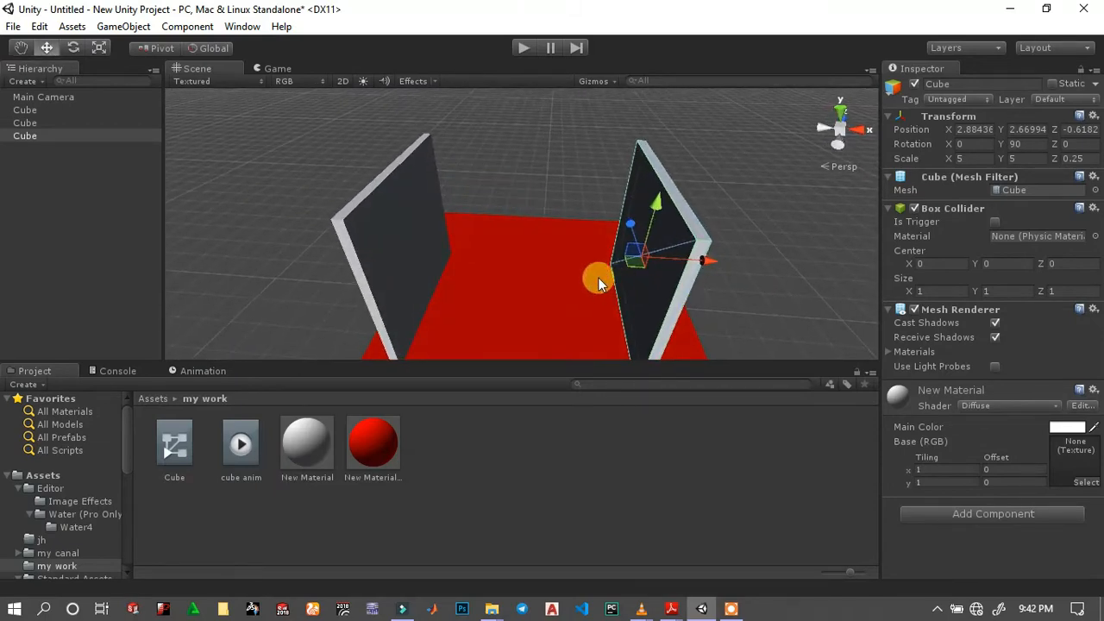
# Add a directional light to the scene and set its shadow type to Soft Shadows.
pyautogui.click(105, 26)
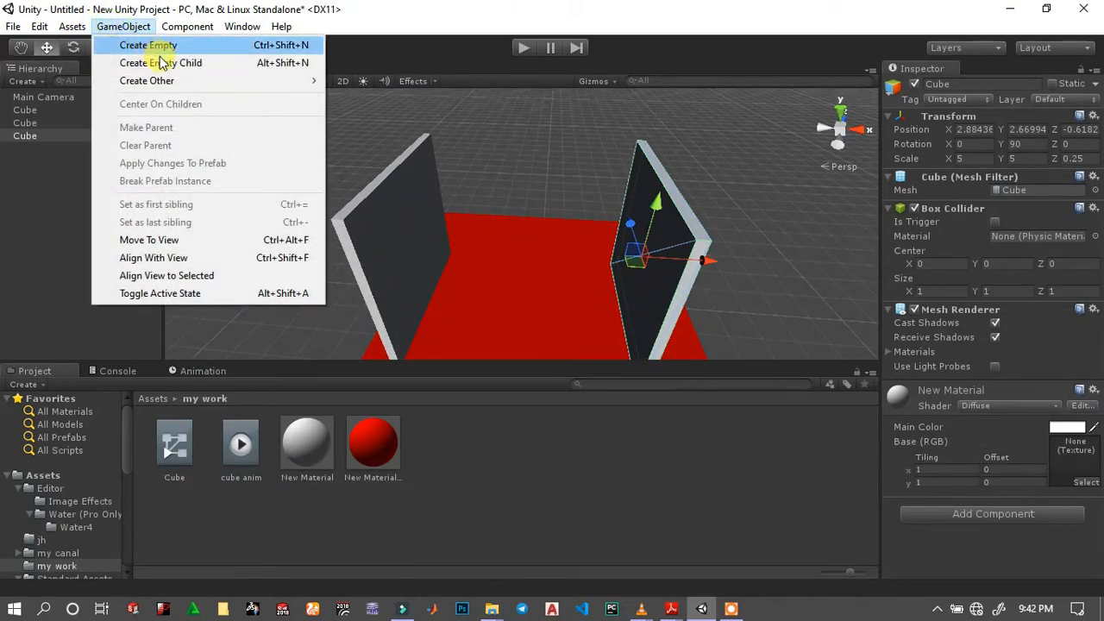
pyautogui.moveTo(177, 80)
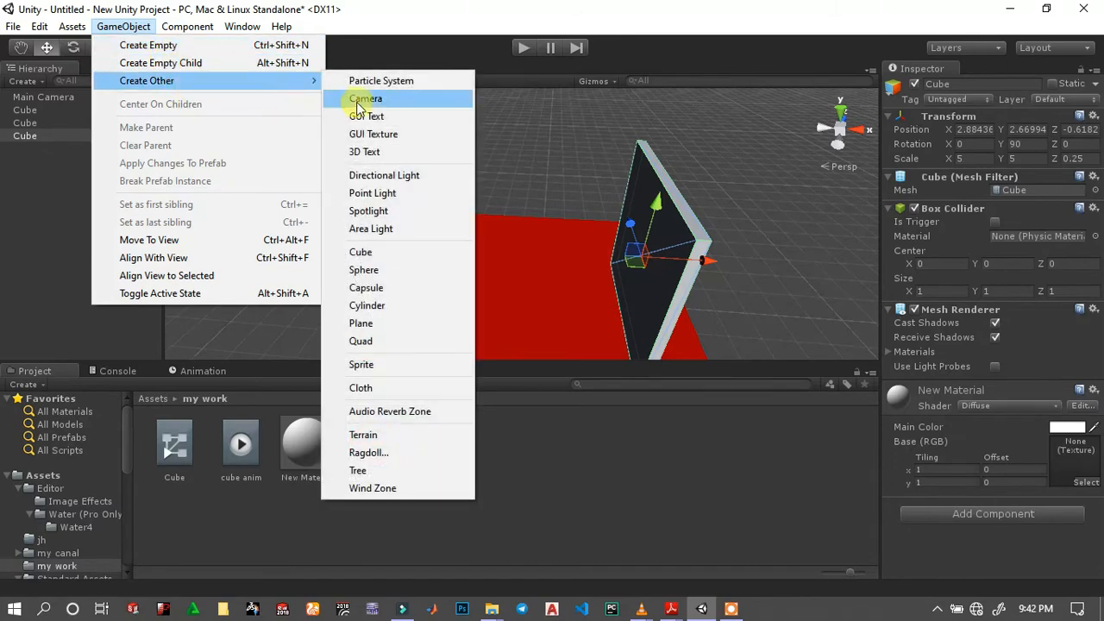
pyautogui.click(369, 179)
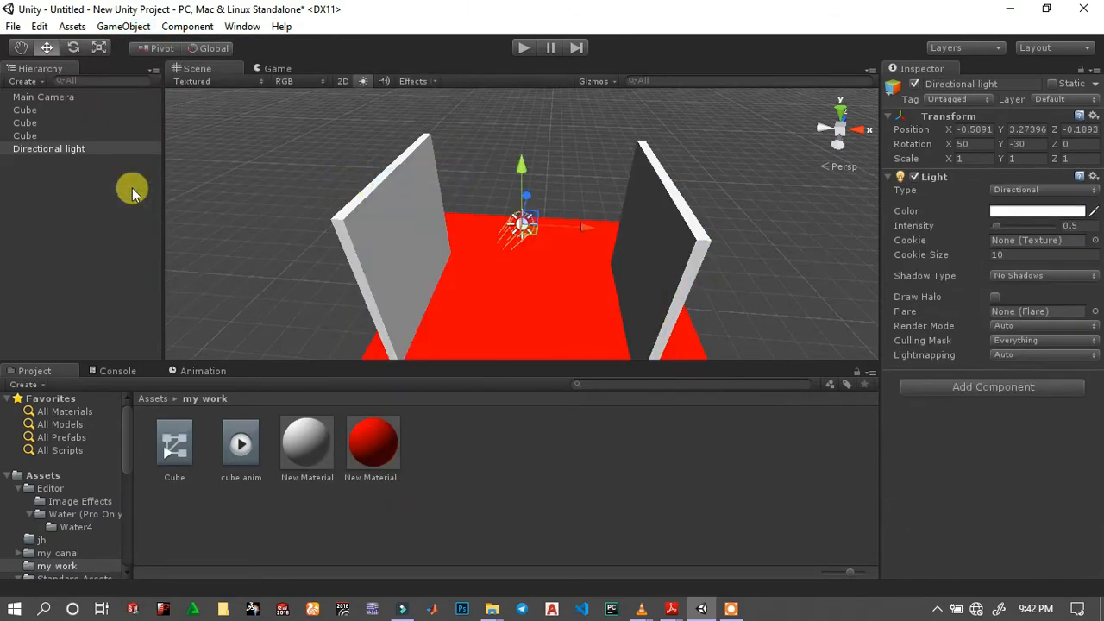
pyautogui.click(1001, 276)
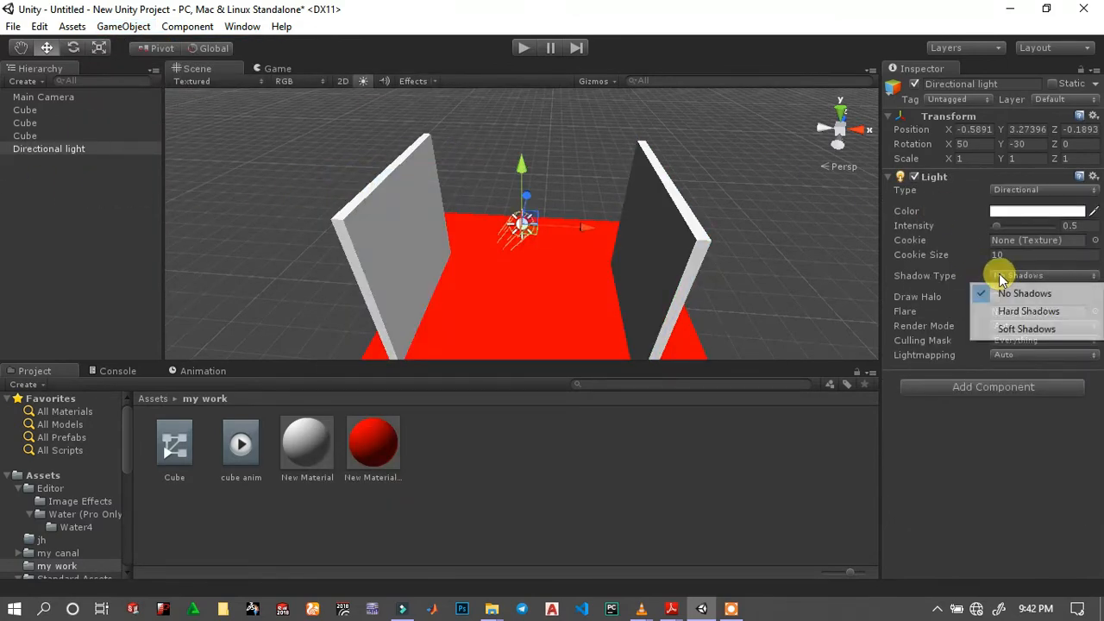
pyautogui.click(1005, 331)
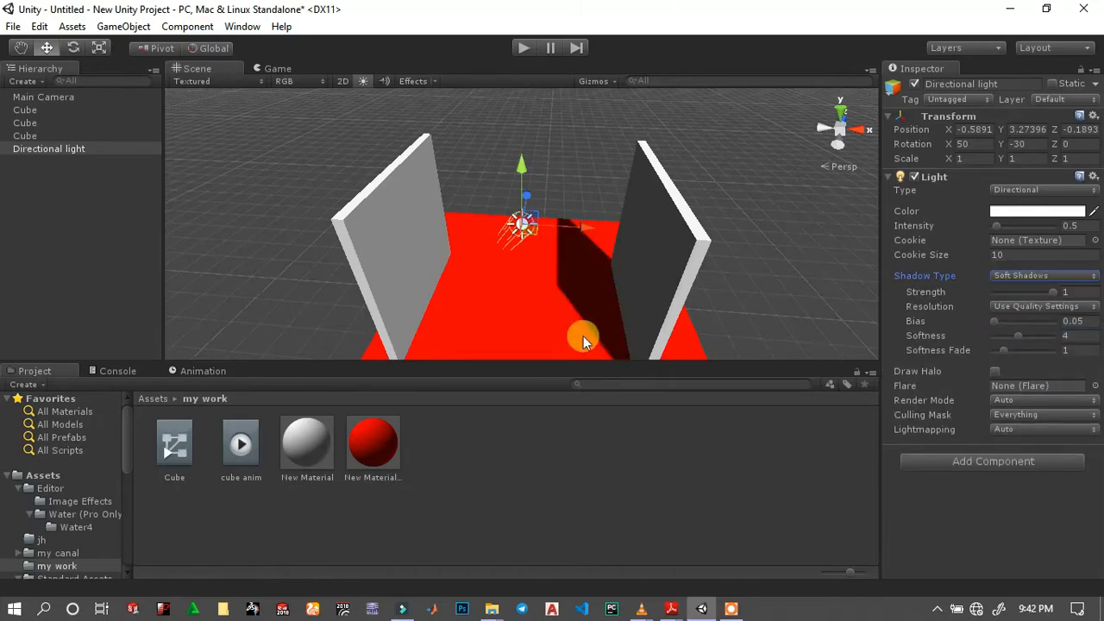
# Enlarge the red floor slab by setting its scale to X 40 and Z 40.
pyautogui.moveTo(529, 267)
pyautogui.mouseDown(button='middle')
pyautogui.moveTo(653, 265)
pyautogui.moveTo(594, 277)
pyautogui.moveTo(566, 237)
pyautogui.moveTo(545, 276)
pyautogui.mouseUp(button='middle')
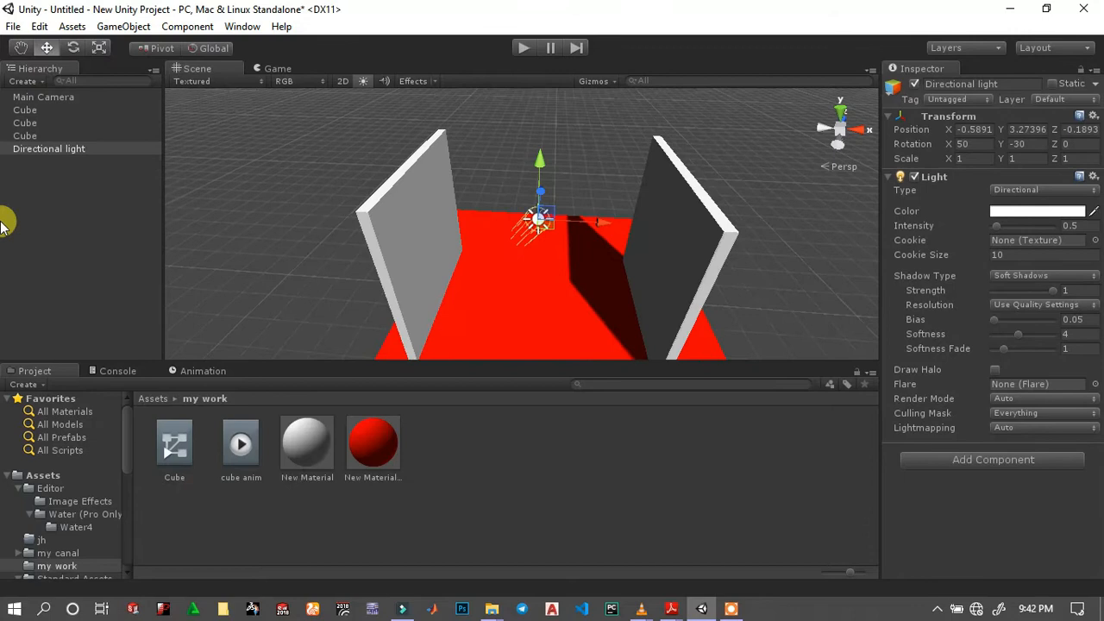
pyautogui.click(26, 110)
pyautogui.click(970, 160)
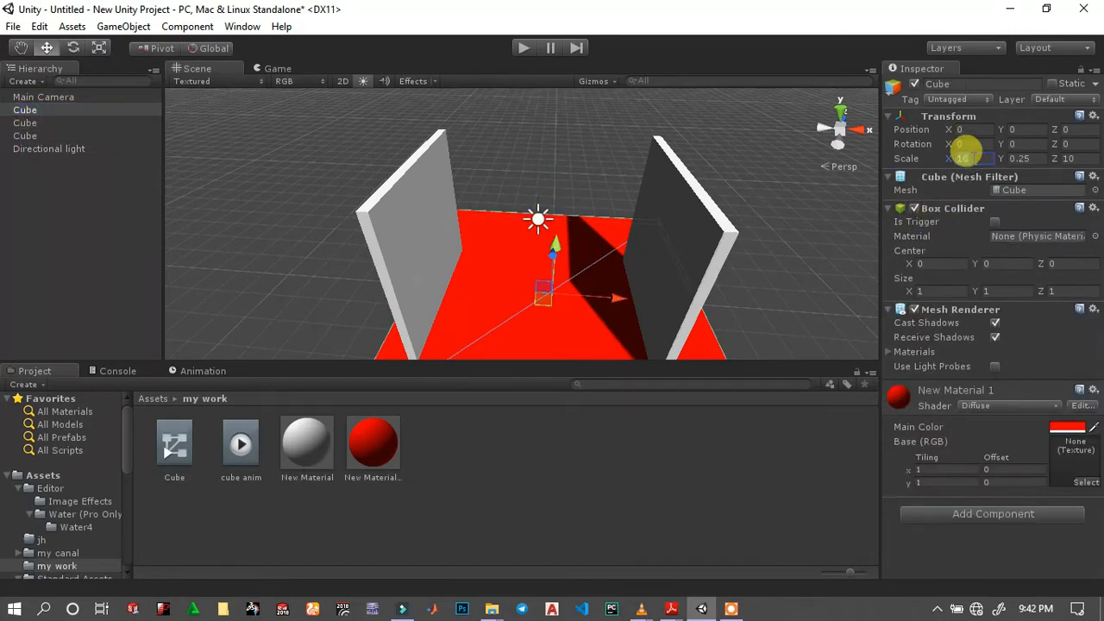
pyautogui.write('20')
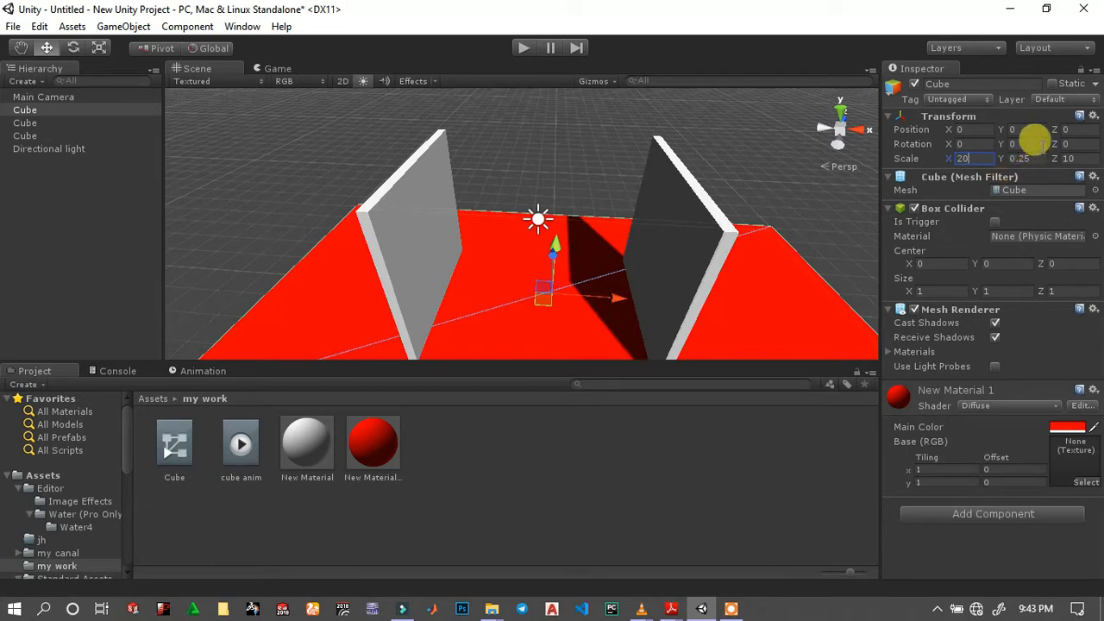
pyautogui.press('BackSpace')
pyautogui.press('BackSpace')
pyautogui.write('40')
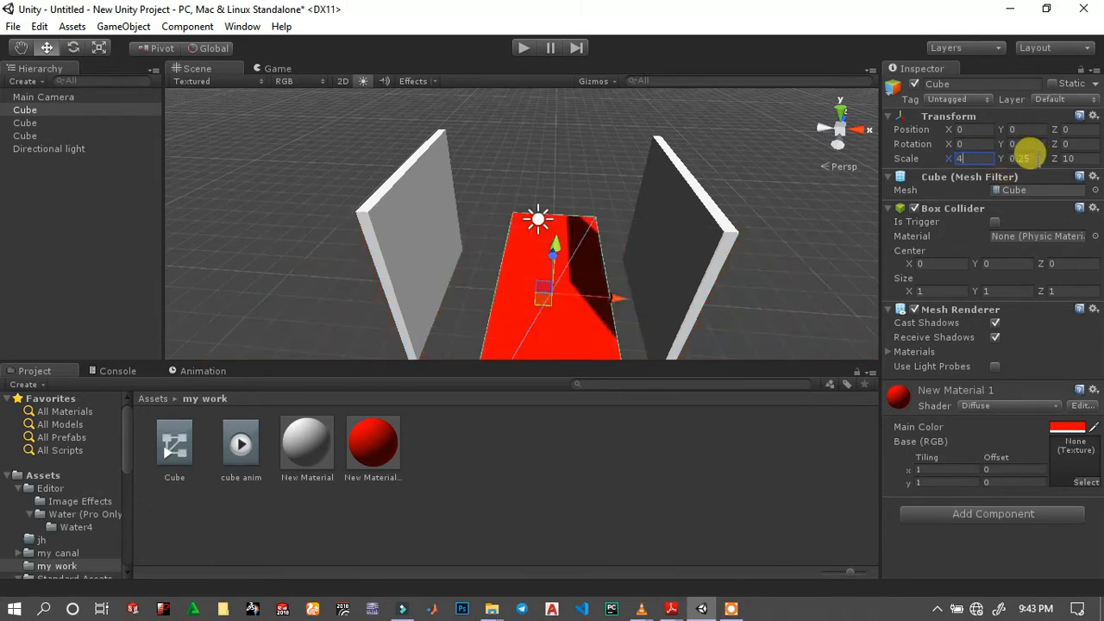
pyautogui.click(1078, 159)
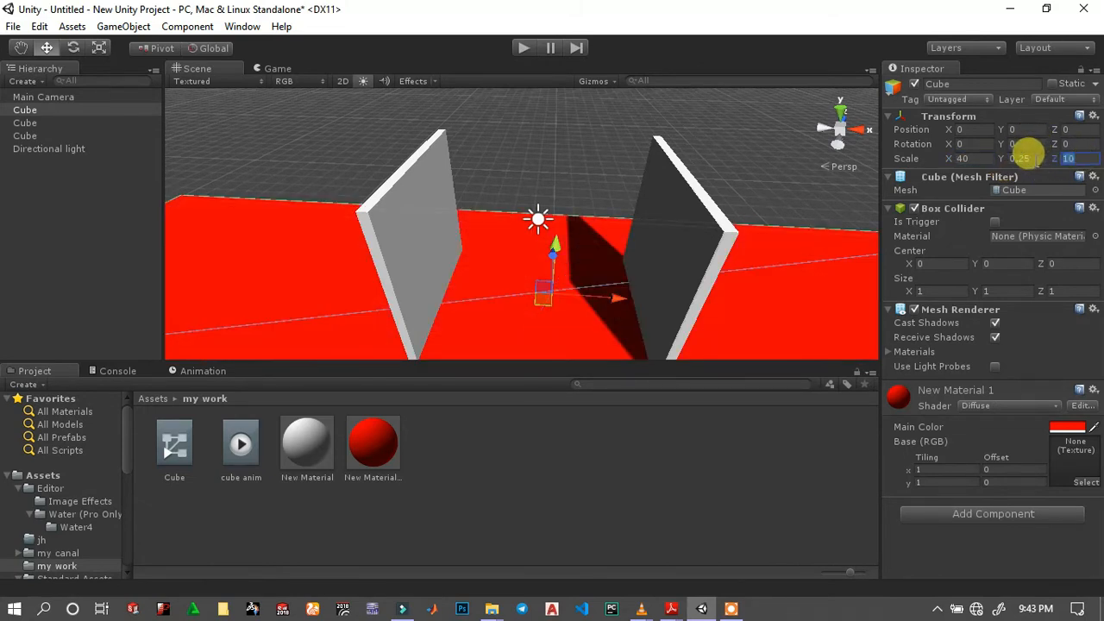
pyautogui.write('40')
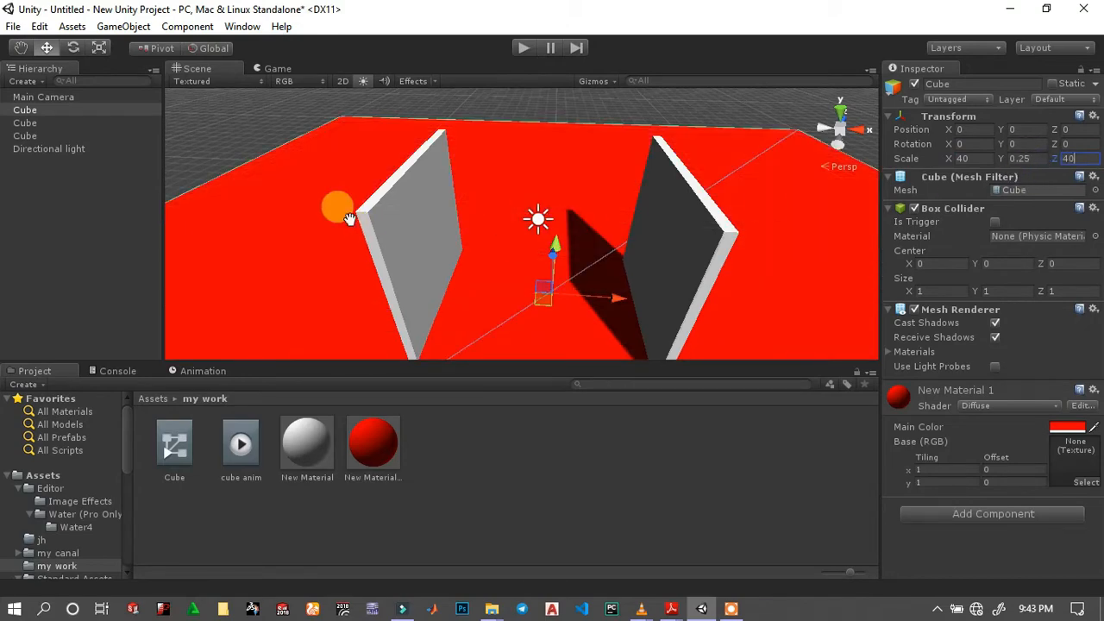
# Duplicate the wall panel at X 2.88 and move the copy between the two walls, to about X -0.77.
pyautogui.moveTo(350, 218)
pyautogui.mouseDown(button='middle')
pyautogui.moveTo(510, 232)
pyautogui.moveTo(439, 229)
pyautogui.moveTo(506, 183)
pyautogui.moveTo(454, 167)
pyautogui.moveTo(451, 204)
pyautogui.mouseUp(button='middle')
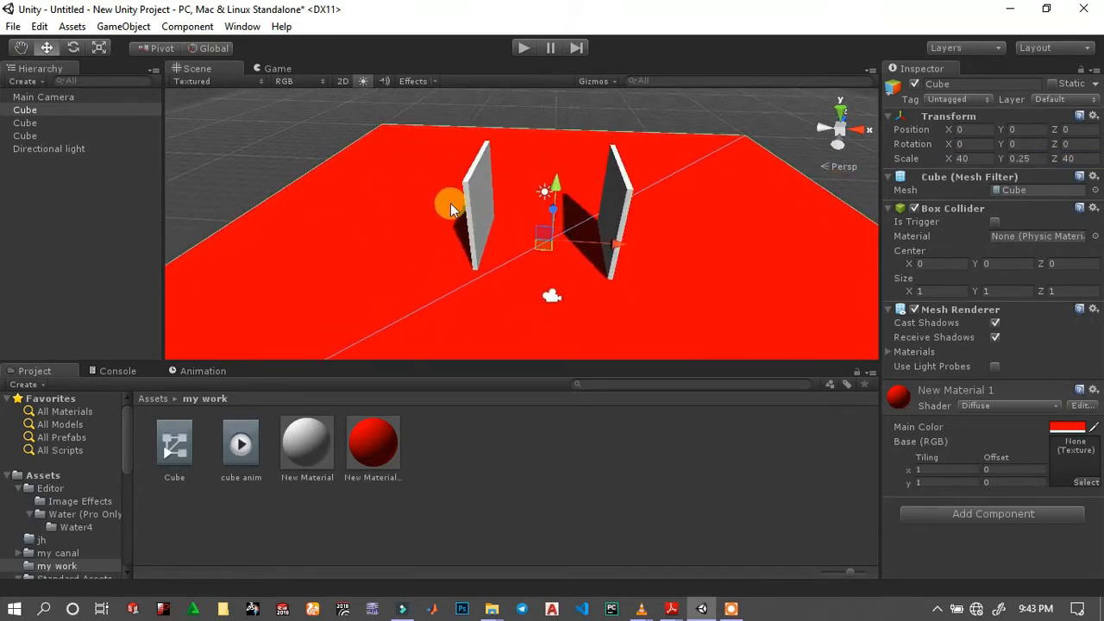
pyautogui.click(26, 136)
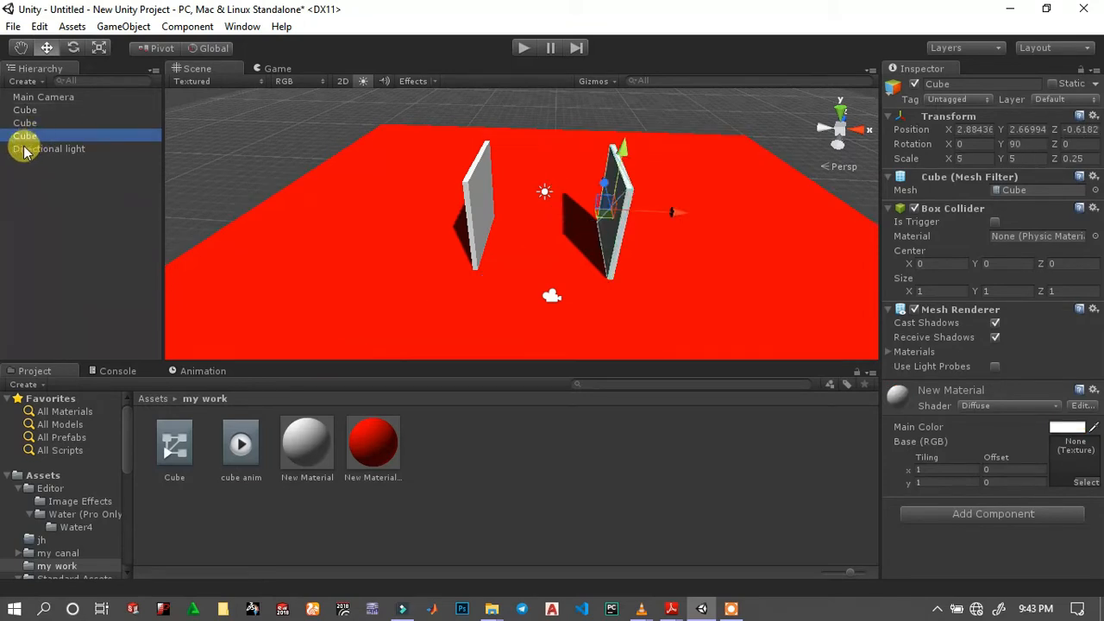
pyautogui.click(24, 150)
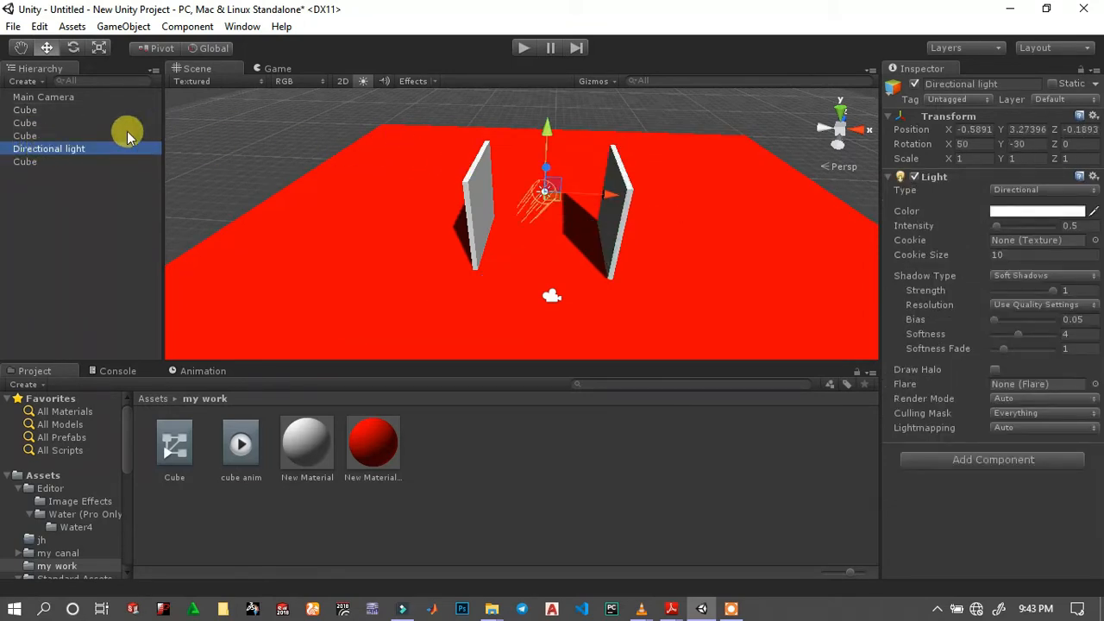
pyautogui.click(21, 162)
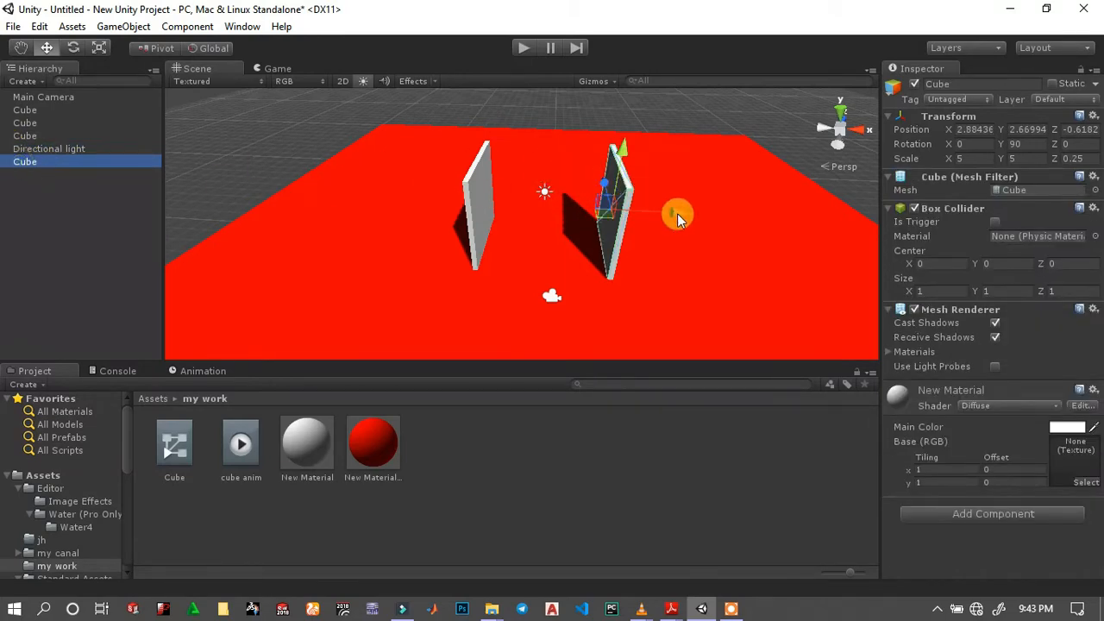
pyautogui.moveTo(677, 213); pyautogui.dragTo(608, 221)
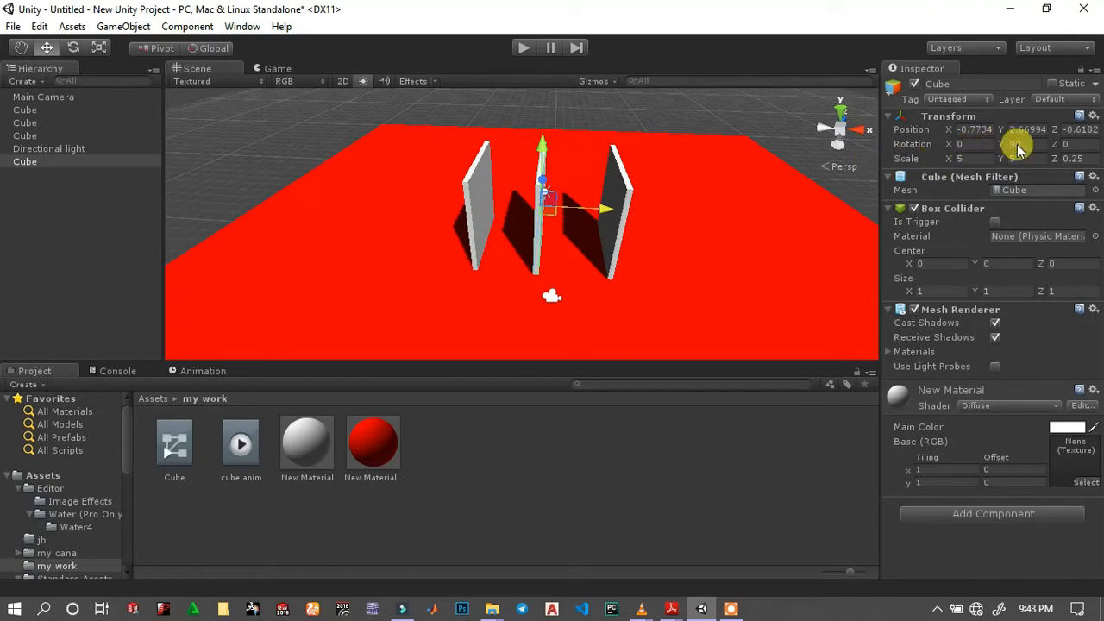
# Set the middle panel's Y rotation to 0 and move it back along Z to about 1.26.
pyautogui.write('0')
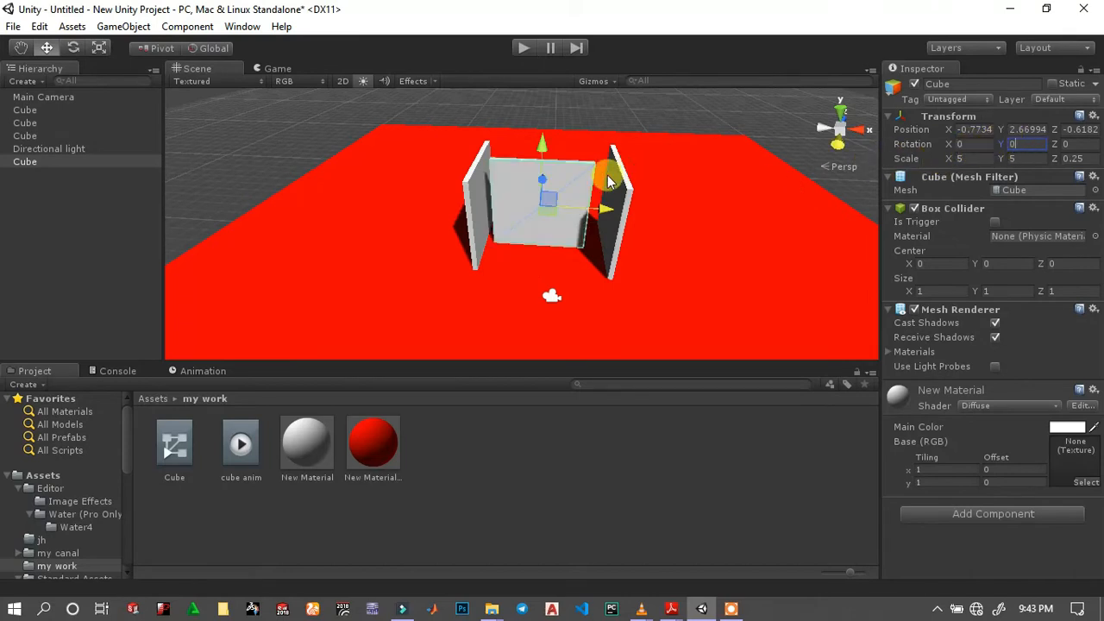
pyautogui.keyDown('alt'); pyautogui.moveTo(522, 213); pyautogui.dragTo(577, 276); pyautogui.keyUp('alt')
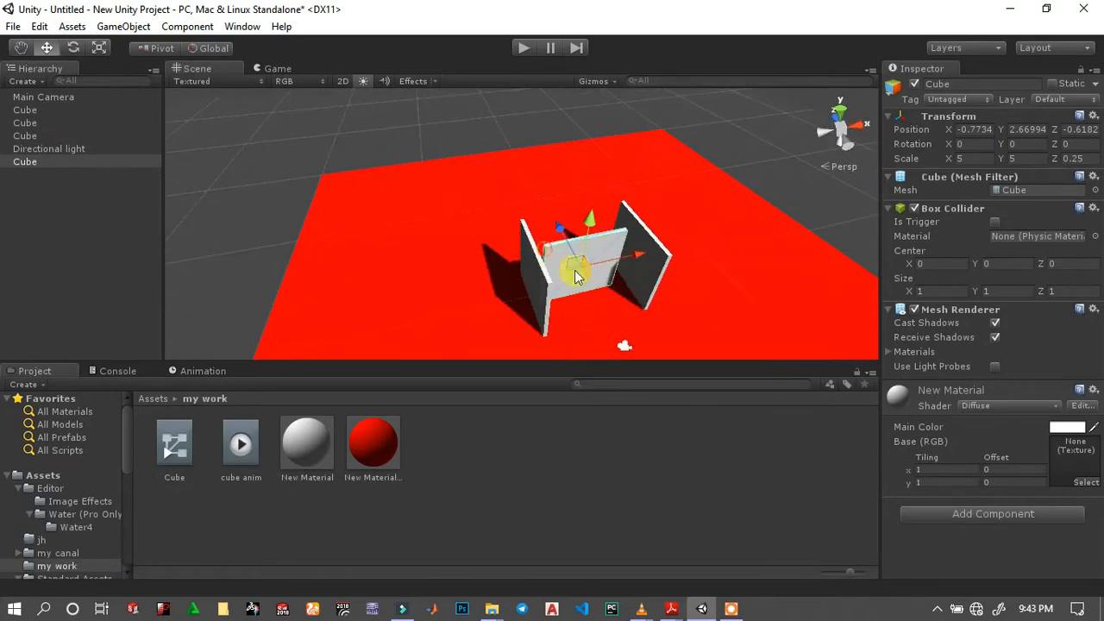
pyautogui.moveTo(546, 231); pyautogui.dragTo(523, 211)
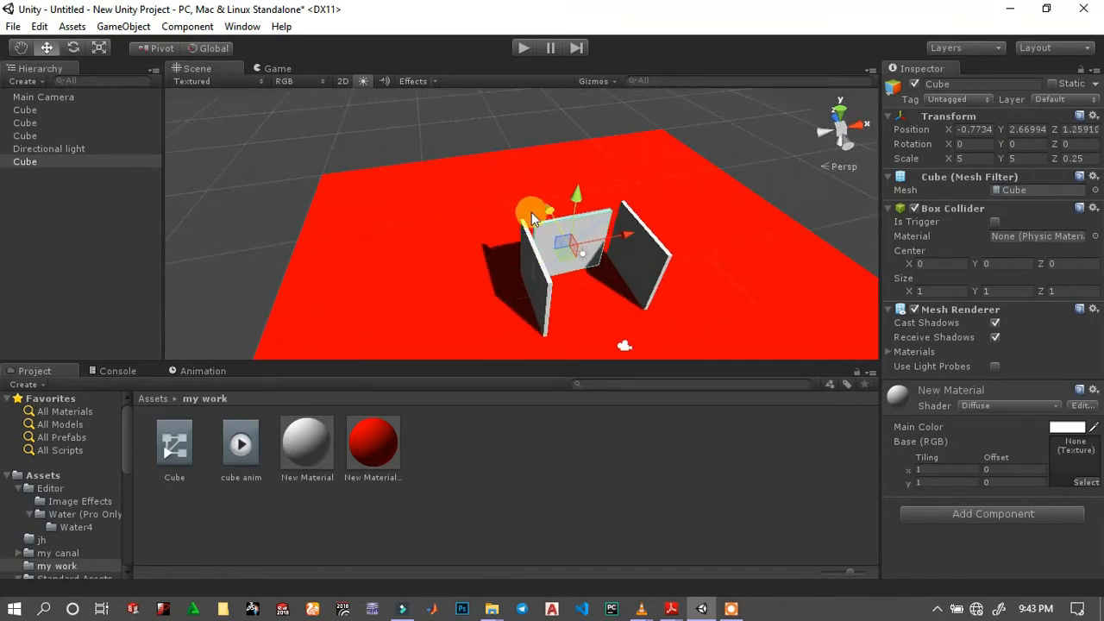
# Widen the back panel to X scale 6 and shift it along X to about -0.30, between the side walls.
pyautogui.moveTo(523, 211); pyautogui.dragTo(479, 241, button='middle')
pyautogui.keyDown('alt'); pyautogui.moveTo(478, 242); pyautogui.dragTo(732, 212); pyautogui.keyUp('alt')
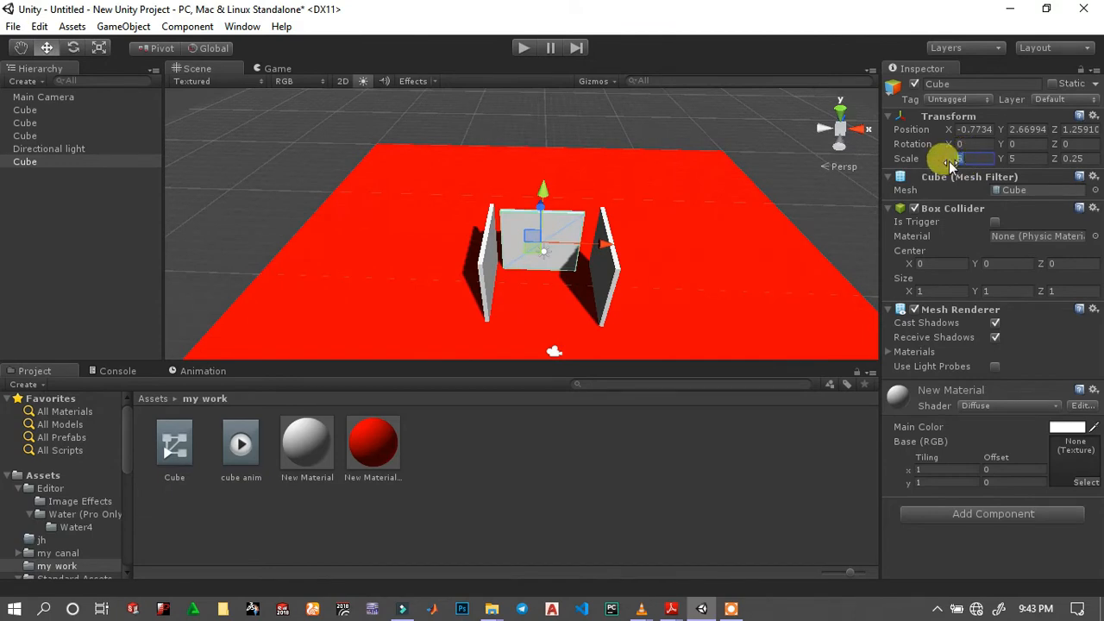
pyautogui.write('7')
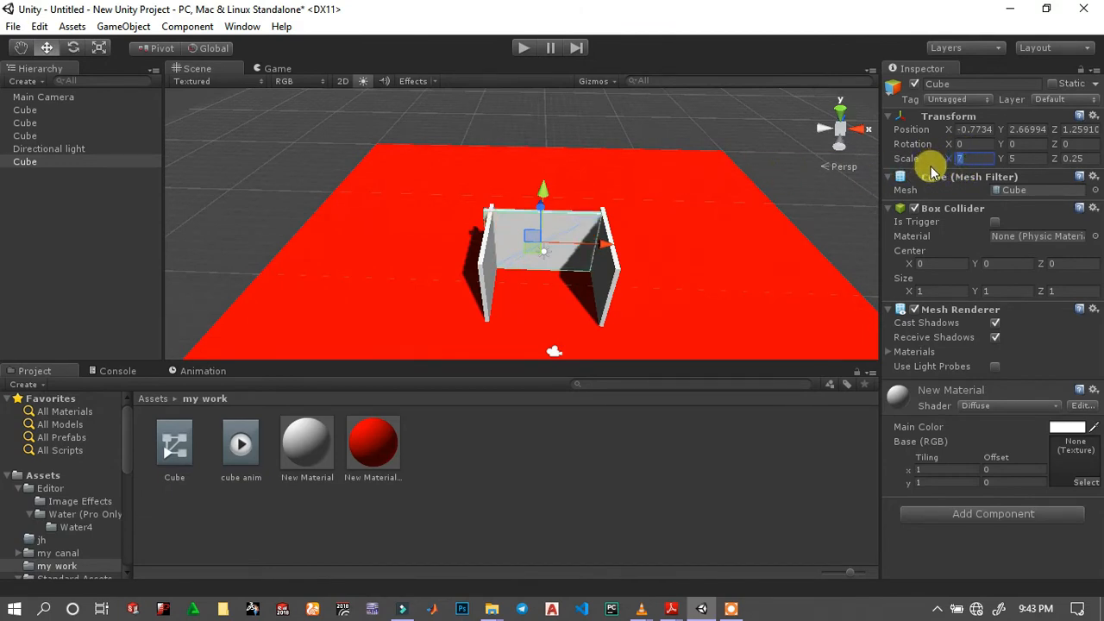
pyautogui.moveTo(599, 240); pyautogui.dragTo(609, 246)
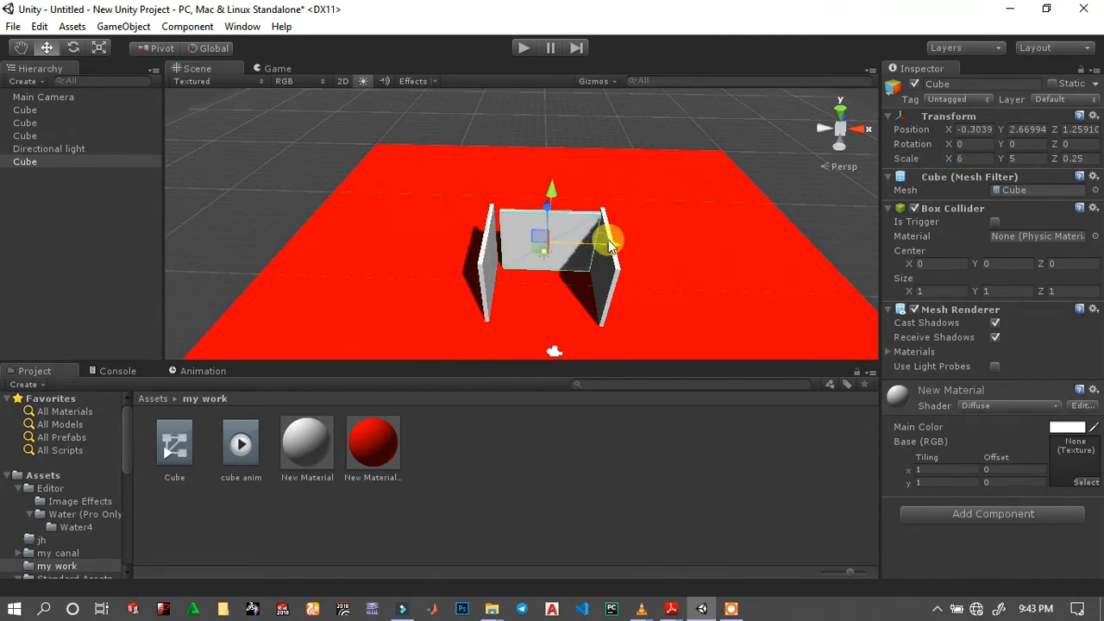
# Widen the back panel to X scale 6.5 and reposition it against the side walls at about X -0.57, Z 1.87.
pyautogui.click(961, 157)
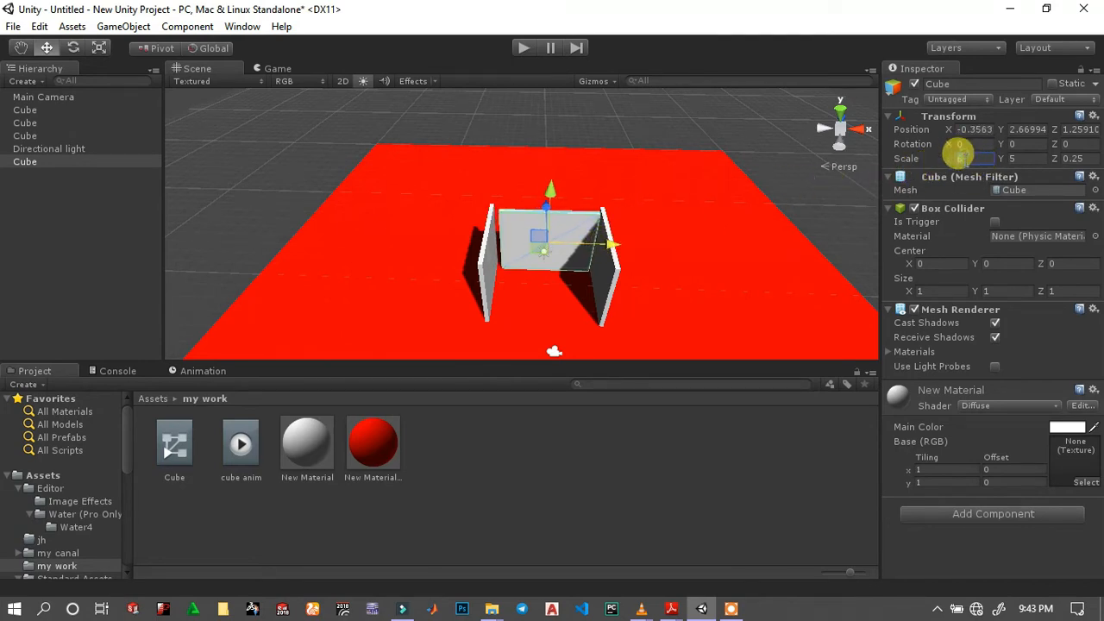
pyautogui.write('0')
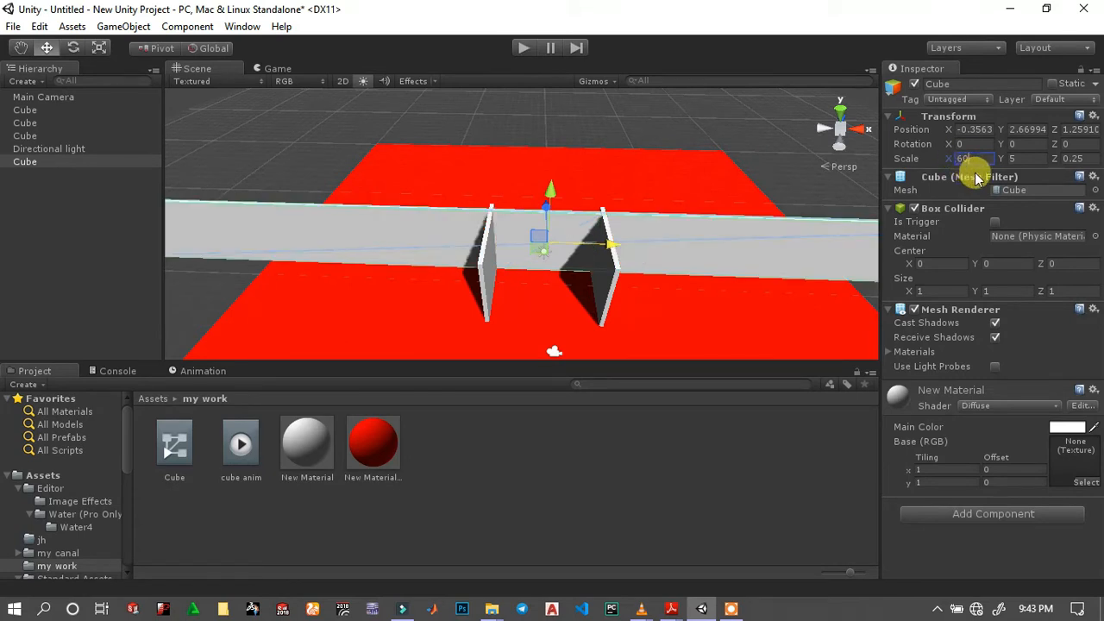
pyautogui.press('BackSpace')
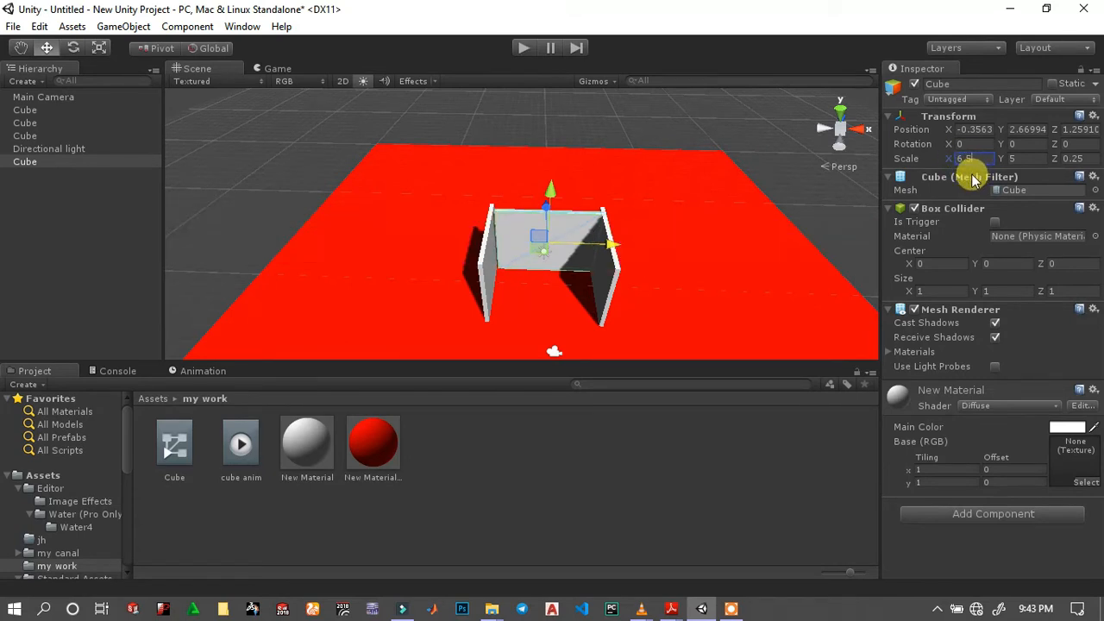
pyautogui.moveTo(608, 244); pyautogui.dragTo(606, 245)
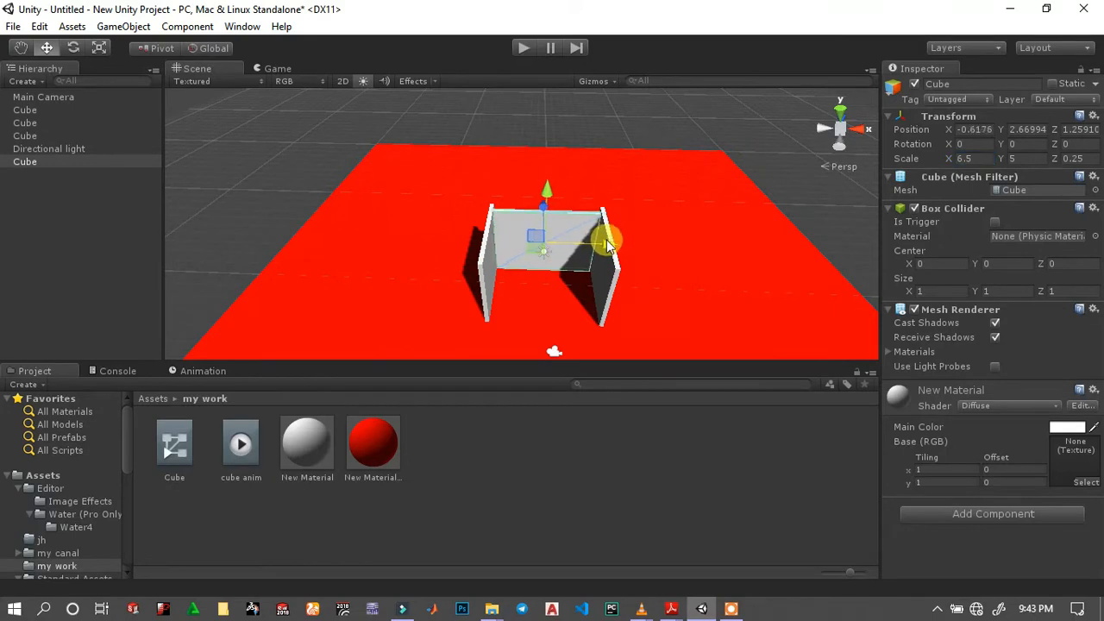
pyautogui.moveTo(517, 239); pyautogui.dragTo(562, 310, button='middle')
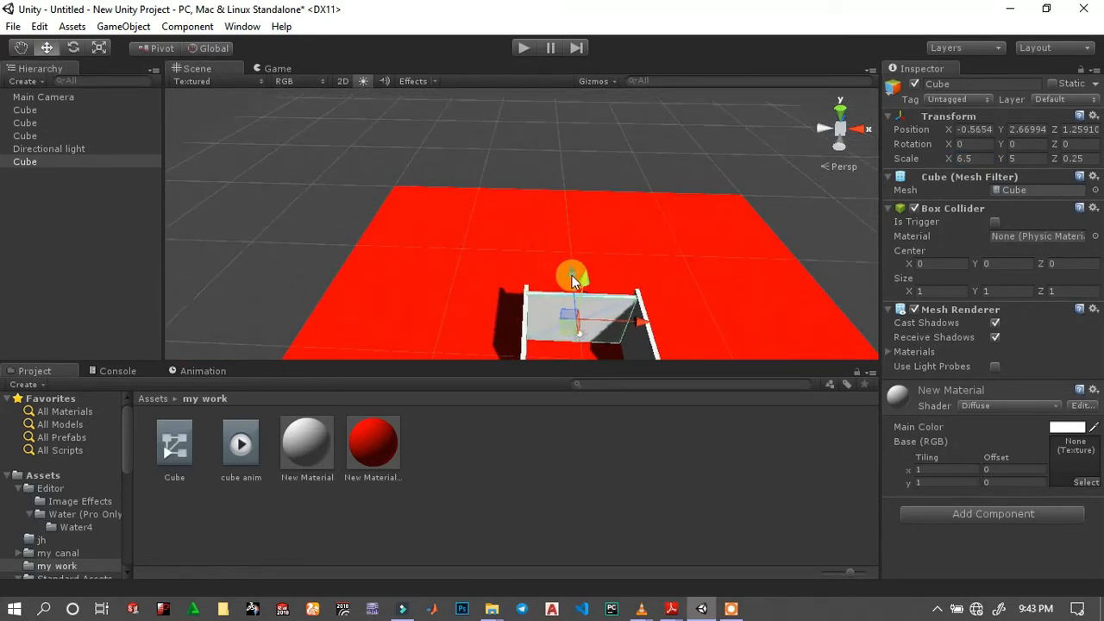
pyautogui.moveTo(571, 274); pyautogui.dragTo(571, 269)
# Shift the side wall at X 2.88 to about X 2.69, Z -0.46 so it meets the back panel's corner.
pyautogui.click(25, 110)
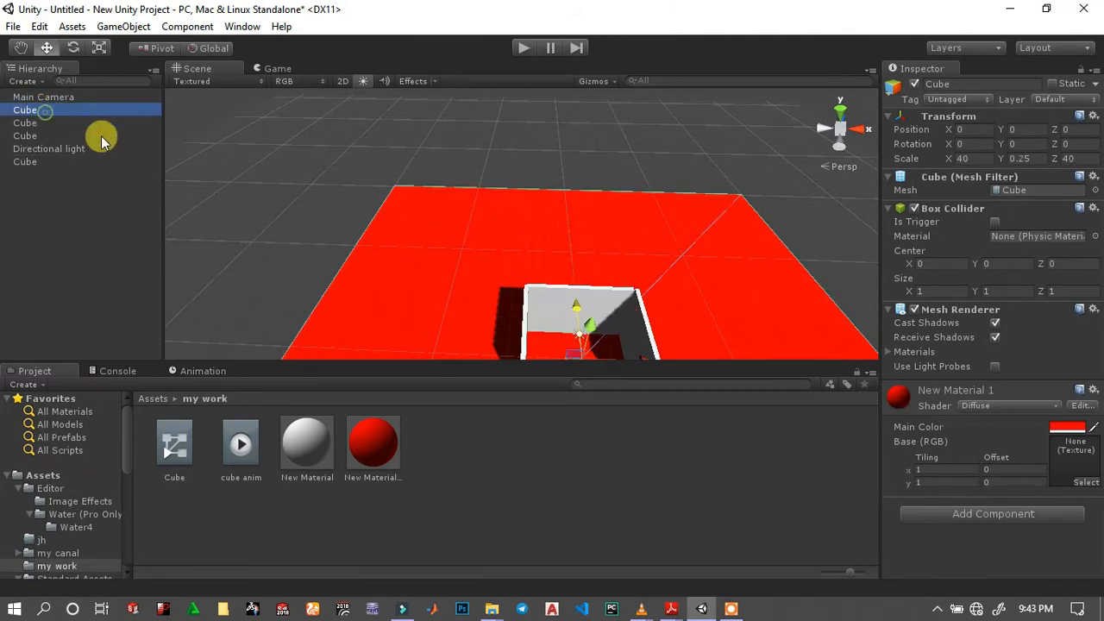
pyautogui.click(21, 123)
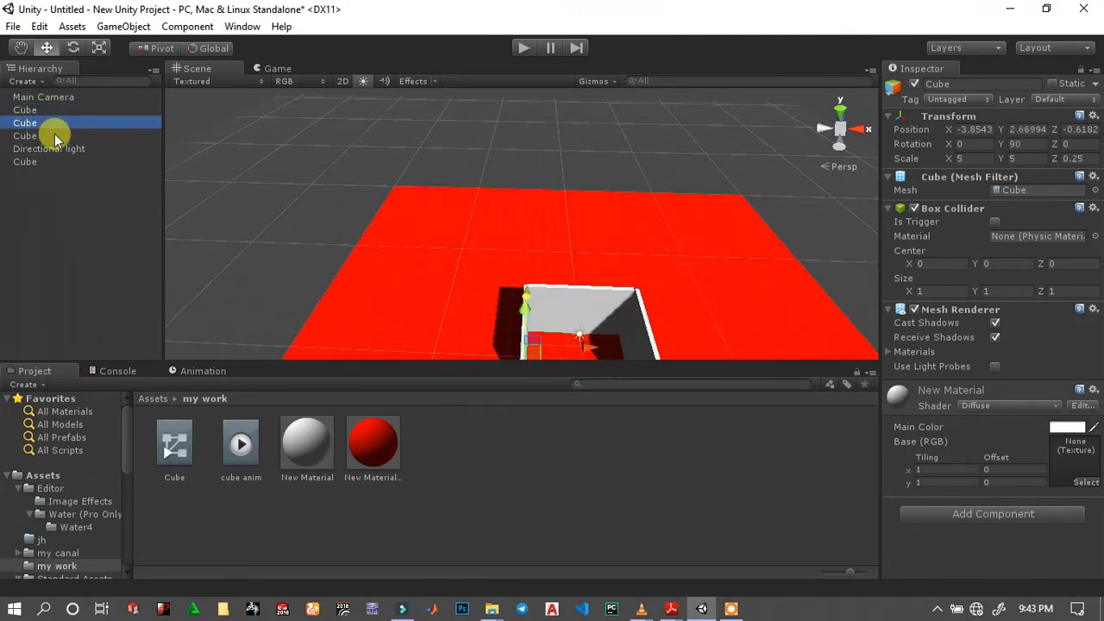
pyautogui.click(48, 134)
pyautogui.moveTo(259, 165); pyautogui.dragTo(389, 202, button='right')
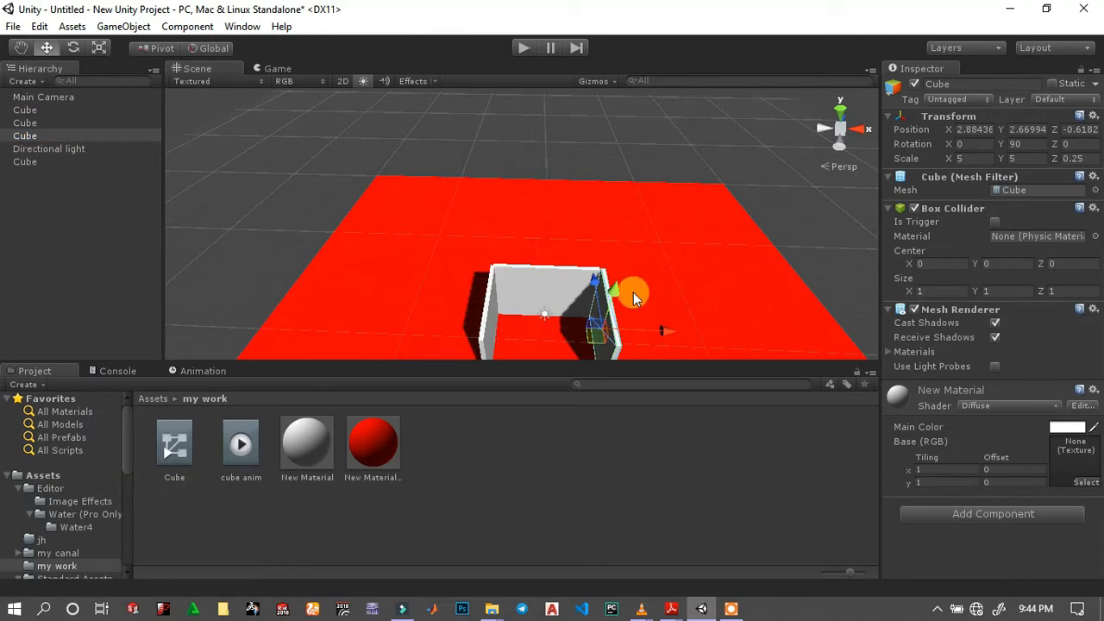
pyautogui.moveTo(662, 336); pyautogui.dragTo(592, 281)
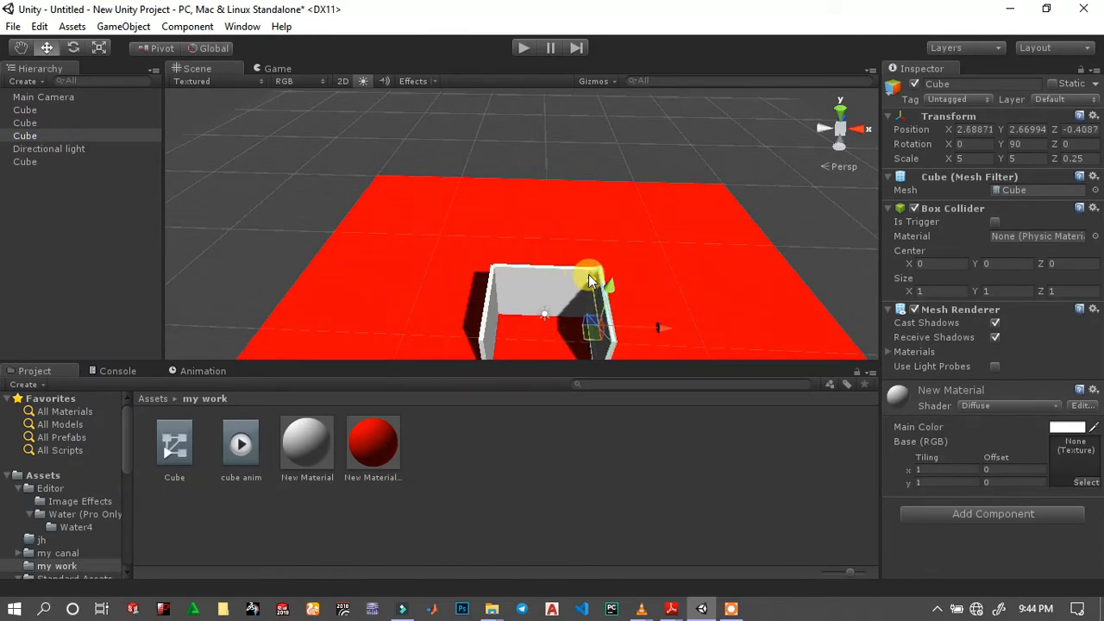
# Move the opposite side wall at X -3.85 to about X -3.73, Z -0.53 to line up with the back panel.
pyautogui.click(23, 123)
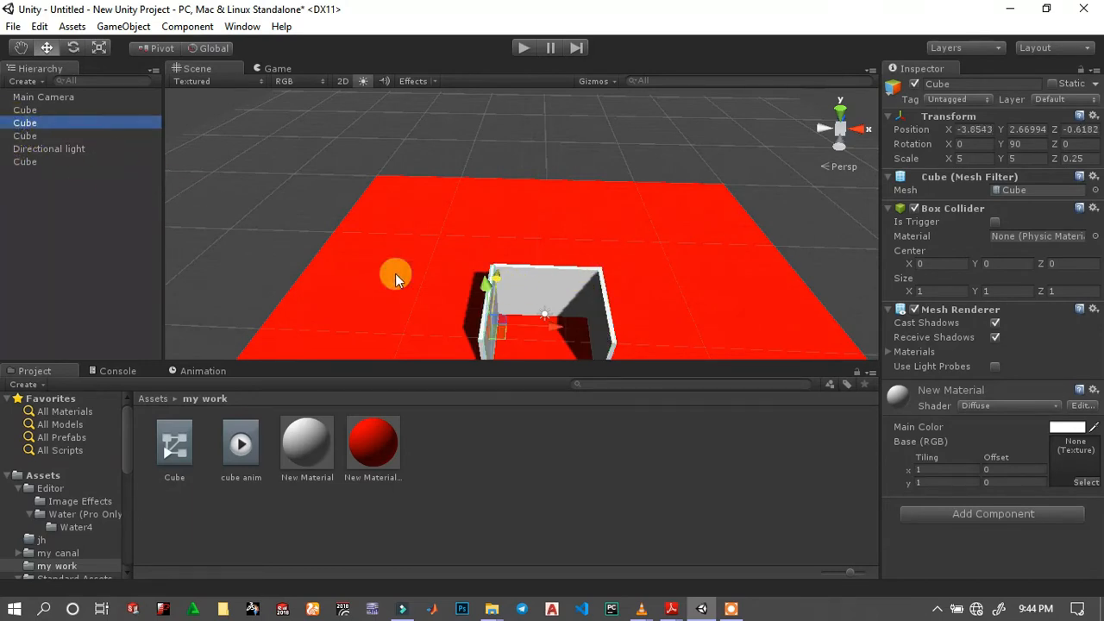
pyautogui.click(496, 282)
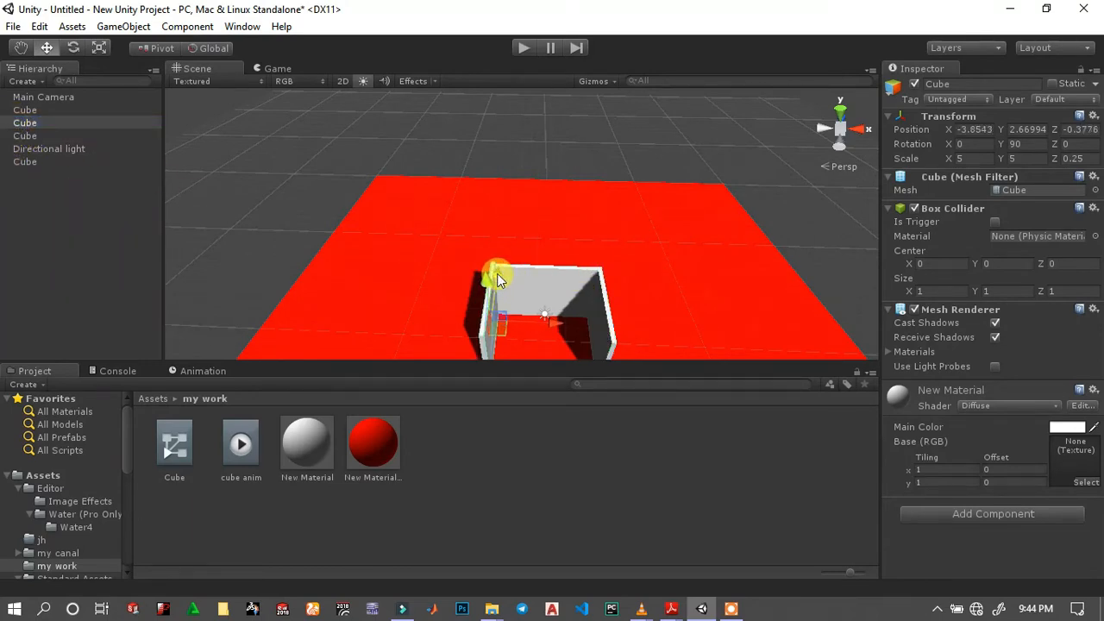
pyautogui.keyDown('alt'); pyautogui.moveTo(498, 278); pyautogui.dragTo(265, 238); pyautogui.keyUp('alt')
pyautogui.click(386, 277)
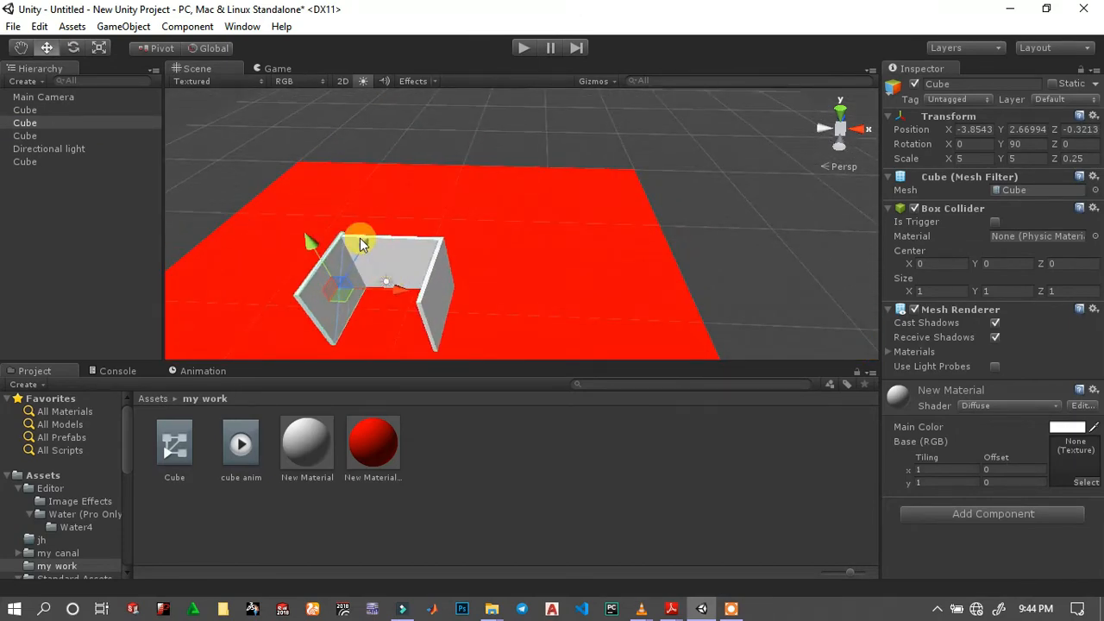
pyautogui.moveTo(363, 240); pyautogui.dragTo(364, 242)
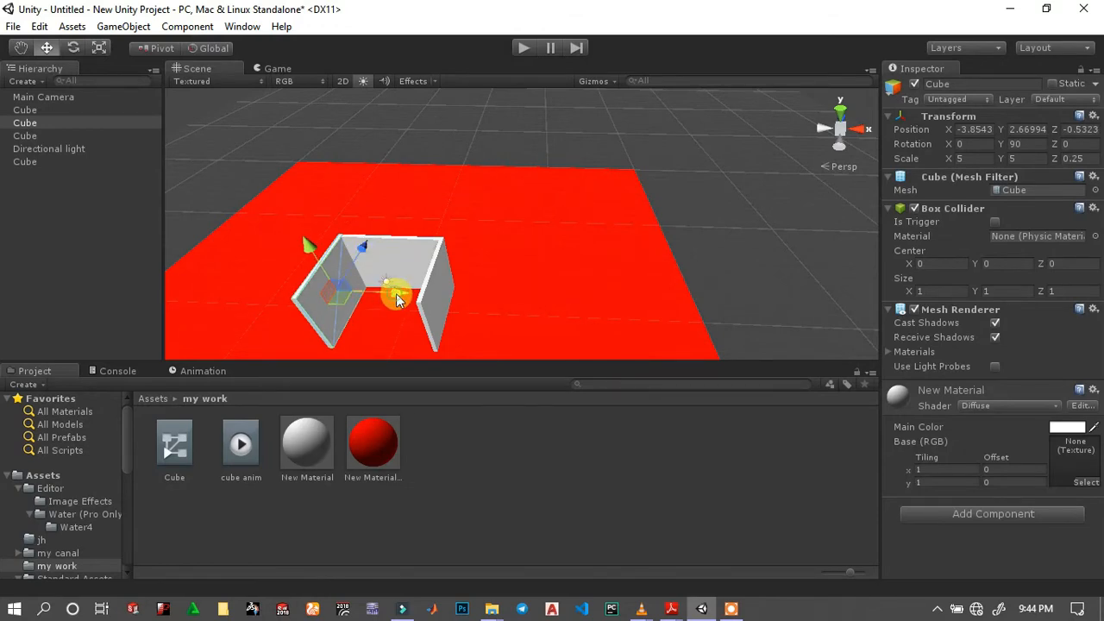
pyautogui.moveTo(397, 295); pyautogui.dragTo(396, 301)
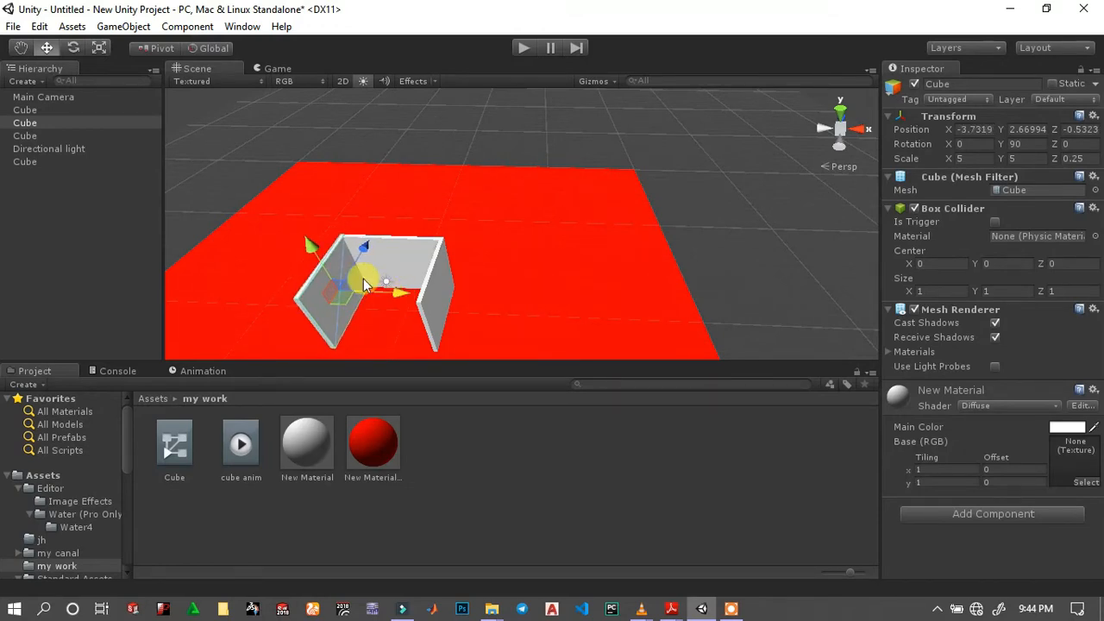
pyautogui.moveTo(364, 285); pyautogui.dragTo(565, 254, button='middle')
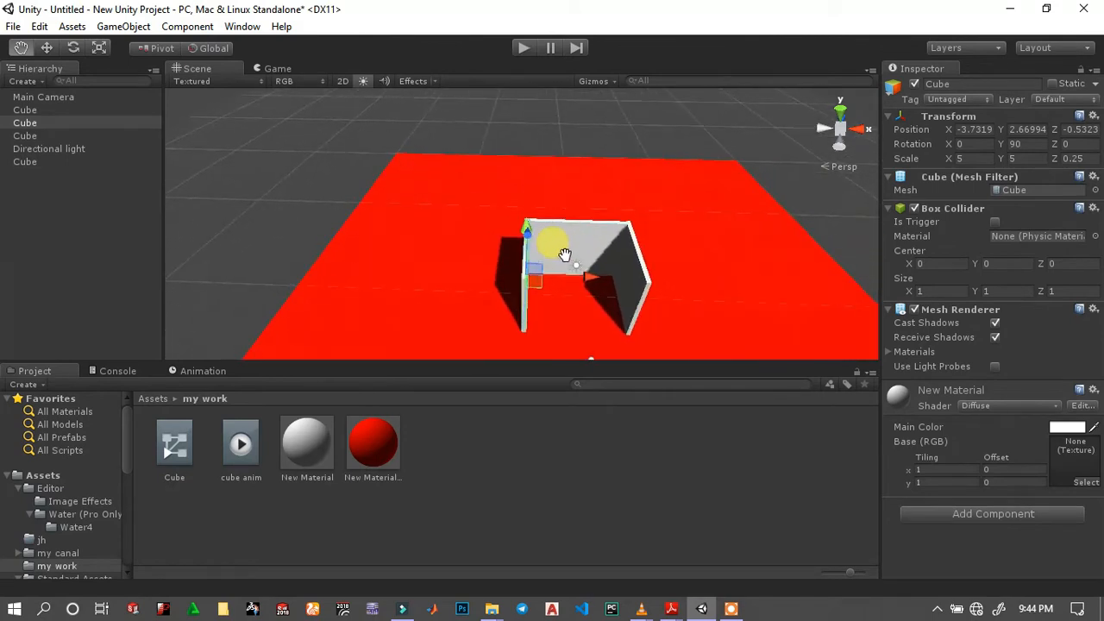
pyautogui.click(202, 175)
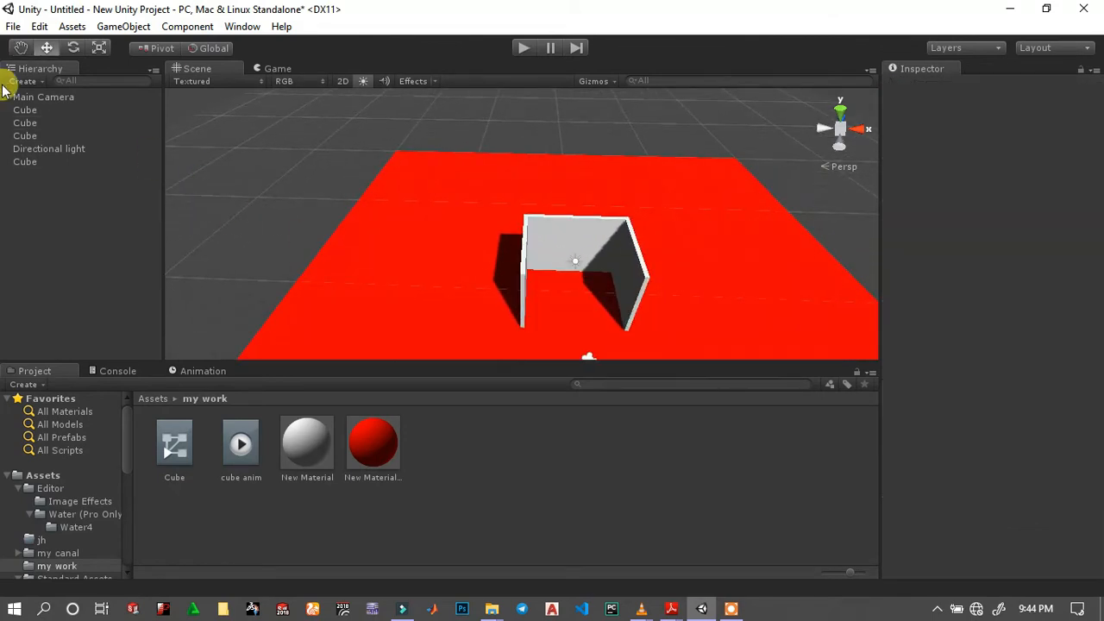
# Duplicate the back panel and move the copy along Z to about -2.93 as the front wall.
pyautogui.click(26, 162)
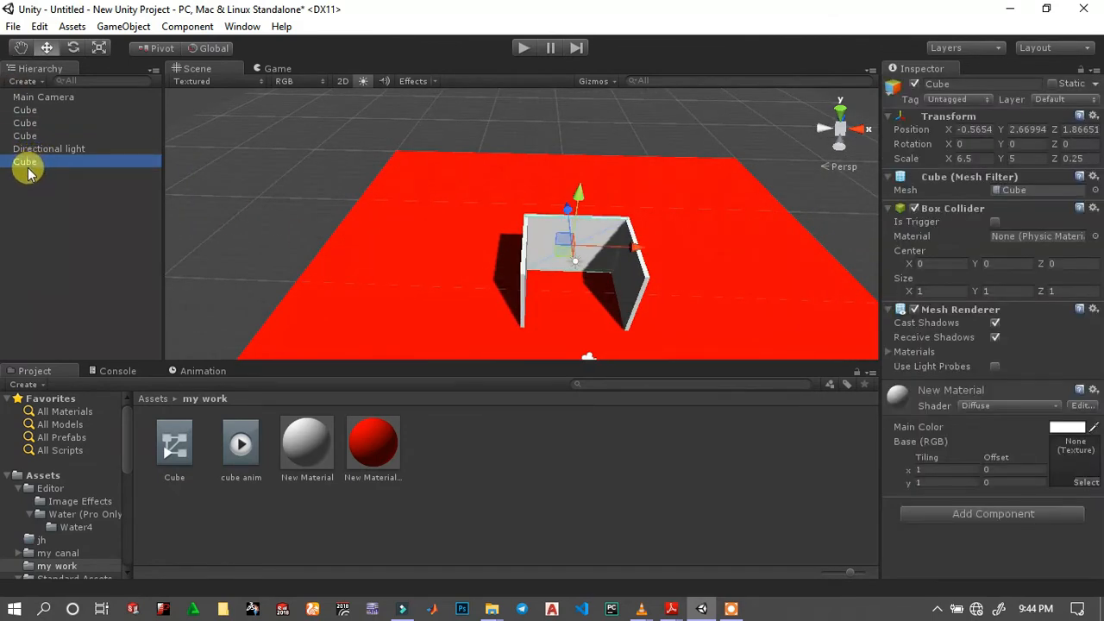
pyautogui.hotkey('ctrl', 'd')
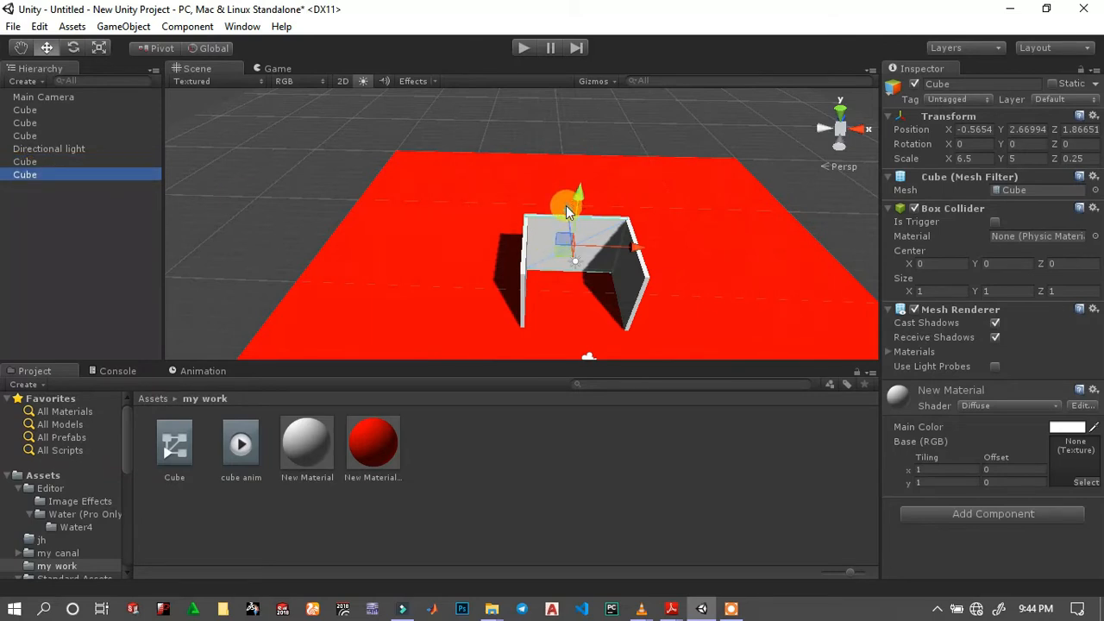
pyautogui.moveTo(566, 211); pyautogui.dragTo(566, 259)
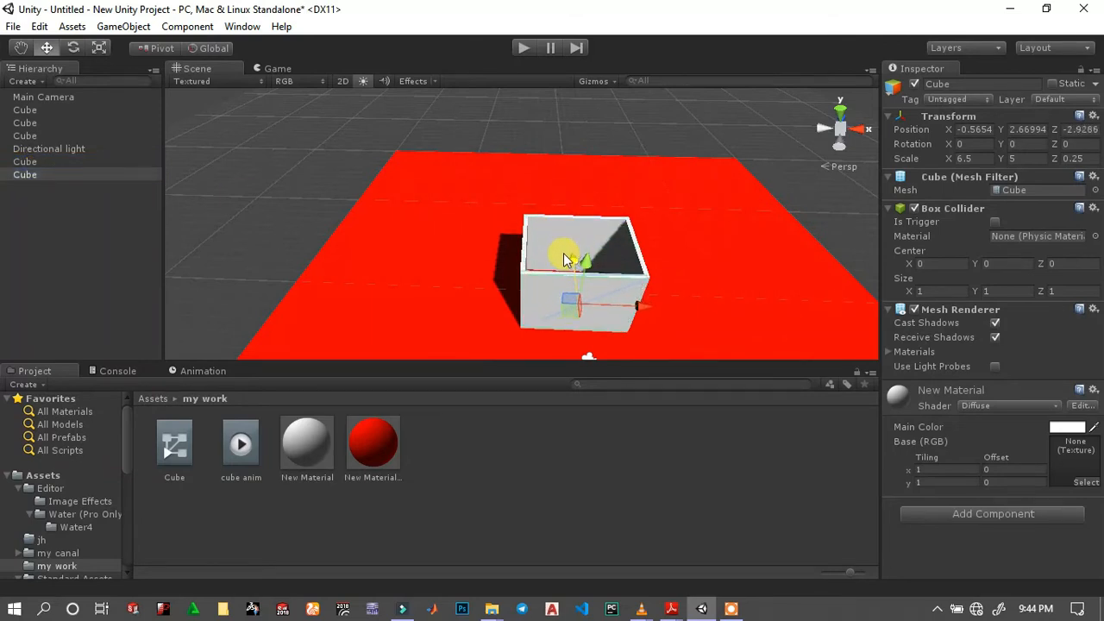
# Narrow the front panel to X scale 2 and move it along X to about 1.82, flush with the side wall.
pyautogui.click(970, 159)
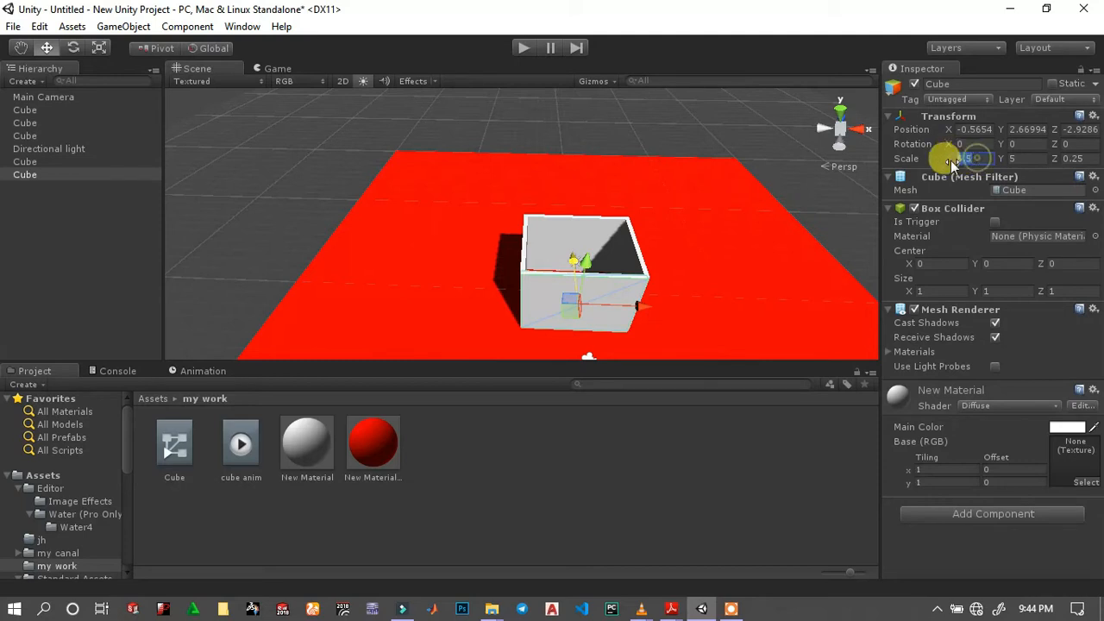
pyautogui.write('2')
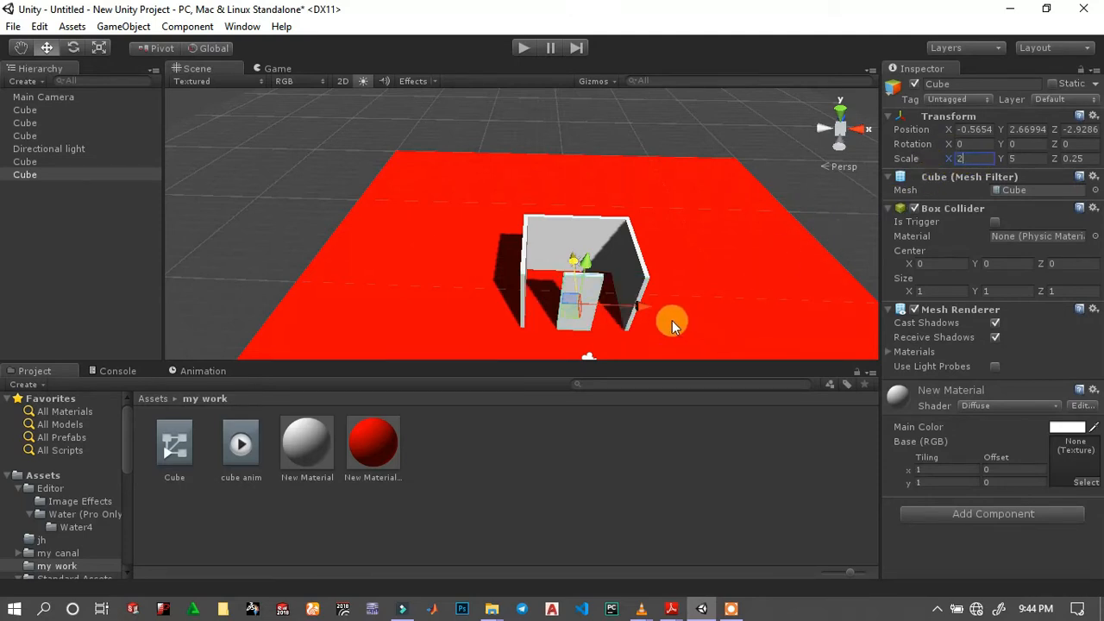
pyautogui.moveTo(641, 315); pyautogui.dragTo(687, 309)
pyautogui.moveTo(562, 309); pyautogui.dragTo(346, 260, button='middle')
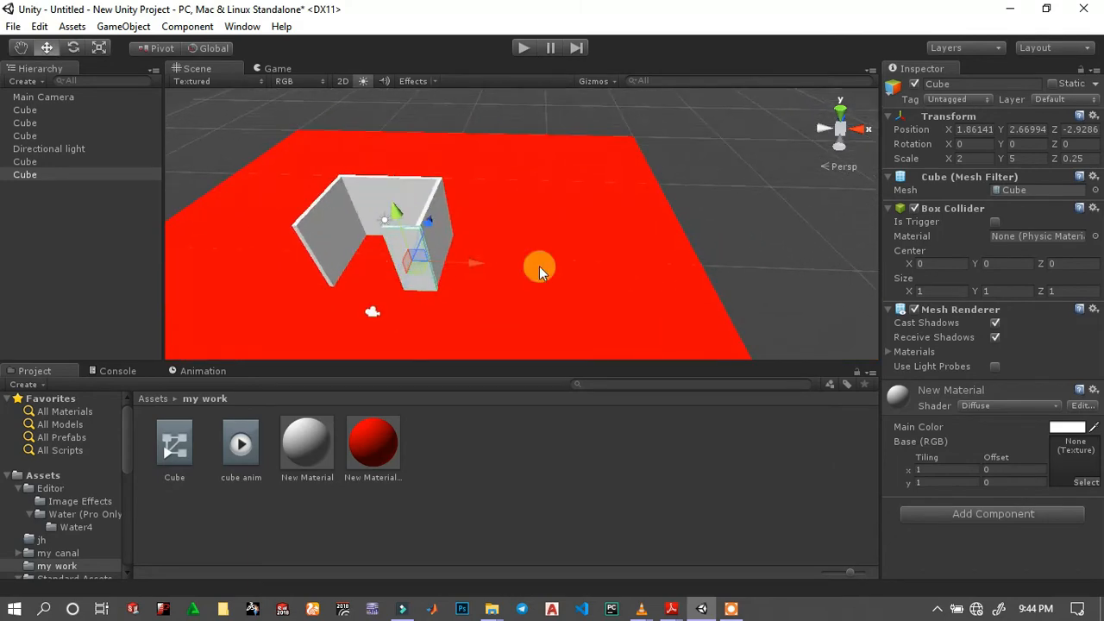
pyautogui.moveTo(539, 266); pyautogui.dragTo(444, 254, button='right')
pyautogui.moveTo(443, 254); pyautogui.dragTo(440, 227, button='middle')
pyautogui.scroll(5, 378, 258)
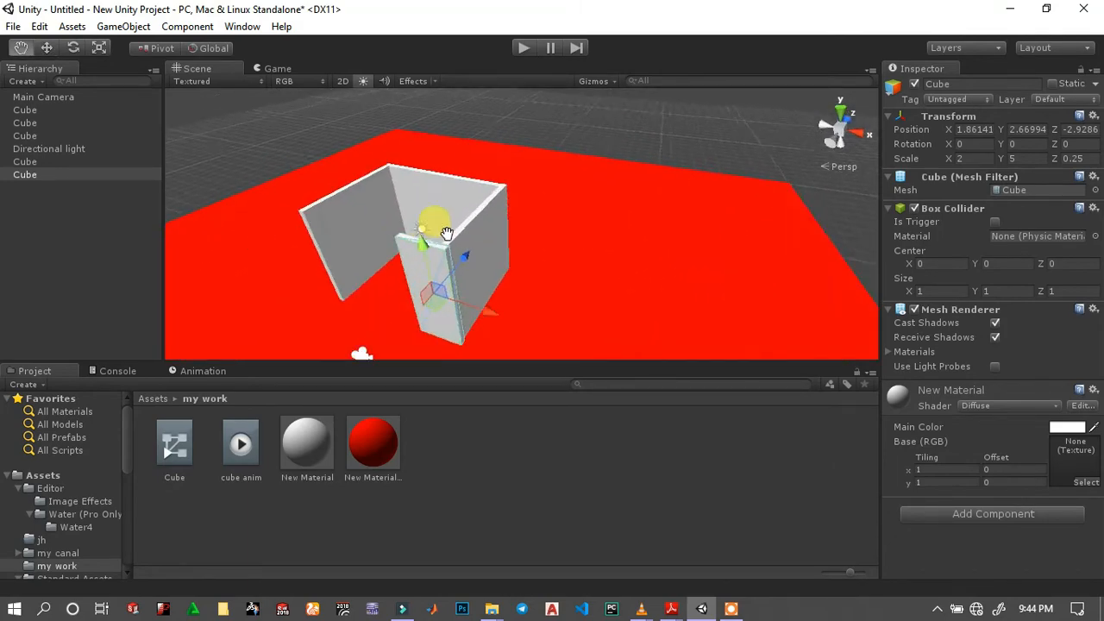
pyautogui.scroll(3, 458, 240)
pyautogui.moveTo(492, 343); pyautogui.dragTo(489, 333)
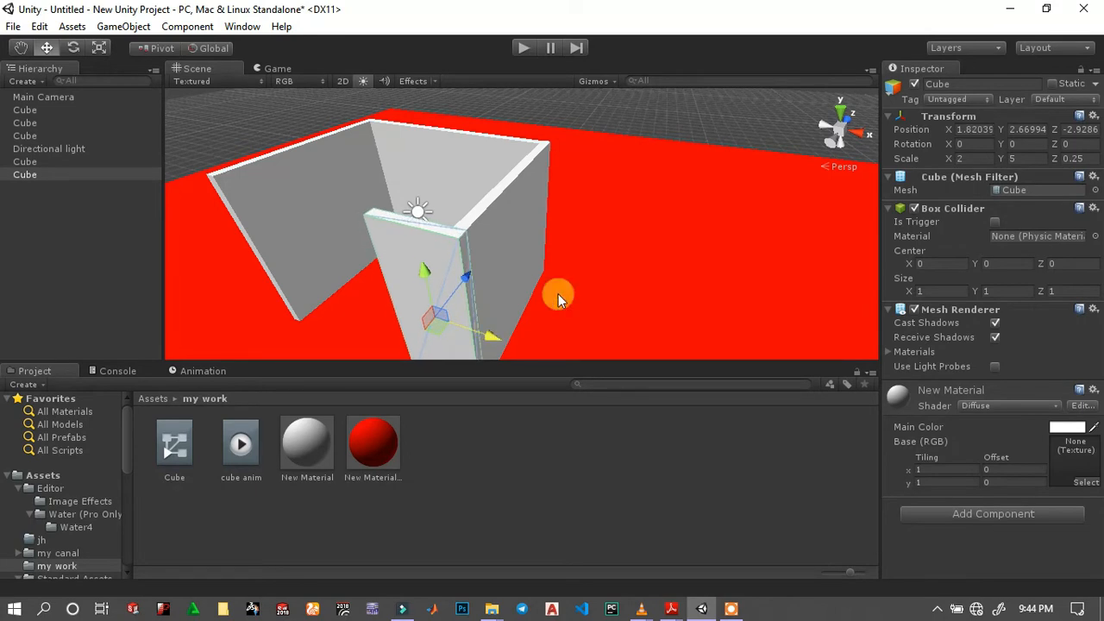
pyautogui.click(664, 130)
pyautogui.moveTo(569, 227); pyautogui.dragTo(702, 219, button='right')
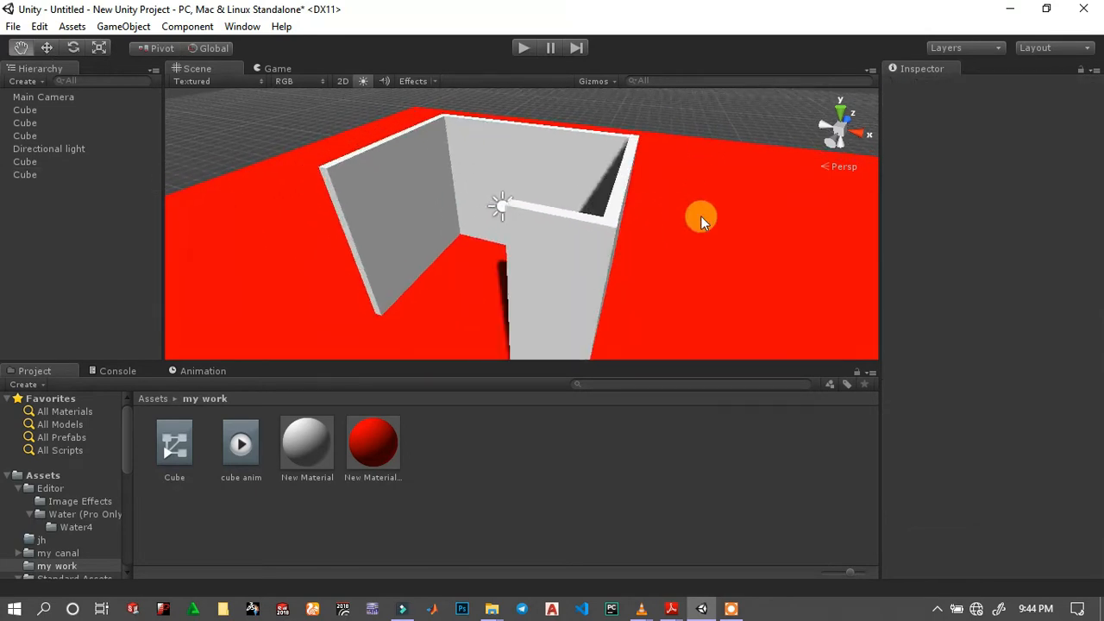
# Duplicate the narrow front panel and move the copy to about X -2.86, leaving a door opening between the two.
pyautogui.click(35, 177)
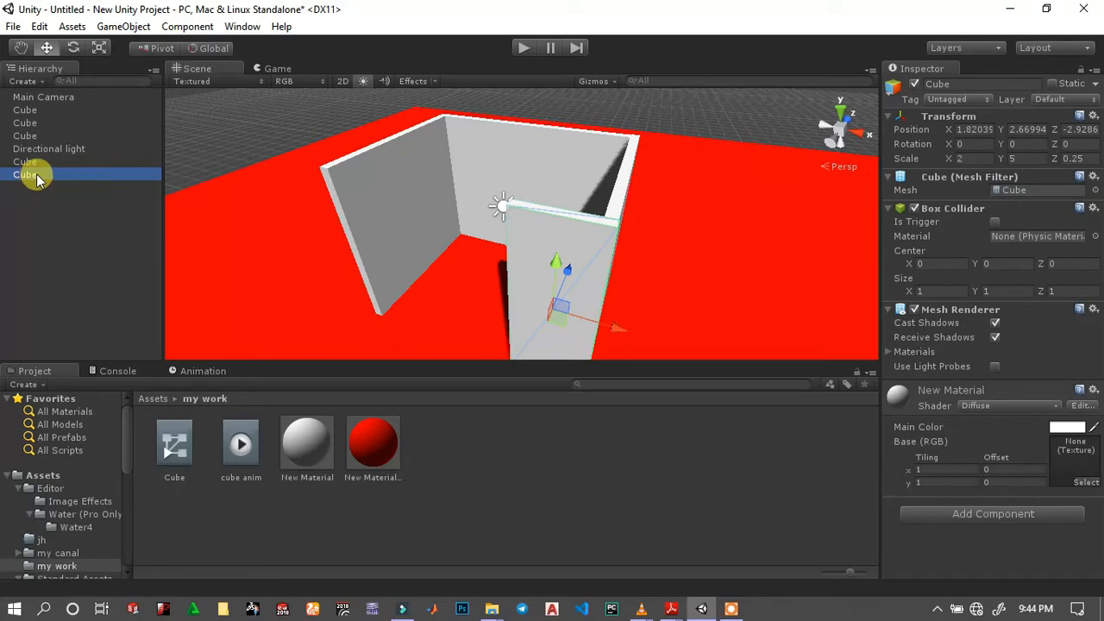
pyautogui.hotkey('ctrl', 'd')
pyautogui.moveTo(613, 326); pyautogui.dragTo(403, 256)
pyautogui.moveTo(404, 256); pyautogui.dragTo(552, 282, button='middle')
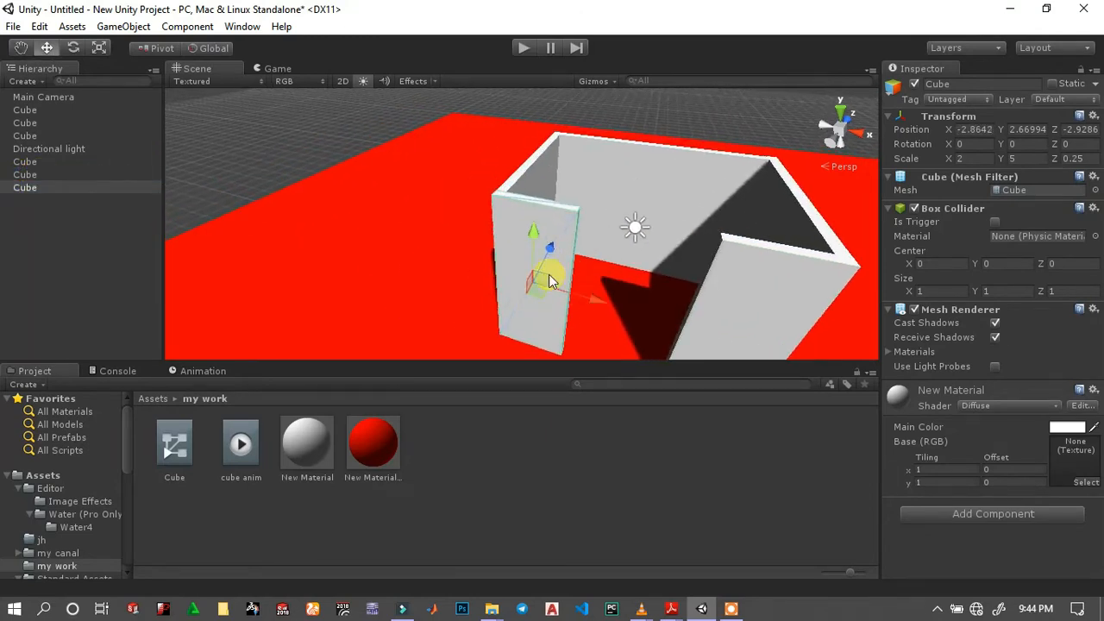
# Examine the front panels, door opening and wall corners from several angles.
pyautogui.moveTo(466, 192); pyautogui.dragTo(524, 227, button='right')
pyautogui.moveTo(439, 237); pyautogui.dragTo(338, 313, button='middle')
pyautogui.scroll(8, 517, 236)
pyautogui.moveTo(495, 271); pyautogui.dragTo(392, 204, button='middle')
pyautogui.scroll(-6, 687, 197)
pyautogui.scroll(-5, 673, 185)
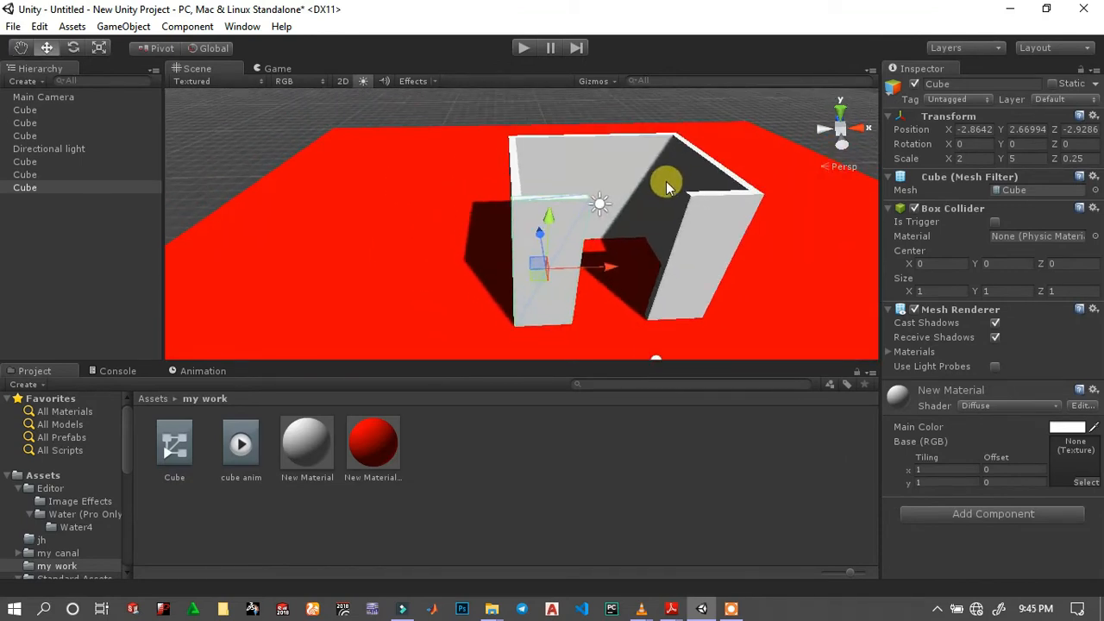
pyautogui.click(559, 103)
pyautogui.keyDown('alt'); pyautogui.moveTo(595, 151); pyautogui.dragTo(587, 246); pyautogui.keyUp('alt')
# Duplicate the back panel and move the copy forward along Z to about 0.13, inside the room.
pyautogui.click(31, 123)
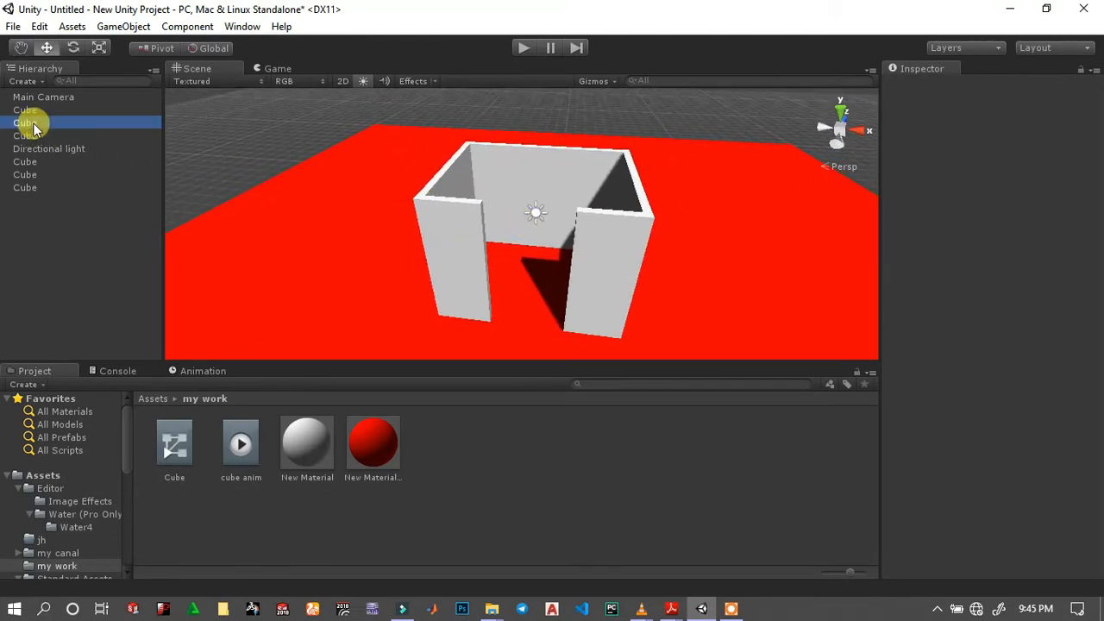
pyautogui.click(36, 135)
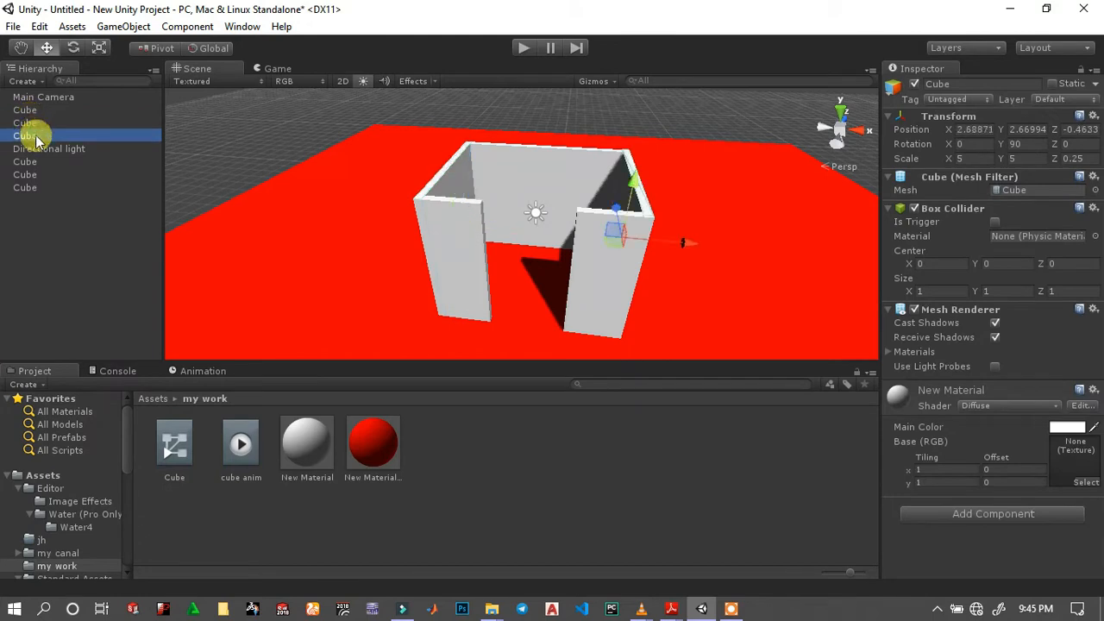
pyautogui.click(34, 163)
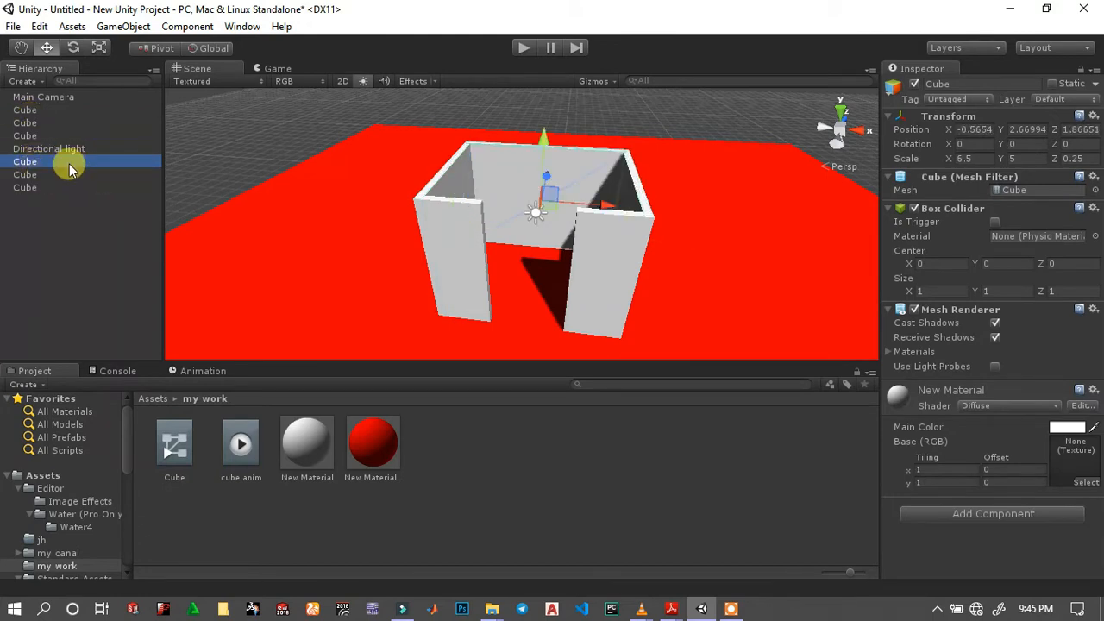
pyautogui.hotkey('ctrl', 'd')
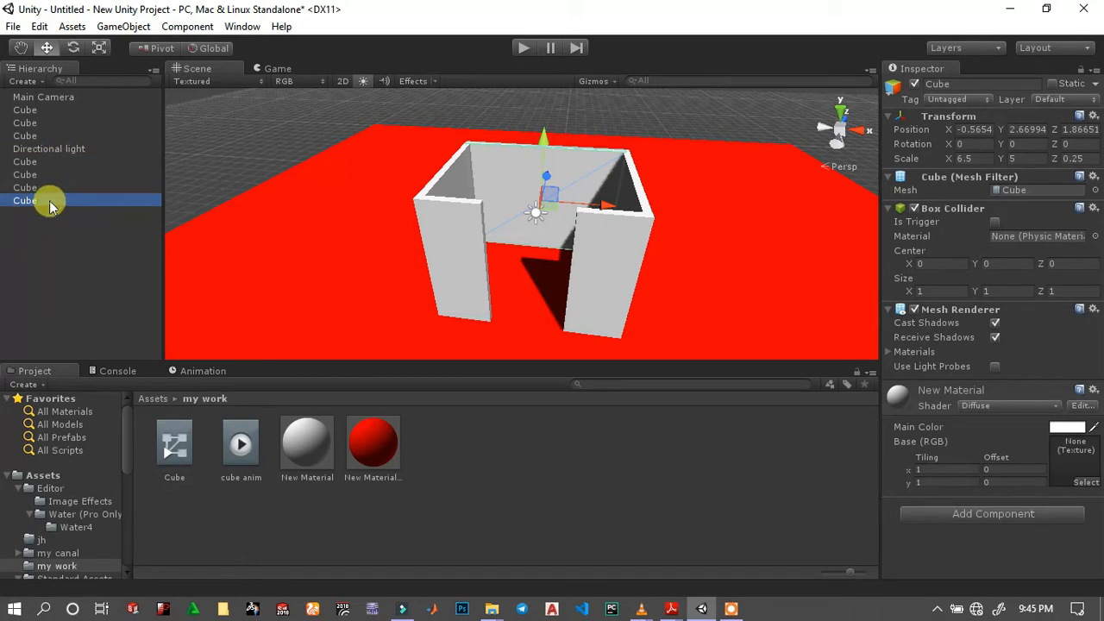
pyautogui.click(50, 201)
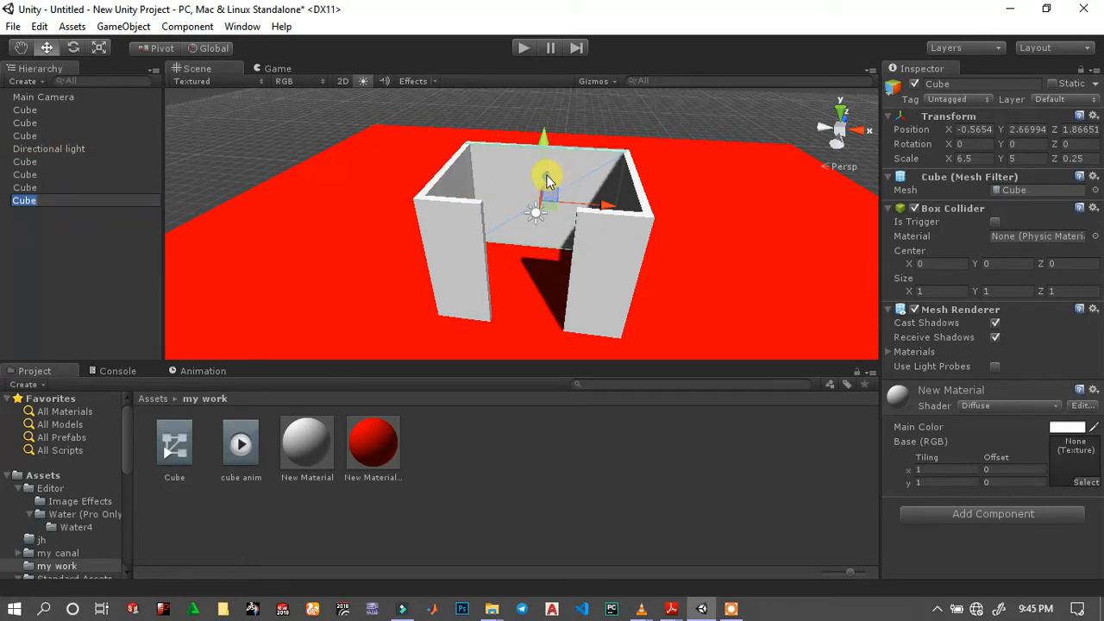
pyautogui.moveTo(546, 175); pyautogui.dragTo(539, 174)
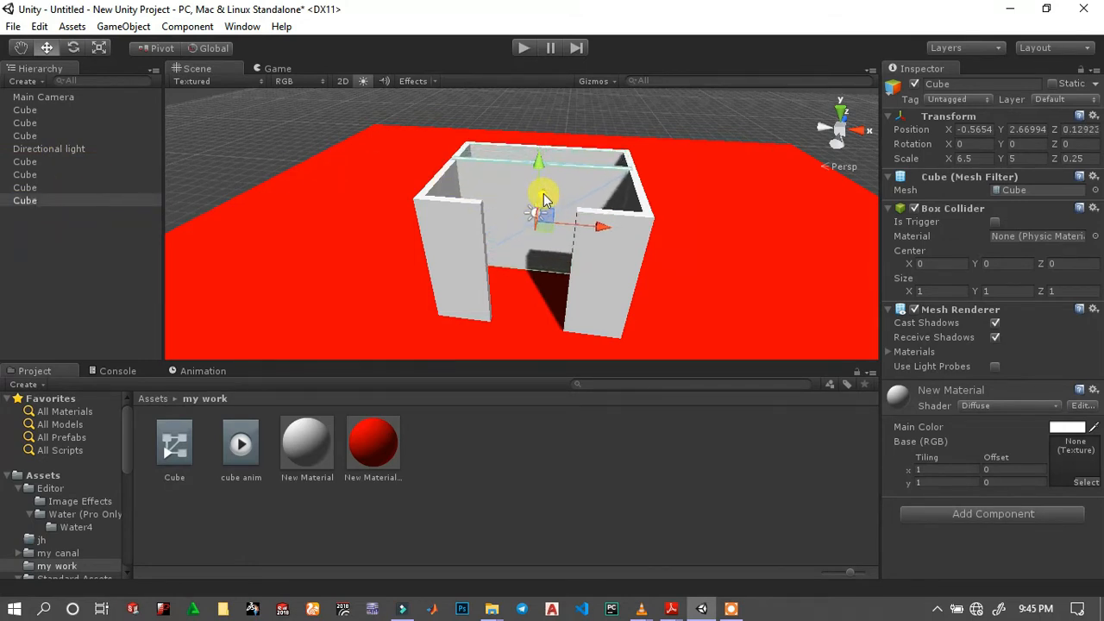
# Set the duplicated panel's X rotation to 90 and raise it to about Y 5.25 to form a roof above the walls.
pyautogui.click(967, 143)
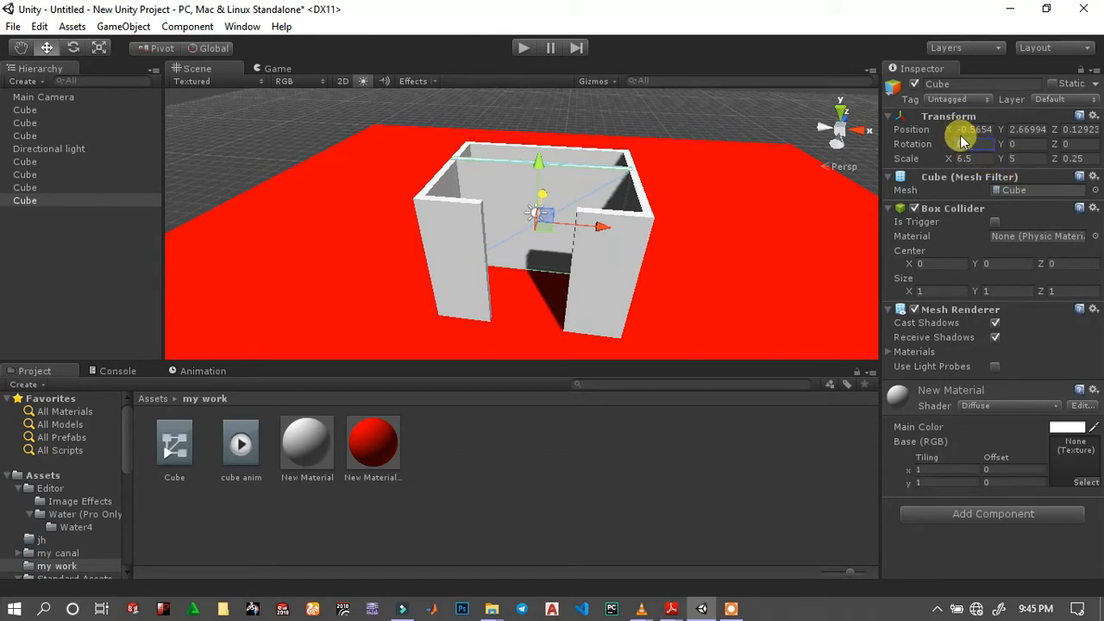
pyautogui.write('90')
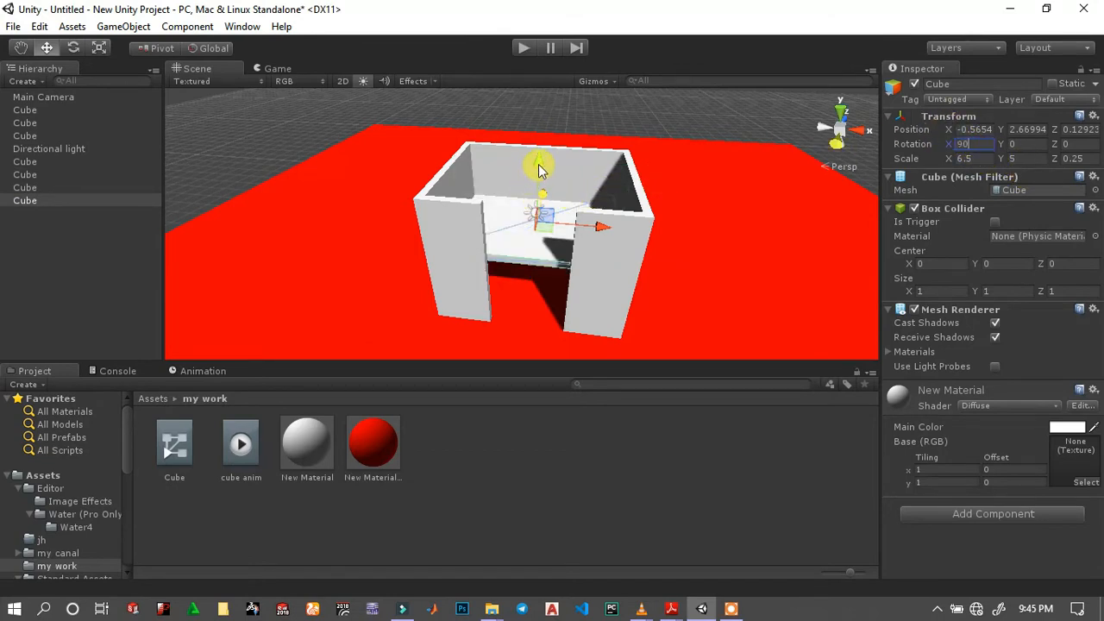
pyautogui.moveTo(538, 170); pyautogui.dragTo(527, 118)
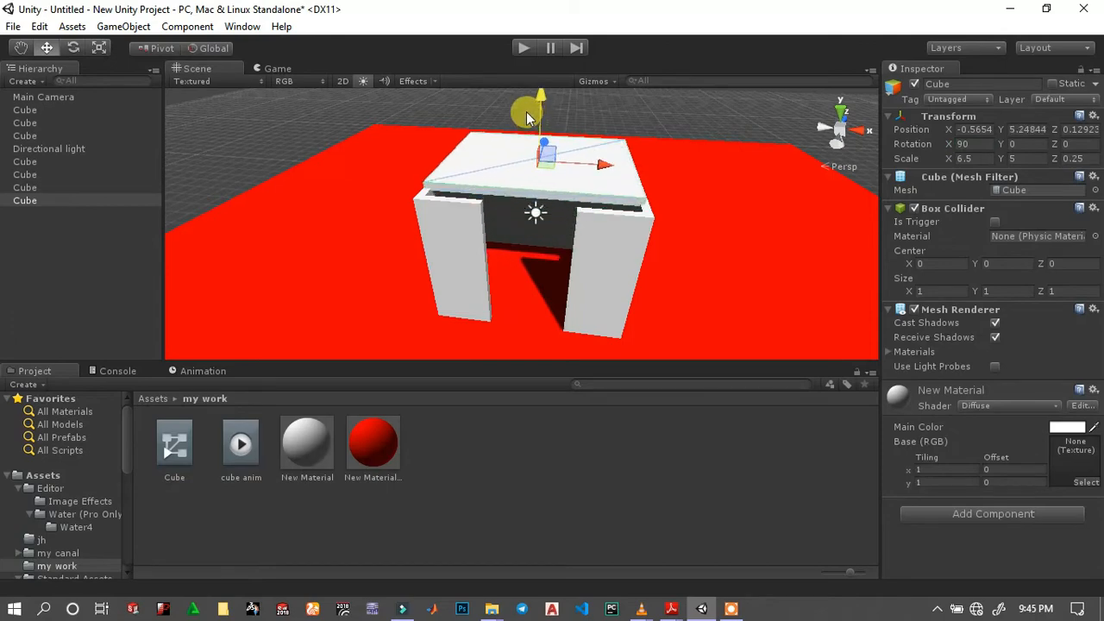
# Align the roof panel over the walls at about X -0.49, Y 5.12, Z -0.49.
pyautogui.keyDown('alt'); pyautogui.moveTo(441, 143); pyautogui.dragTo(451, 233); pyautogui.keyUp('alt')
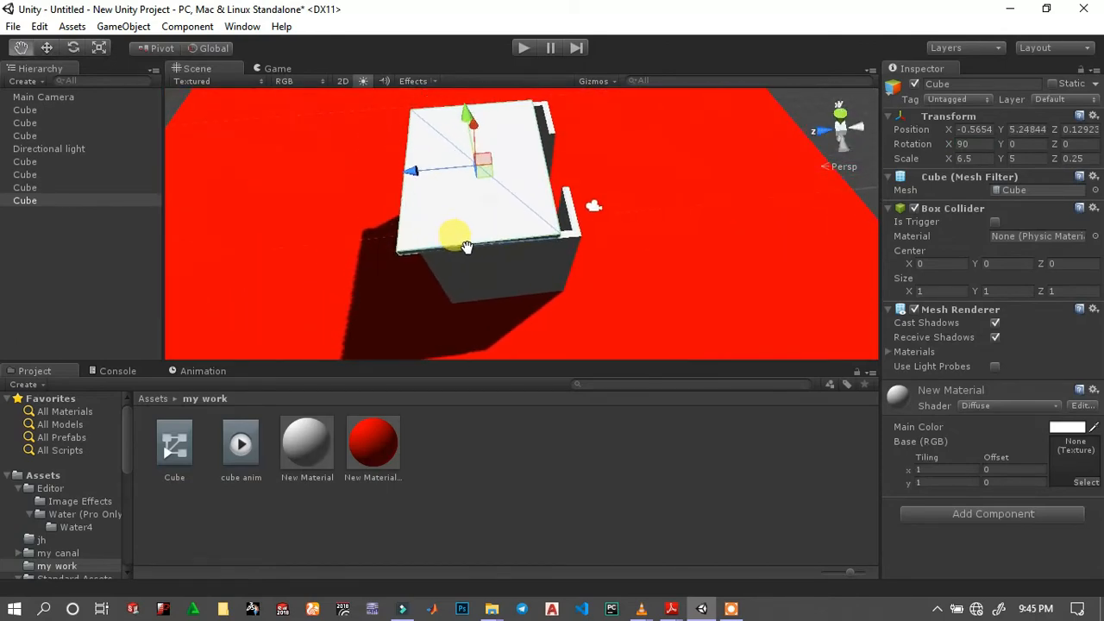
pyautogui.moveTo(402, 168); pyautogui.dragTo(617, 146)
pyautogui.moveTo(720, 101); pyautogui.dragTo(716, 99)
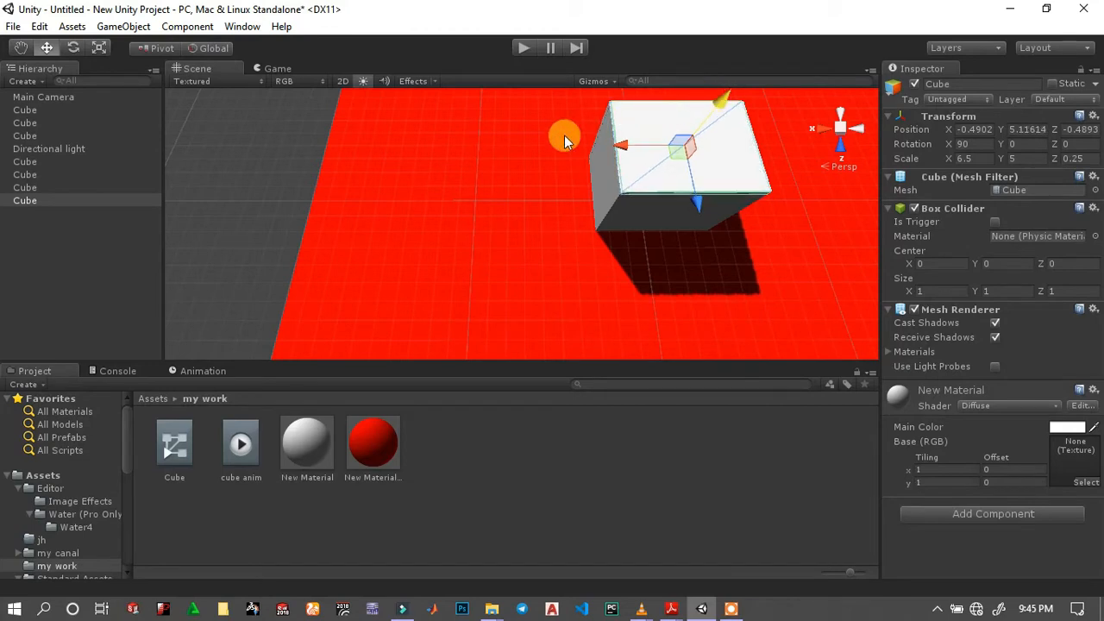
pyautogui.click(487, 145)
pyautogui.moveTo(530, 142); pyautogui.dragTo(552, 187, button='middle')
# Lower the roof panel to about Y 5.03 and shift it to about Z -0.58, flush with the walls.
pyautogui.click(34, 200)
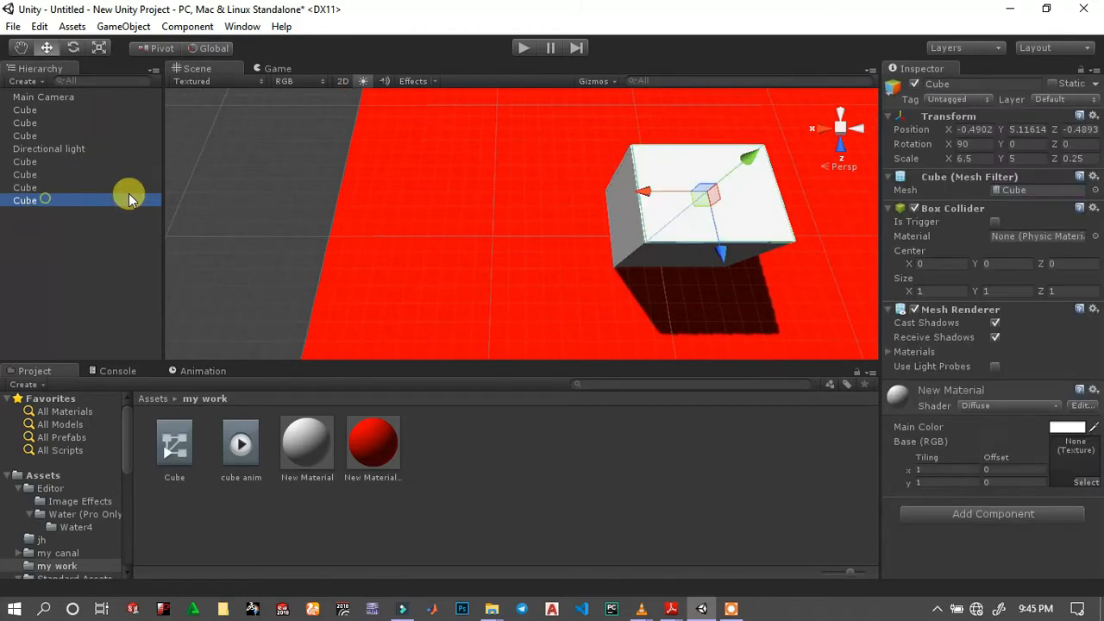
pyautogui.click(751, 164)
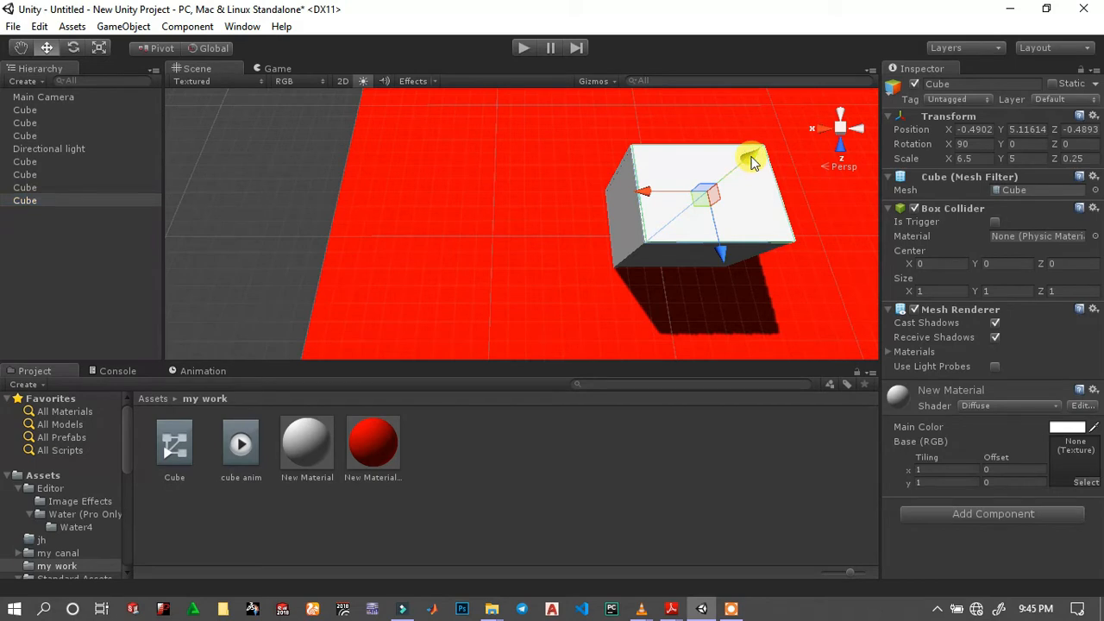
pyautogui.moveTo(751, 164); pyautogui.dragTo(753, 167)
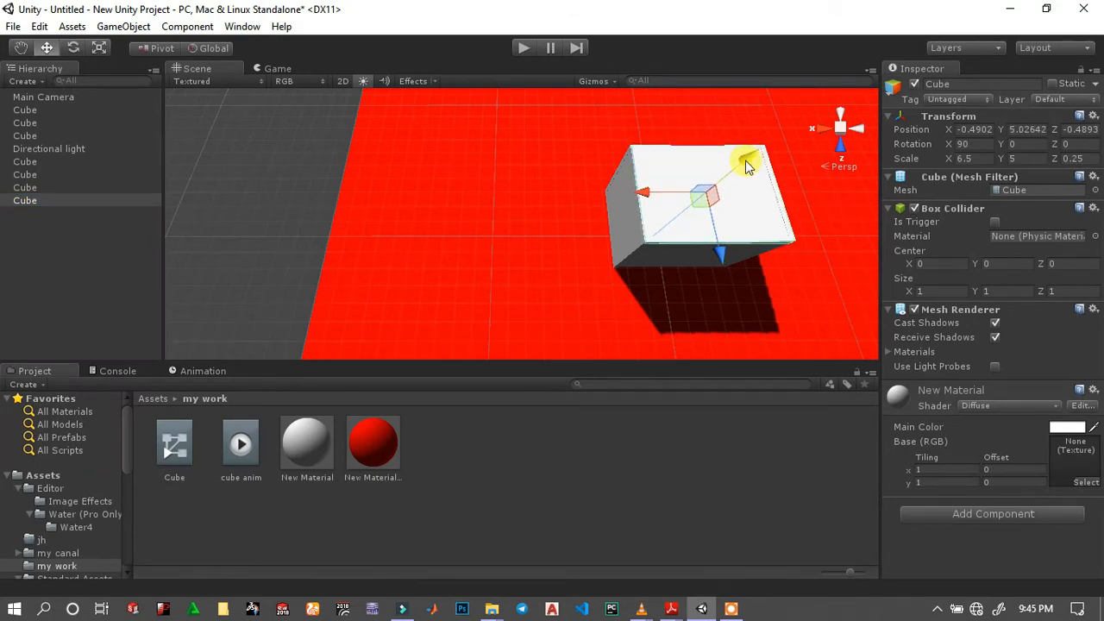
pyautogui.moveTo(725, 257); pyautogui.dragTo(724, 253)
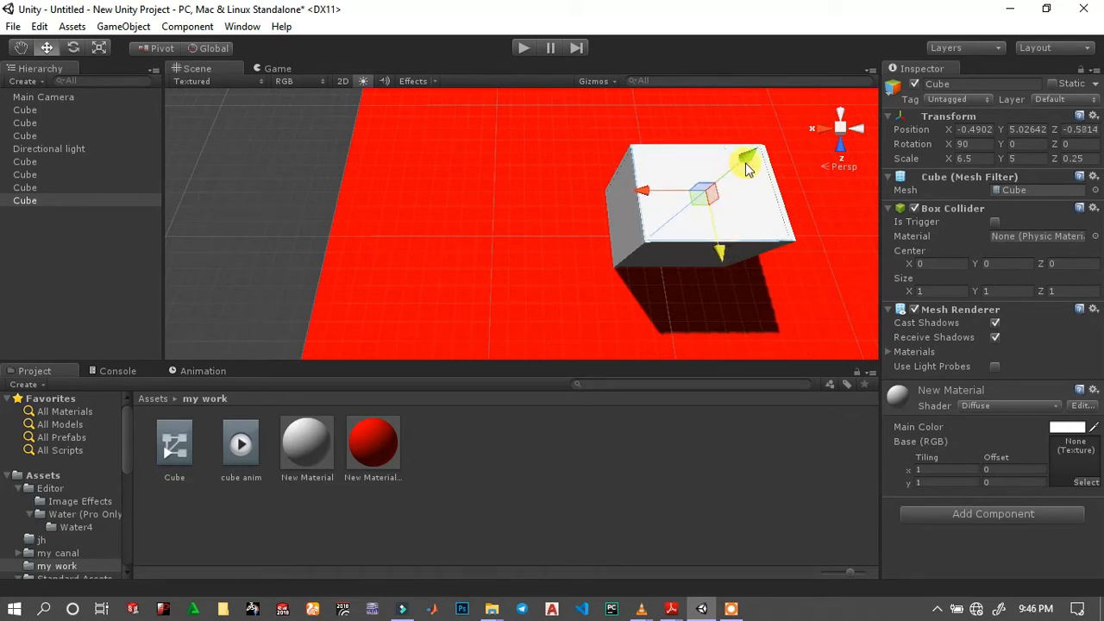
pyautogui.moveTo(748, 169); pyautogui.dragTo(745, 165)
pyautogui.click(303, 162)
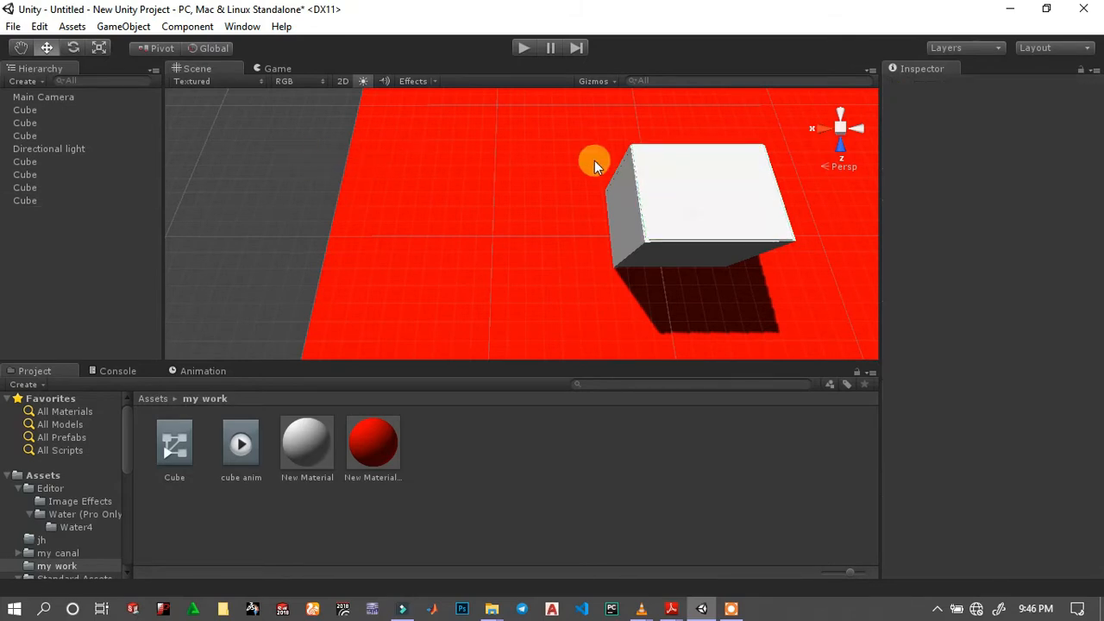
# Examine the roof's fit on the walls and the door opening from several angles.
pyautogui.moveTo(602, 184); pyautogui.dragTo(613, 216, button='middle')
pyautogui.scroll(1, 689, 180)
pyautogui.scroll(1, 651, 167)
pyautogui.moveTo(652, 167); pyautogui.dragTo(733, 231, button='middle')
pyautogui.moveTo(651, 179); pyautogui.dragTo(830, 227, button='right')
pyautogui.moveTo(634, 170); pyautogui.dragTo(631, 177, button='middle')
pyautogui.keyDown('alt'); pyautogui.moveTo(641, 188); pyautogui.dragTo(744, 155); pyautogui.keyUp('alt')
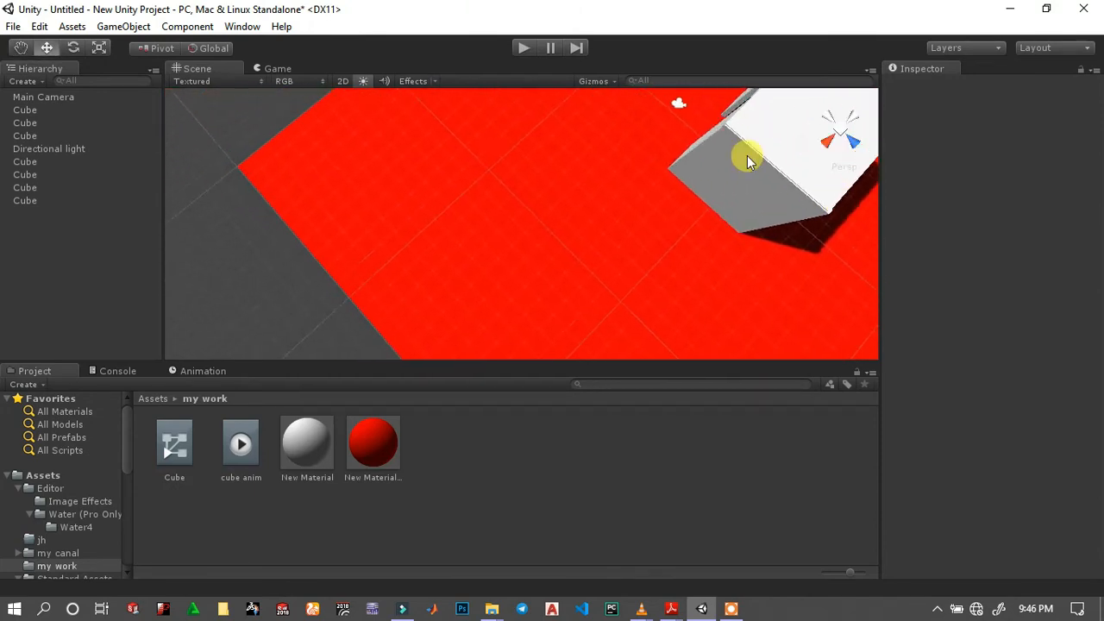
pyautogui.keyDown('alt'); pyautogui.moveTo(662, 183); pyautogui.dragTo(567, 269); pyautogui.keyUp('alt')
pyautogui.scroll(10, 568, 270)
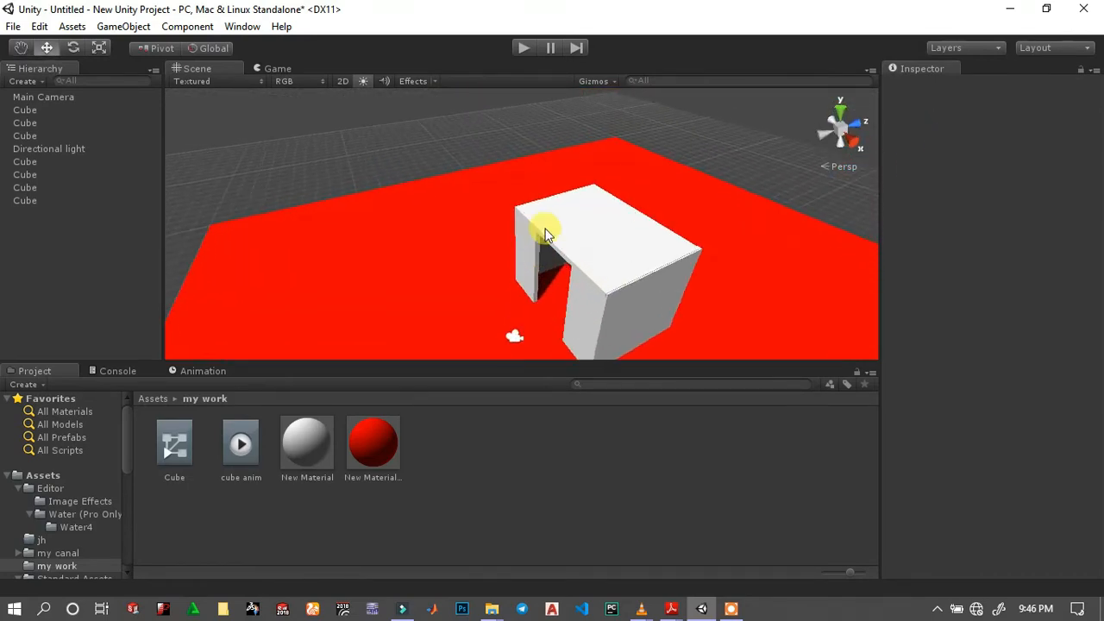
pyautogui.moveTo(545, 254); pyautogui.dragTo(439, 220, button='middle')
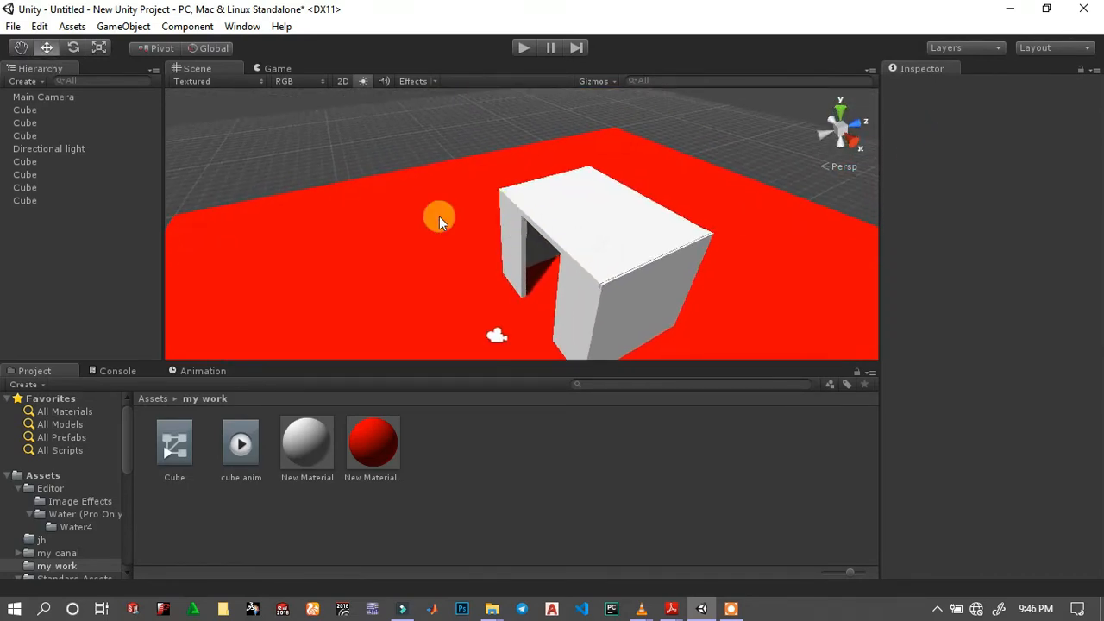
# Select the floor and wall cubes one after another to check which part of the room each one is.
pyautogui.click(42, 110)
pyautogui.keyDown('alt'); pyautogui.moveTo(442, 200); pyautogui.dragTo(529, 239); pyautogui.keyUp('alt')
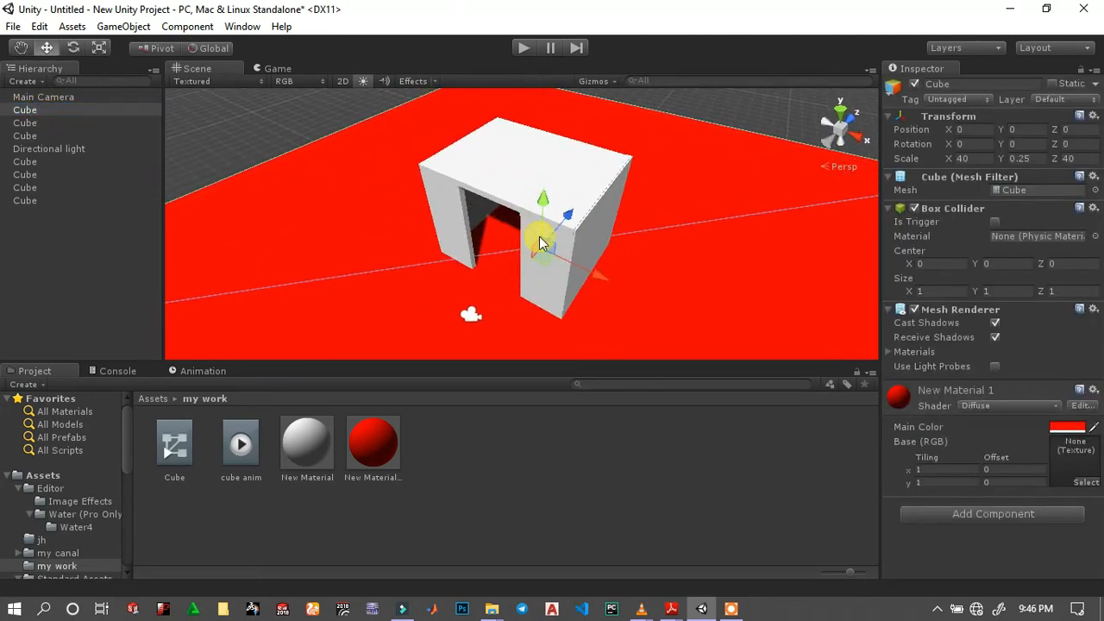
pyautogui.click(25, 123)
pyautogui.click(27, 136)
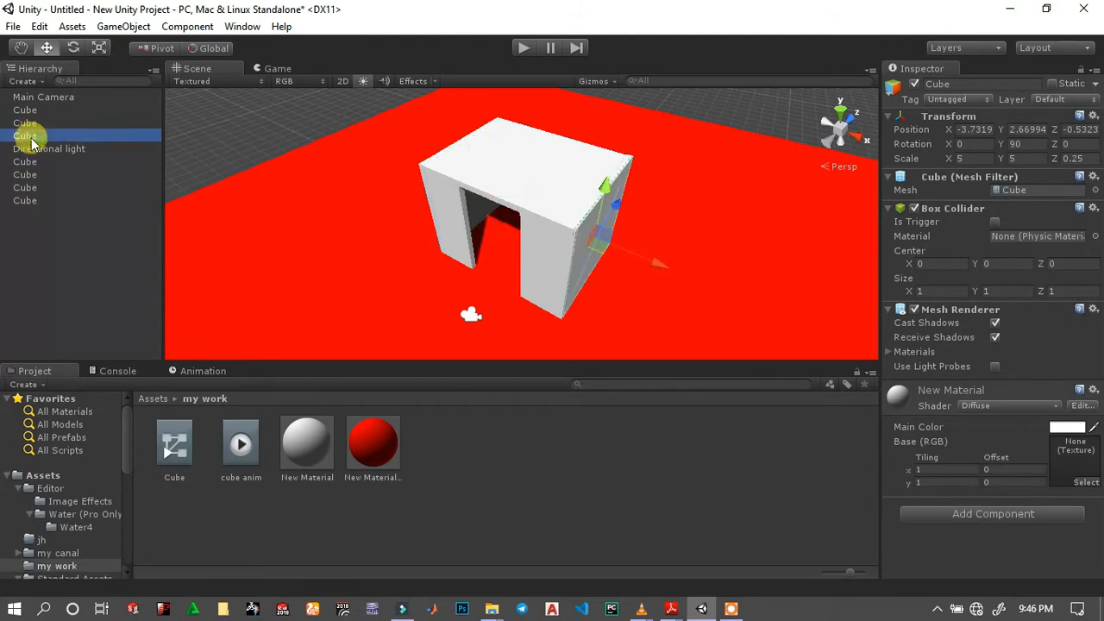
pyautogui.click(26, 162)
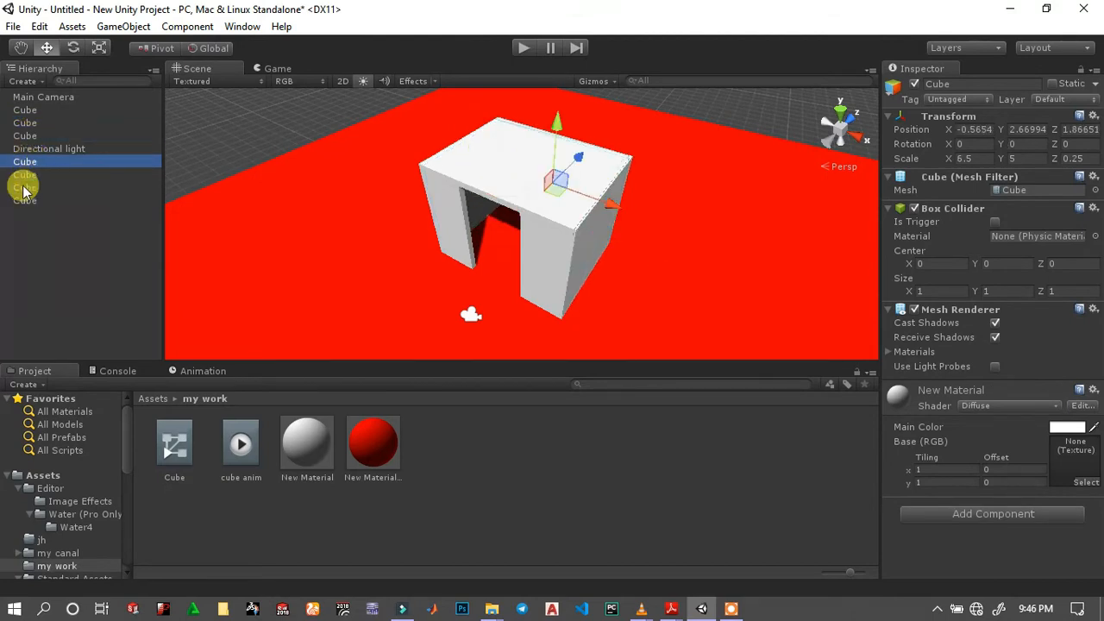
pyautogui.click(25, 175)
pyautogui.click(35, 188)
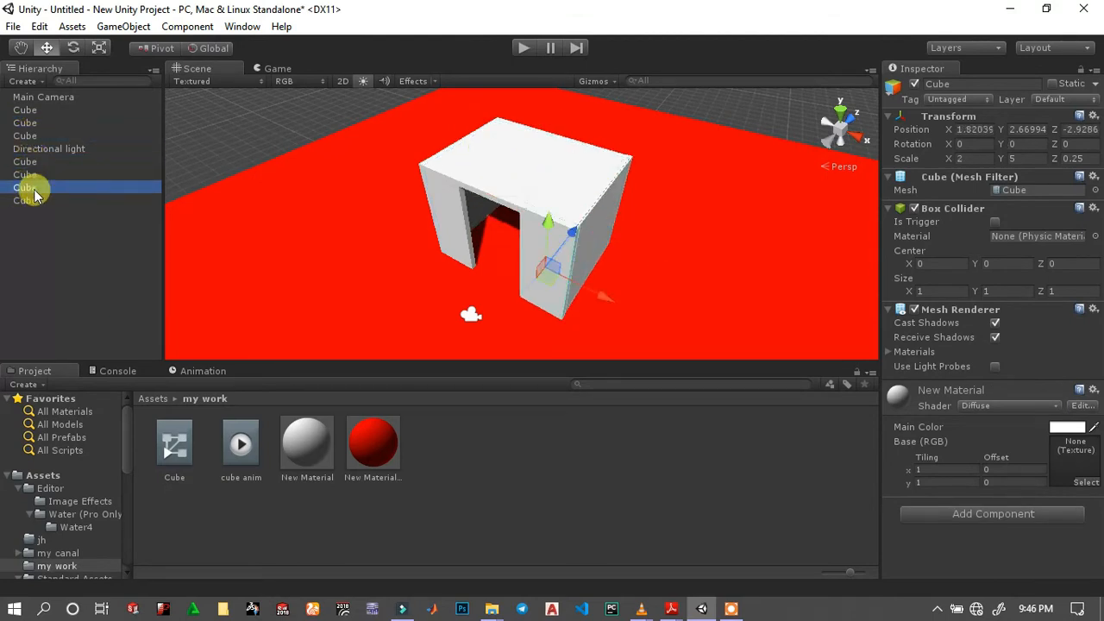
# Add a plane to the scene and set its scale to 0.25 in X and 0.25 in Z.
pyautogui.click(108, 26)
pyautogui.moveTo(147, 83)
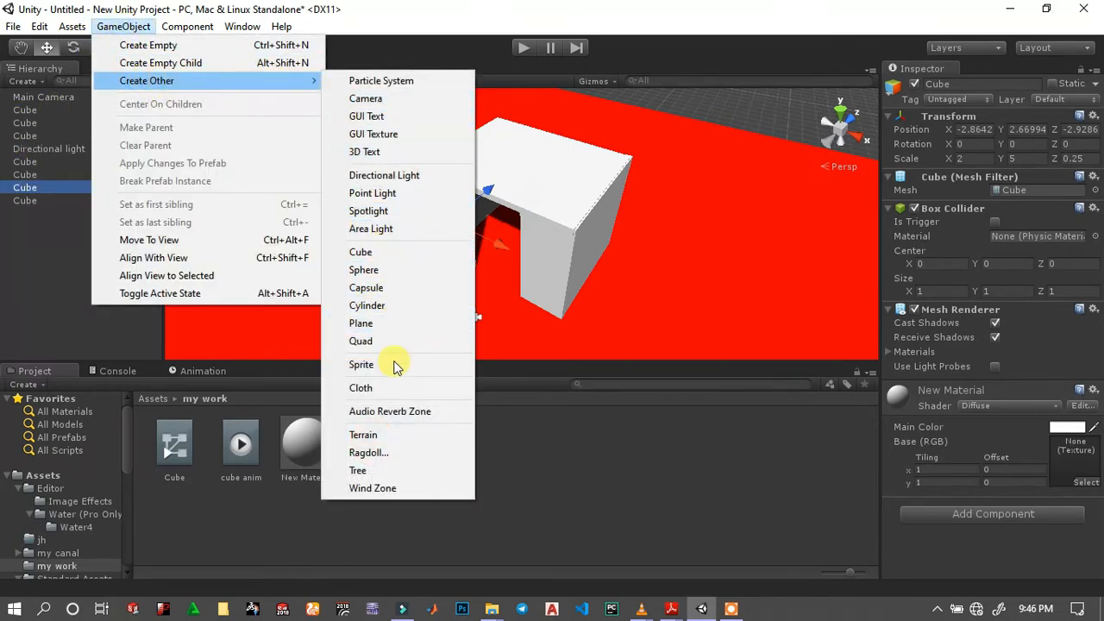
pyautogui.click(380, 333)
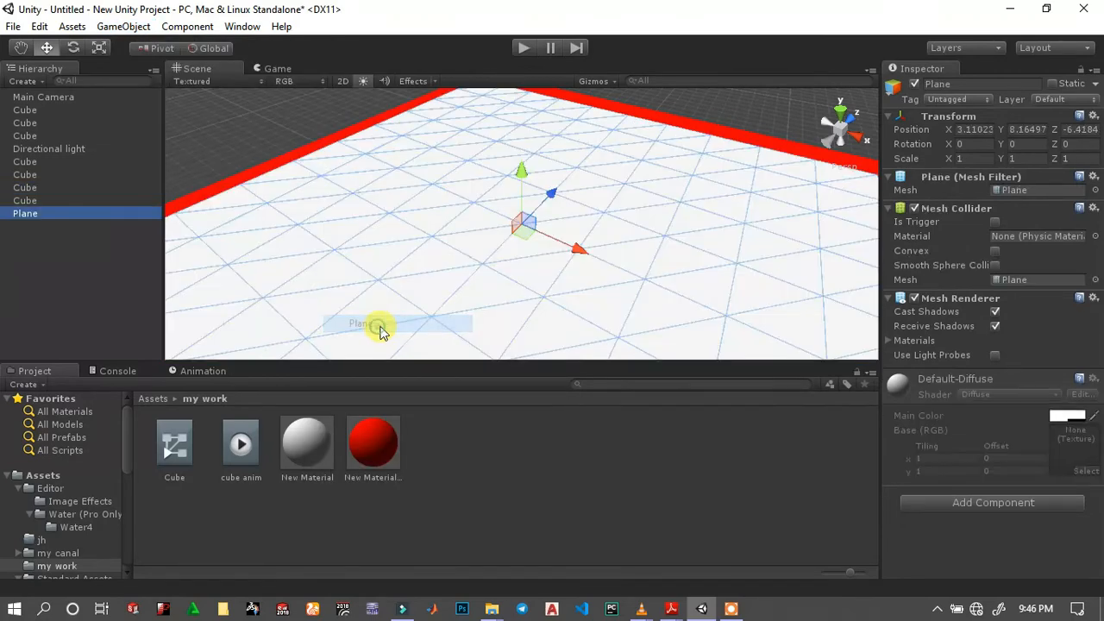
pyautogui.click(959, 159)
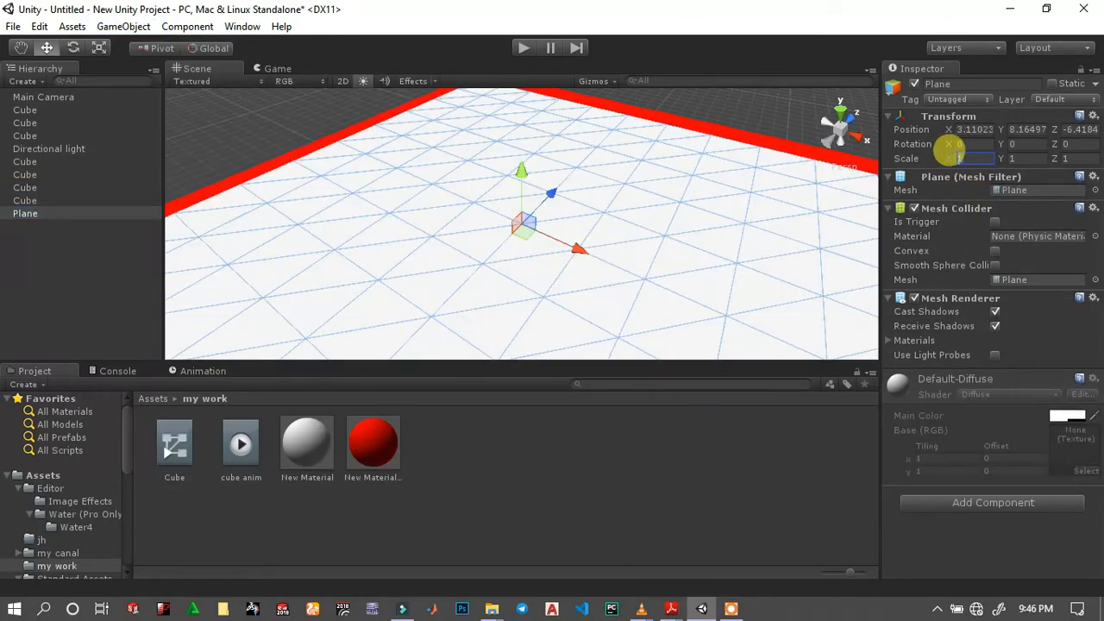
pyautogui.write('0.25')
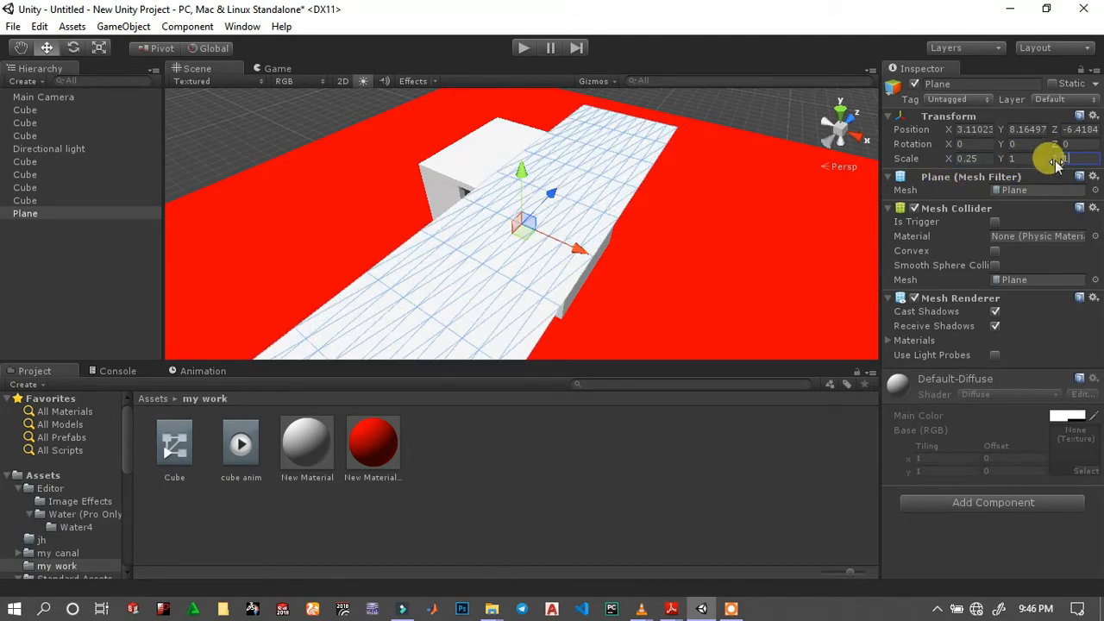
pyautogui.press('BackSpace')
pyautogui.write('1')
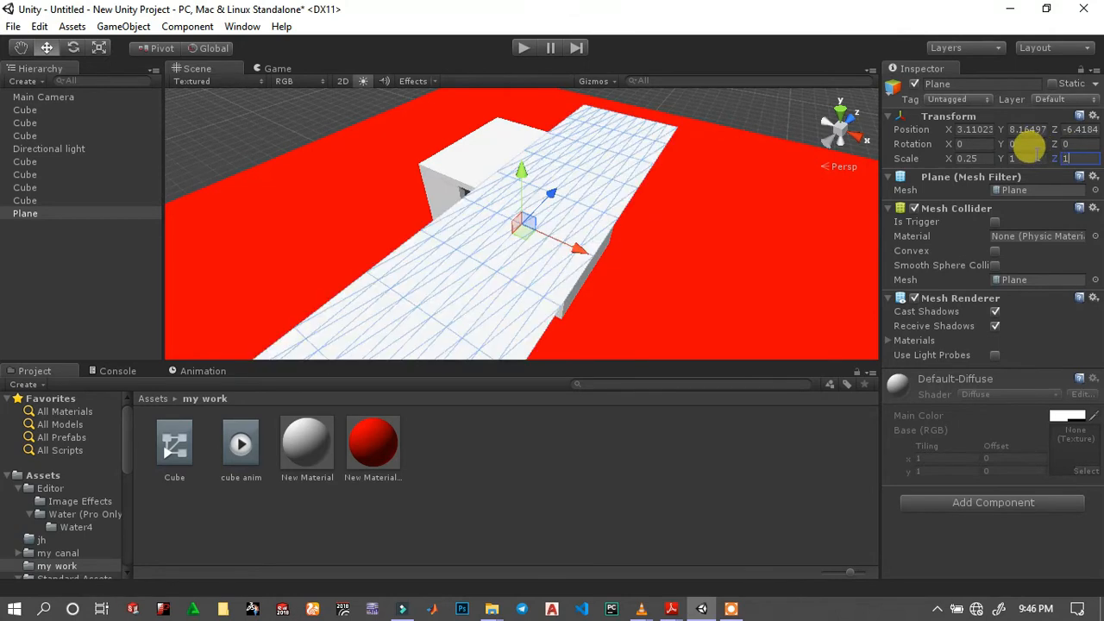
pyautogui.press('BackSpace')
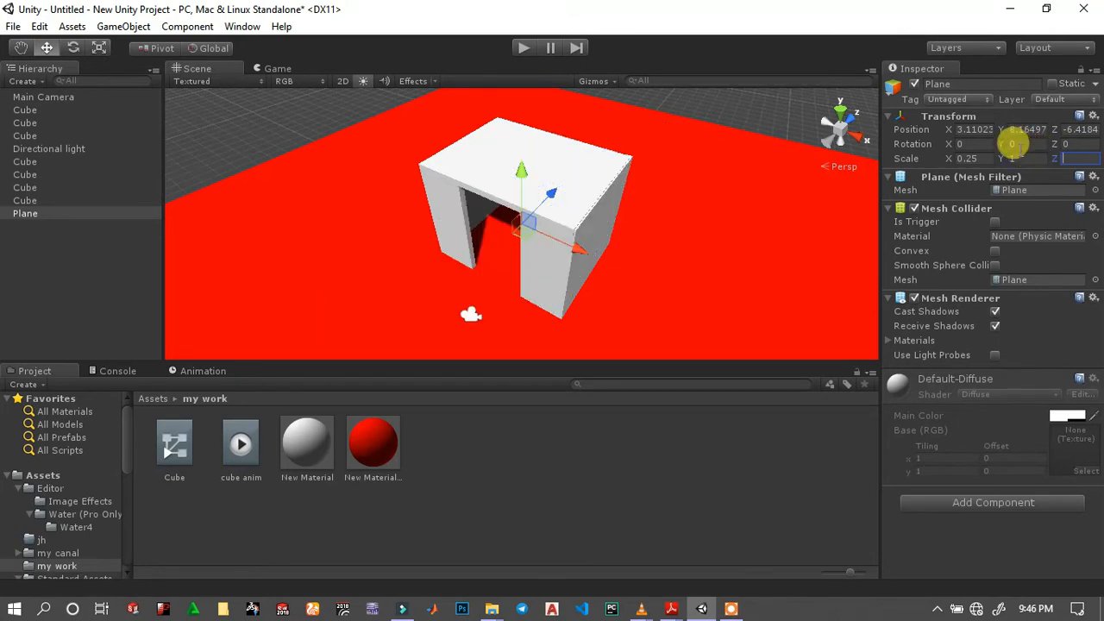
pyautogui.write('0.25')
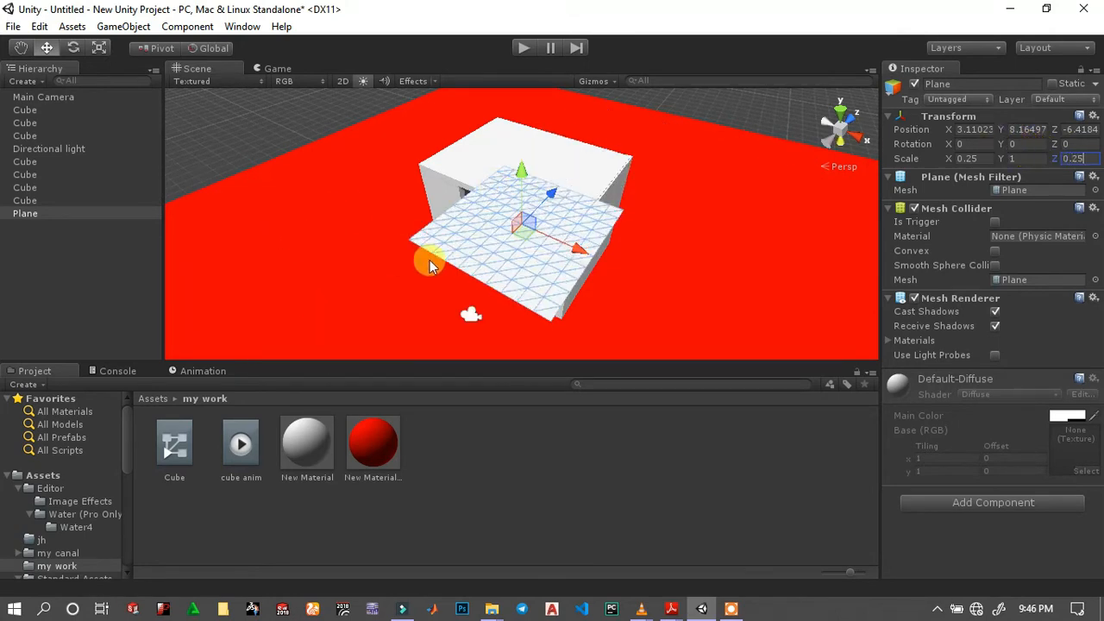
# Move the plane through the door opening into the room, to about X -0.65, Y 0.86, Z -0.53.
pyautogui.keyDown('alt'); pyautogui.moveTo(431, 256); pyautogui.dragTo(528, 218); pyautogui.keyUp('alt')
pyautogui.moveTo(532, 166); pyautogui.dragTo(510, 259)
pyautogui.moveTo(507, 275); pyautogui.dragTo(500, 300)
pyautogui.moveTo(499, 299); pyautogui.dragTo(418, 257, button='middle')
pyautogui.keyDown('alt'); pyautogui.moveTo(418, 257); pyautogui.dragTo(448, 138); pyautogui.keyUp('alt')
pyautogui.keyDown('alt'); pyautogui.moveTo(377, 247); pyautogui.dragTo(520, 167); pyautogui.keyUp('alt')
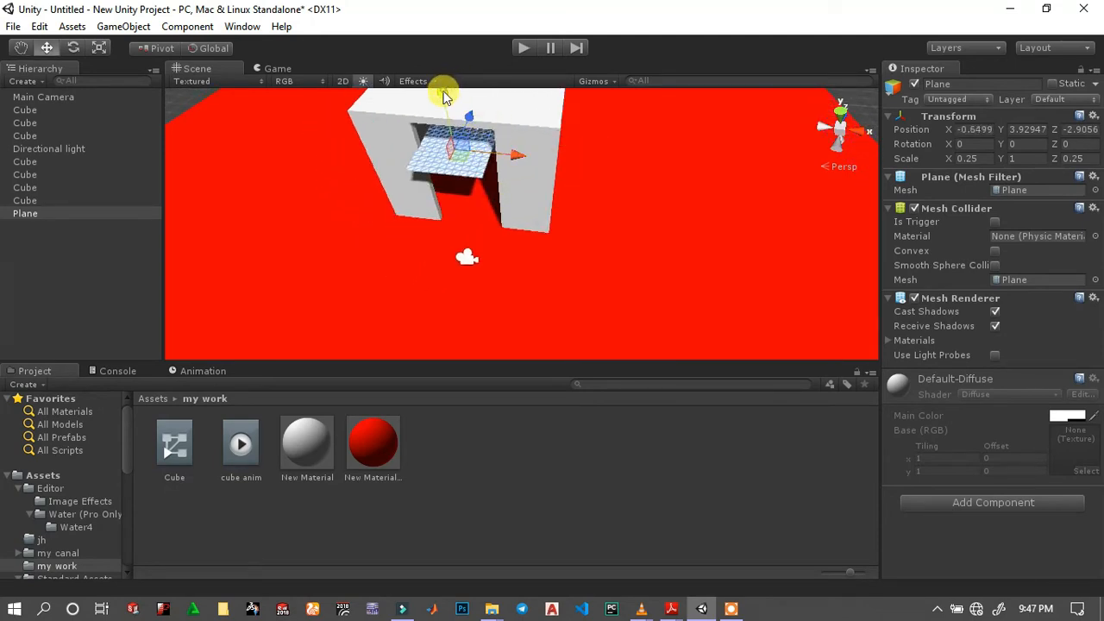
pyautogui.moveTo(444, 97); pyautogui.dragTo(616, 239)
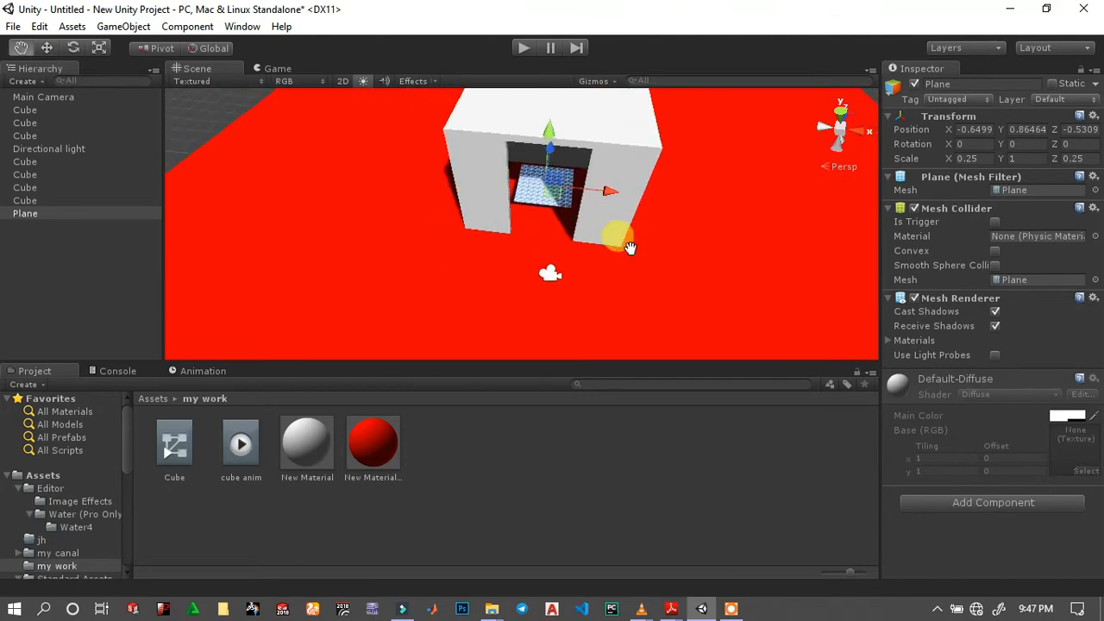
# Enlarge the plane inside the room to a scale of 0.5 in X and 0.5 in Z.
pyautogui.click(973, 159)
pyautogui.write('0')
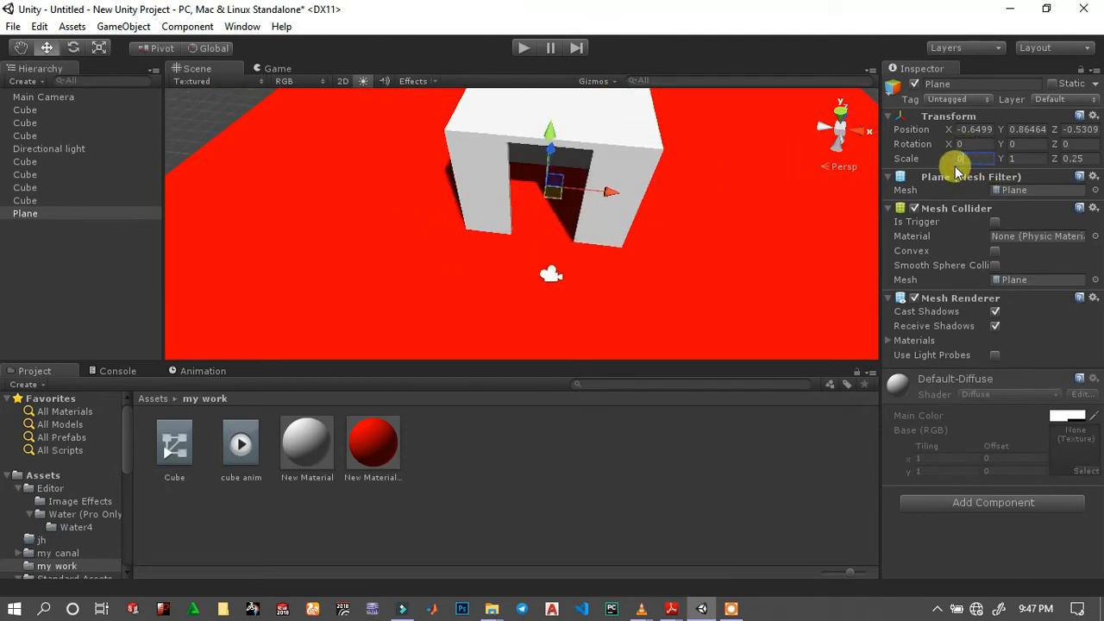
pyautogui.write('.5')
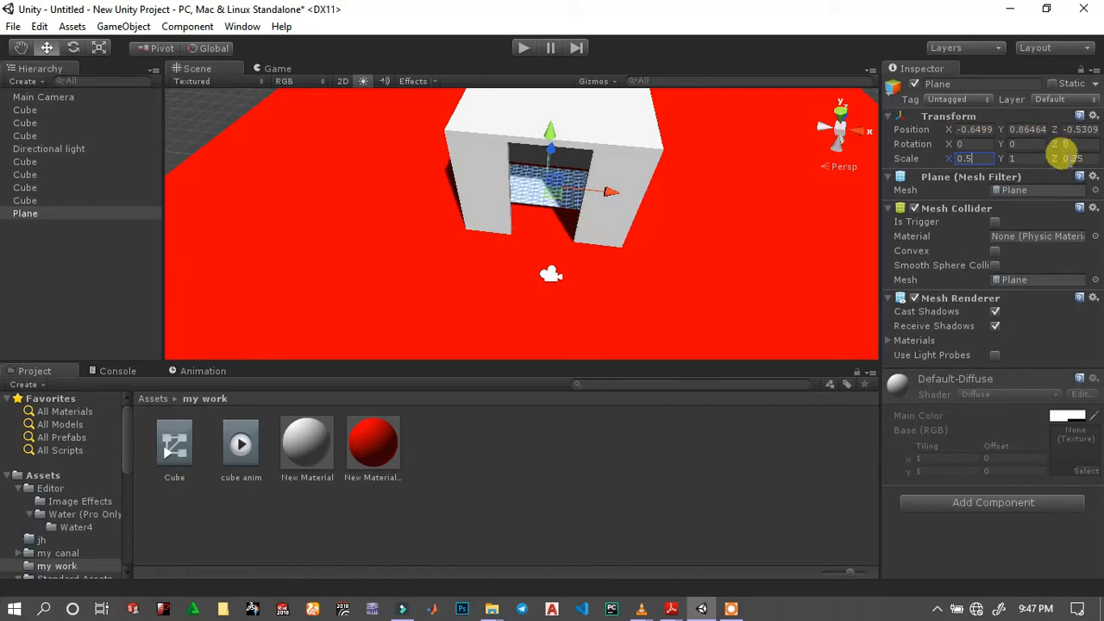
pyautogui.click(1077, 159)
pyautogui.write('0.5')
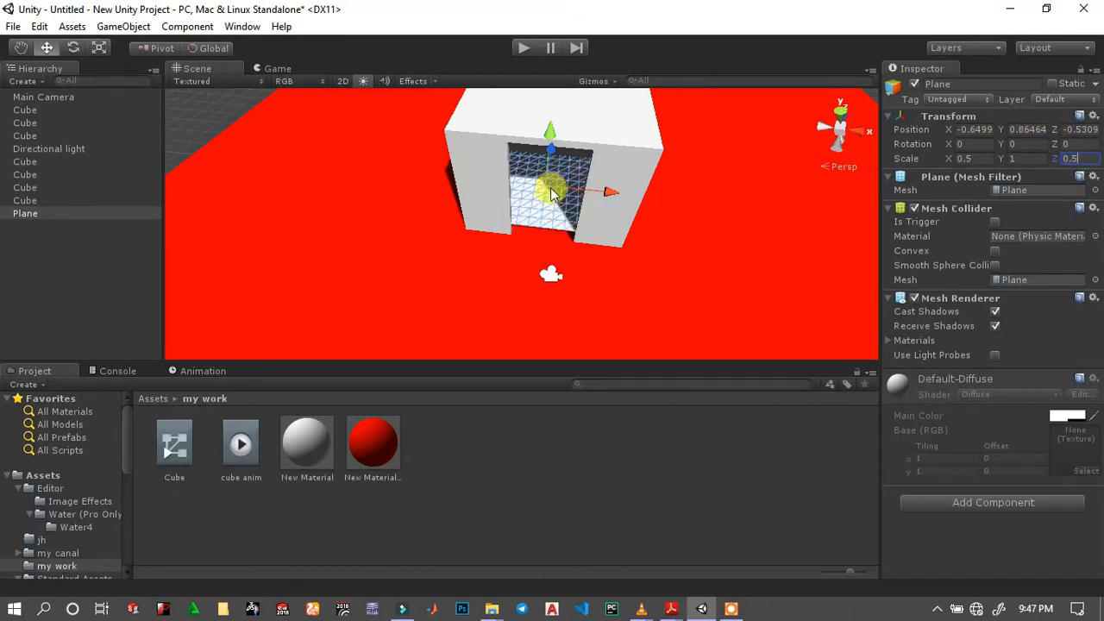
# Center the plane between the room's walls at about X -0.55, Z -0.73.
pyautogui.scroll(8, 552, 193)
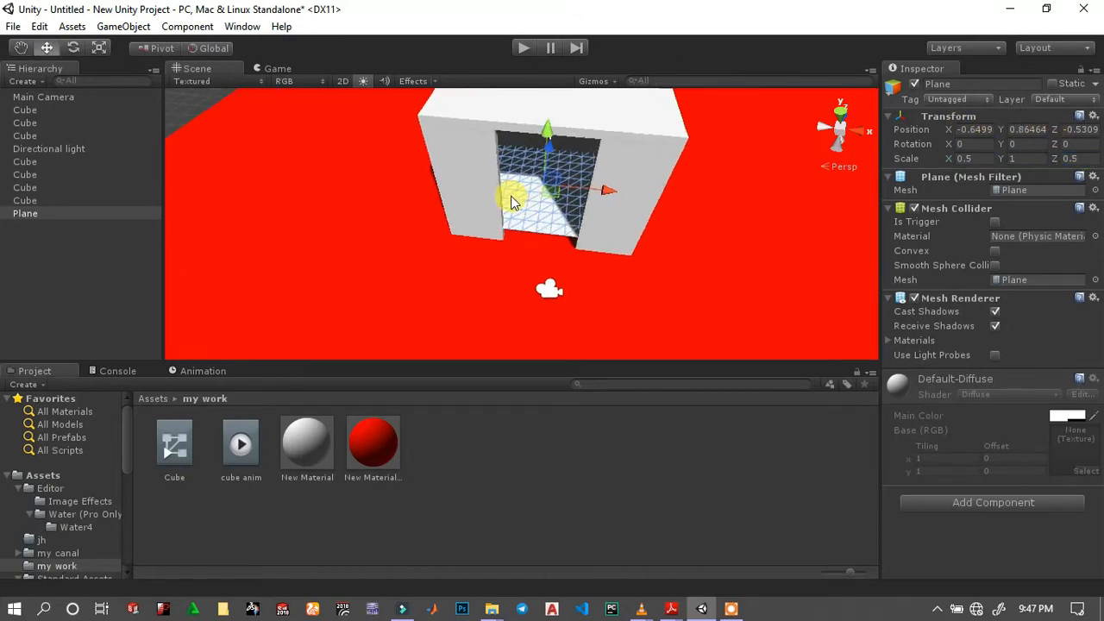
pyautogui.scroll(8, 537, 181)
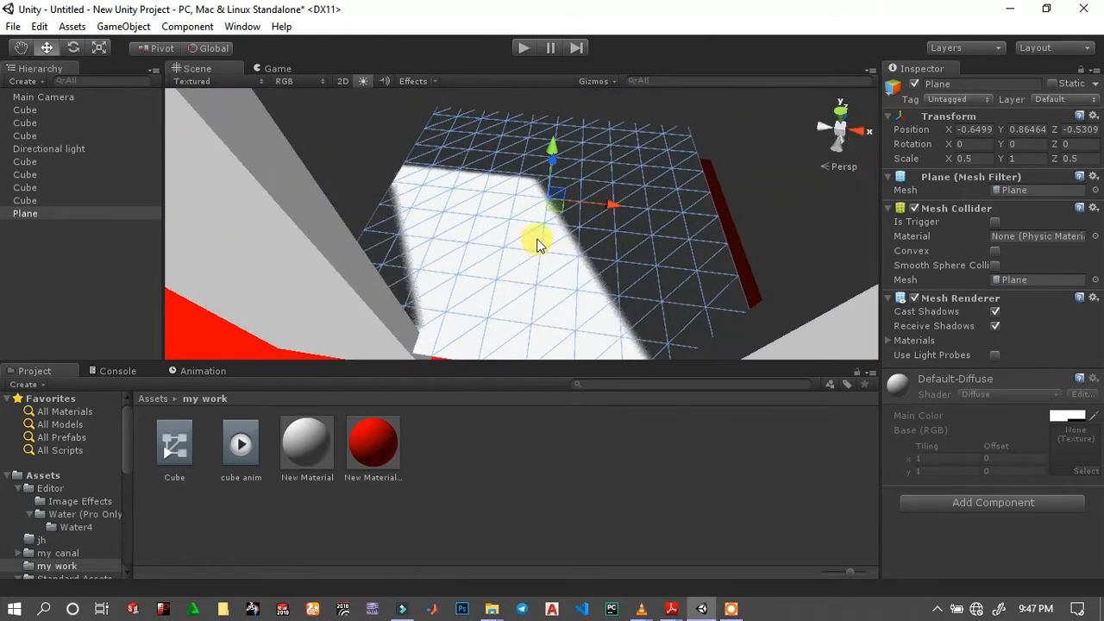
pyautogui.scroll(-5, 561, 208)
pyautogui.moveTo(561, 208); pyautogui.dragTo(519, 271, button='middle')
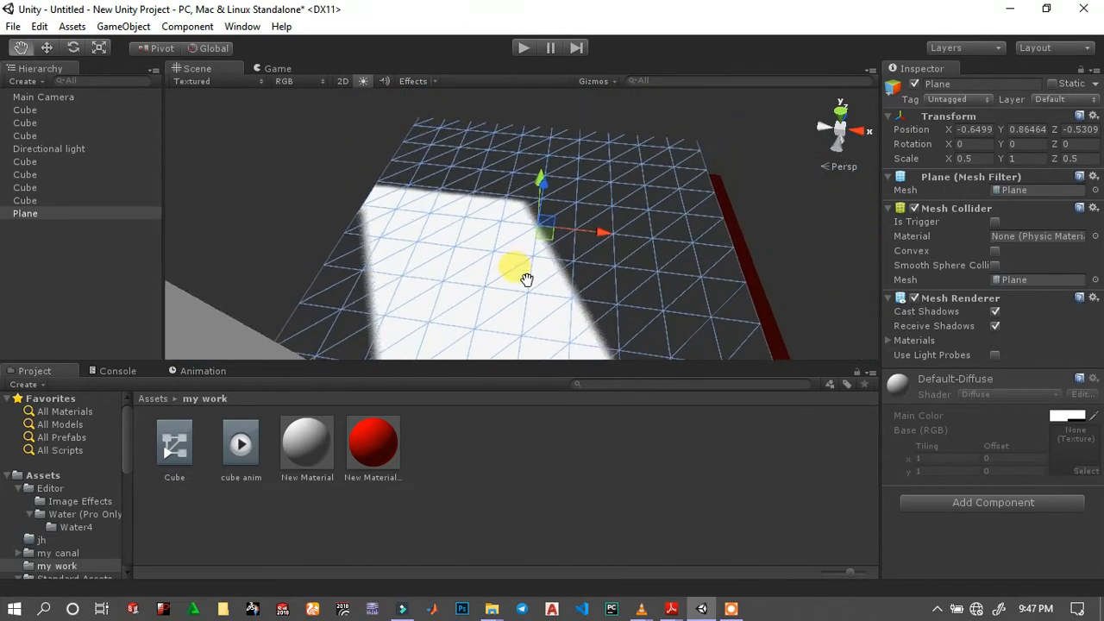
pyautogui.scroll(-2, 534, 257)
pyautogui.moveTo(603, 225); pyautogui.dragTo(532, 182)
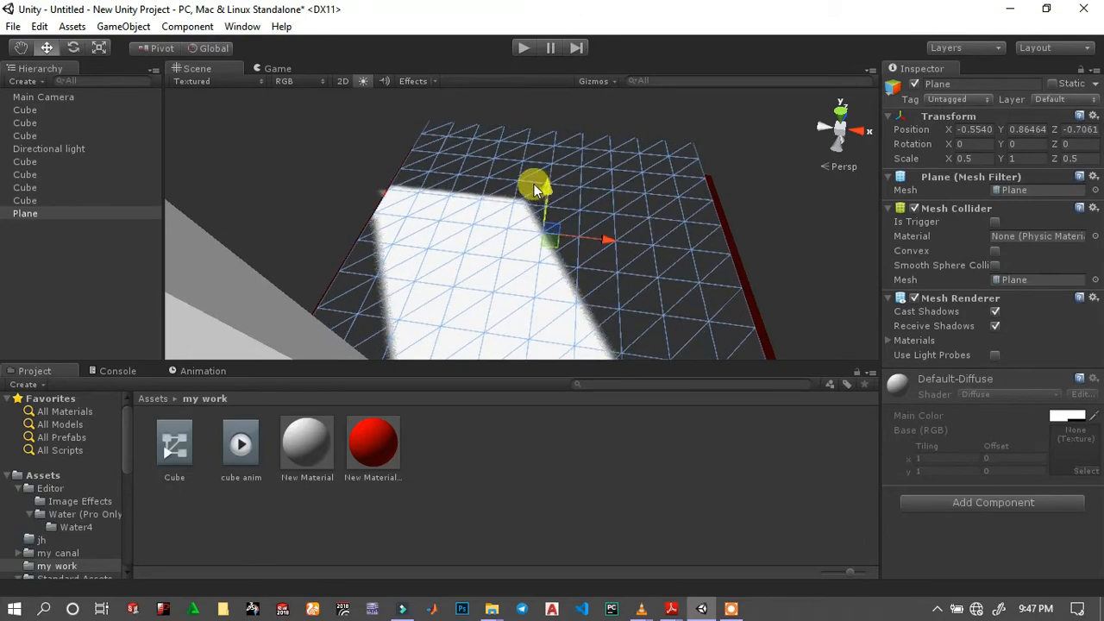
pyautogui.moveTo(532, 182); pyautogui.dragTo(591, 208, button='middle')
pyautogui.moveTo(584, 202); pyautogui.dragTo(587, 205)
pyautogui.scroll(-2, 556, 185)
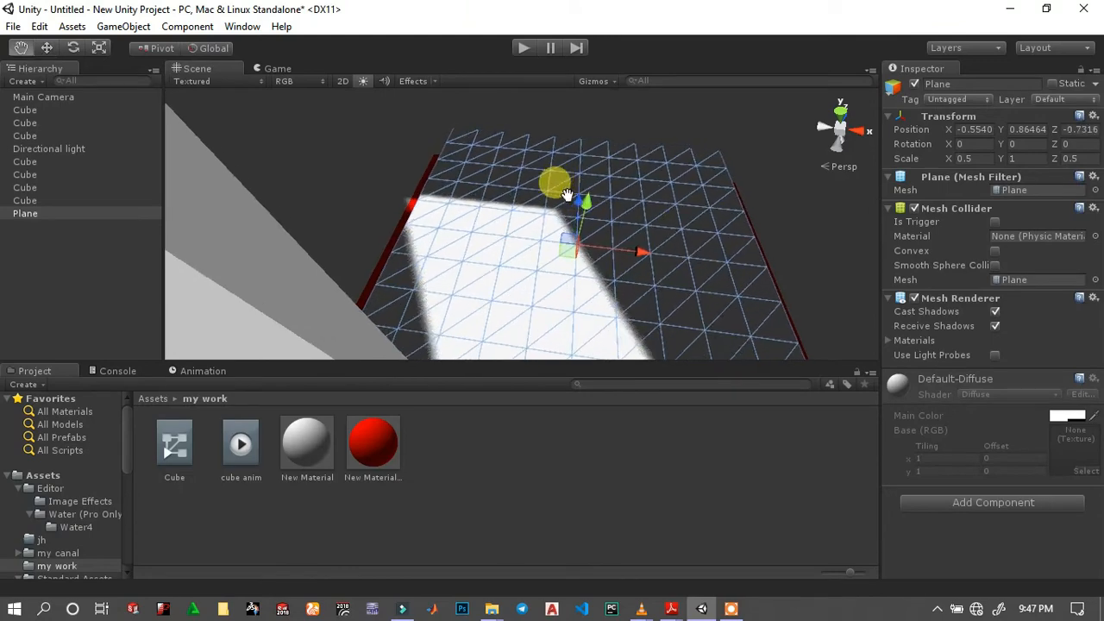
pyautogui.moveTo(558, 210); pyautogui.dragTo(560, 237, button='middle')
pyautogui.scroll(6, 569, 216)
pyautogui.moveTo(571, 211); pyautogui.dragTo(649, 248, button='right')
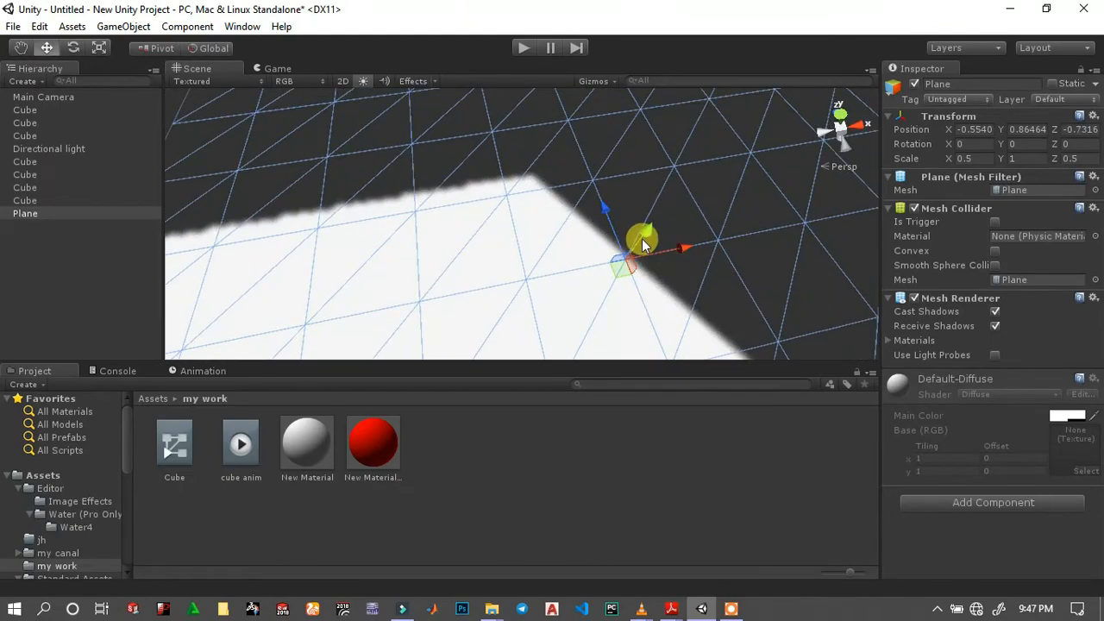
# Lower the plane to about Y 0.17 and widen it to a scale of 0.7 in X.
pyautogui.moveTo(642, 239); pyautogui.dragTo(631, 274)
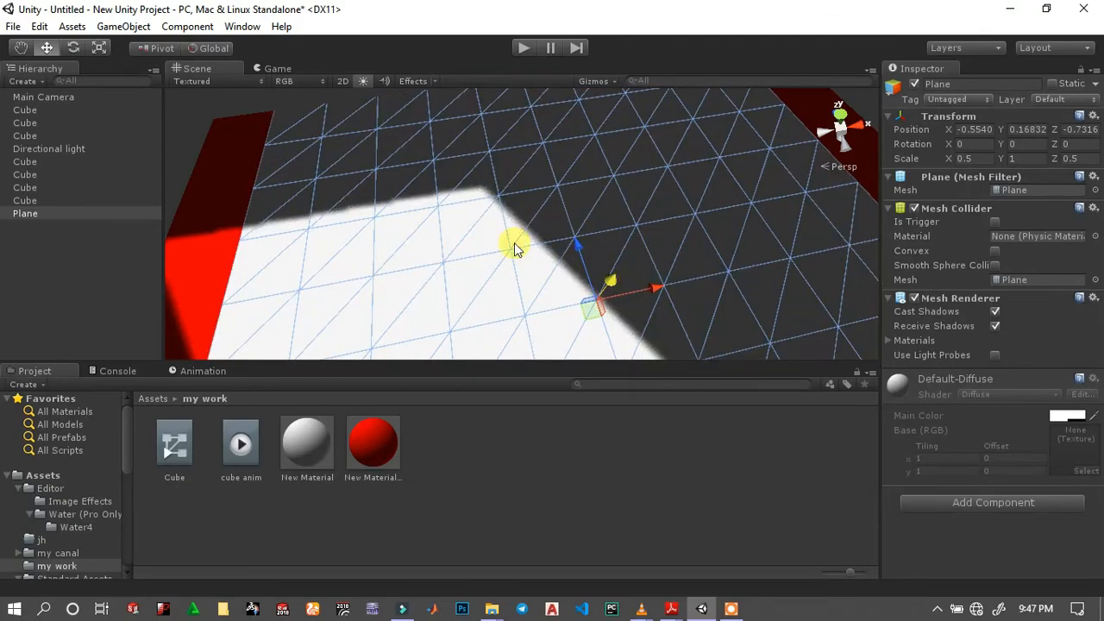
pyautogui.moveTo(515, 245); pyautogui.dragTo(224, 266, button='middle')
pyautogui.keyDown('alt'); pyautogui.moveTo(653, 177); pyautogui.dragTo(607, 171); pyautogui.keyUp('alt')
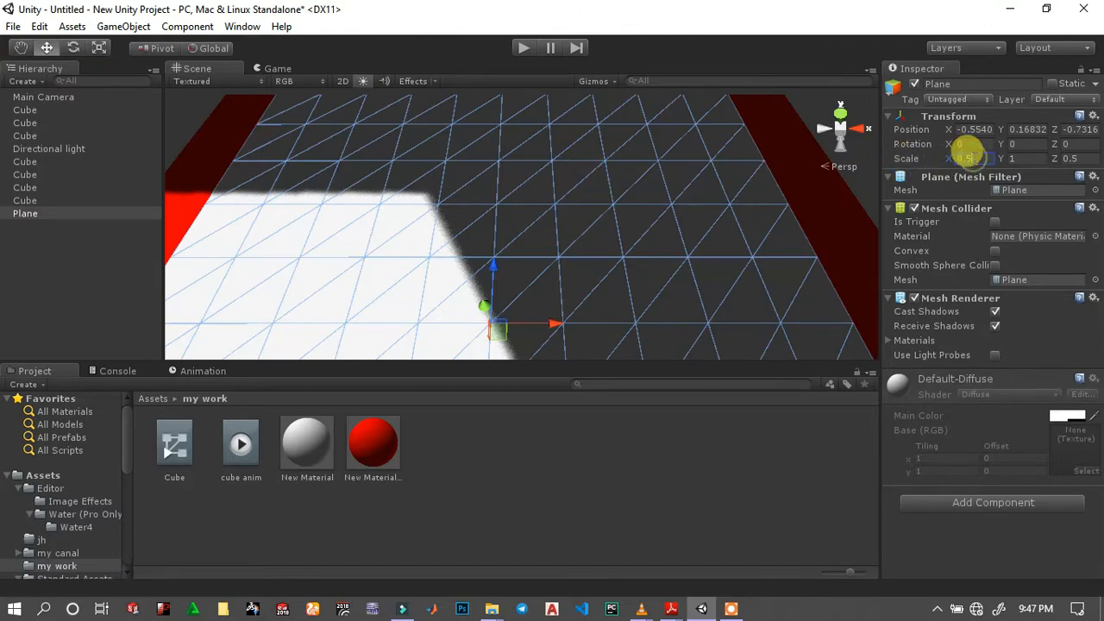
pyautogui.write('0')
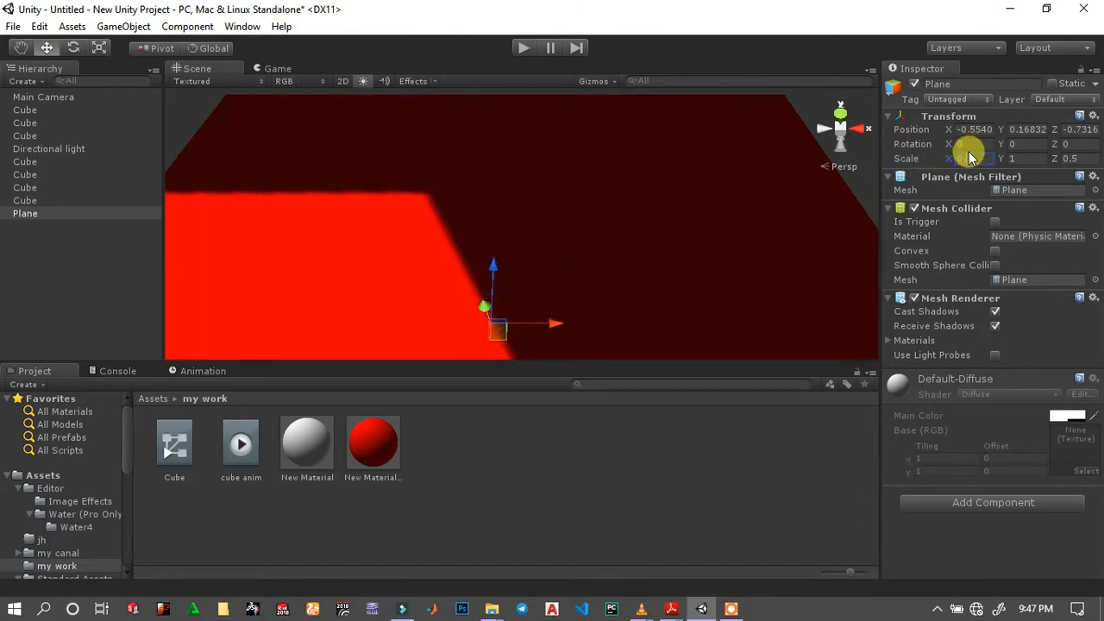
pyautogui.write('.7')
pyautogui.scroll(-8, 532, 225)
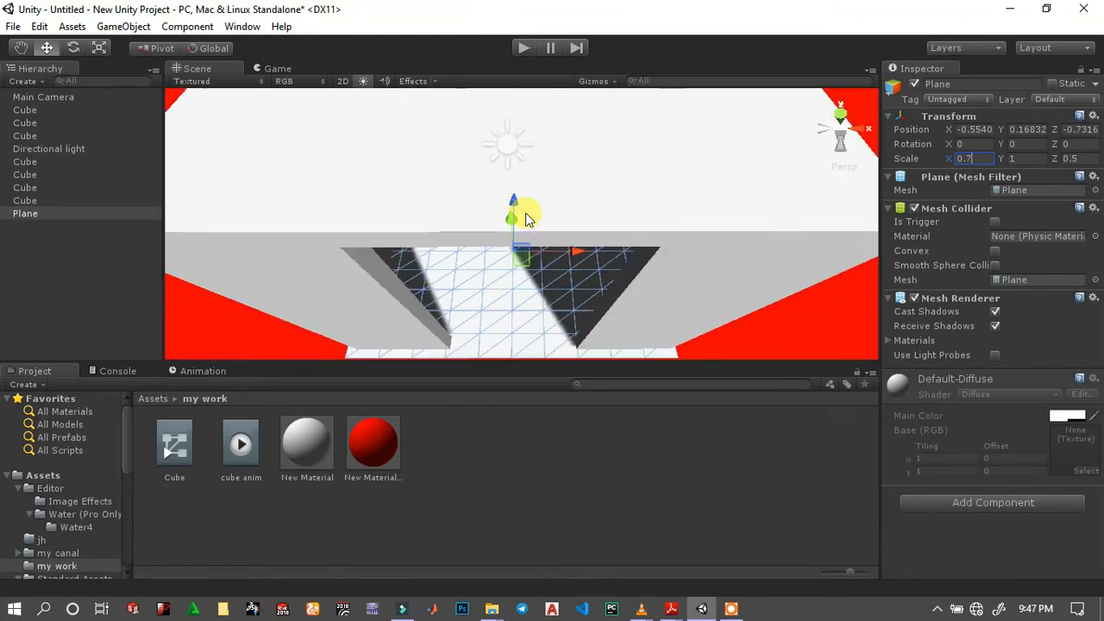
pyautogui.scroll(-6, 520, 213)
pyautogui.moveTo(502, 205); pyautogui.dragTo(477, 167, button='middle')
# Set the plane's Z scale to 0.4 and move it toward the back wall to about Z -0.14.
pyautogui.click(1082, 161)
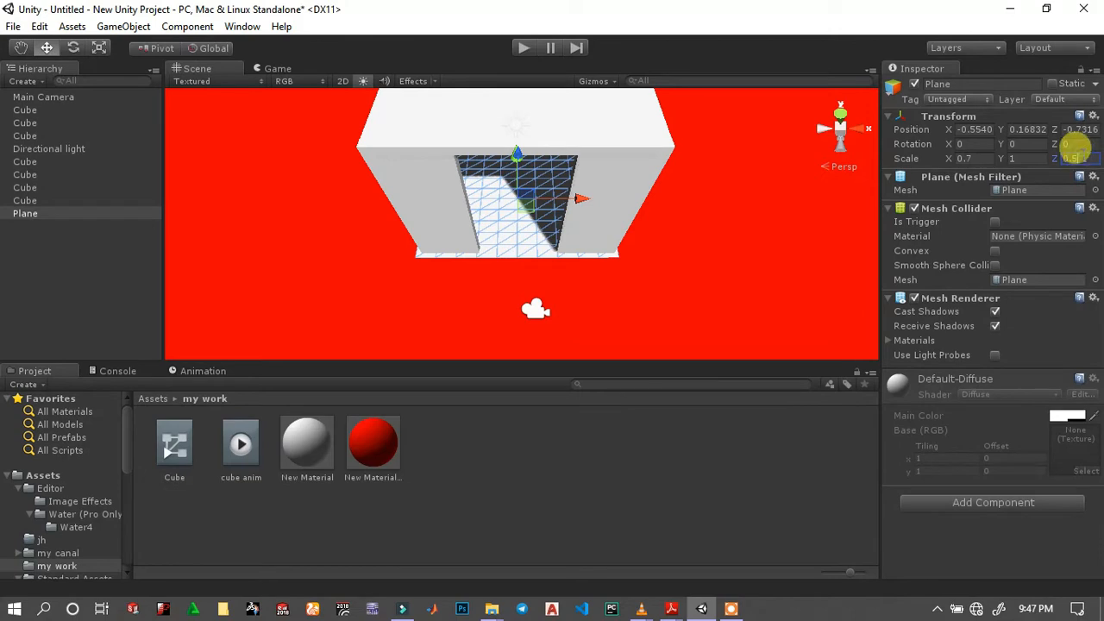
pyautogui.press('BackSpace')
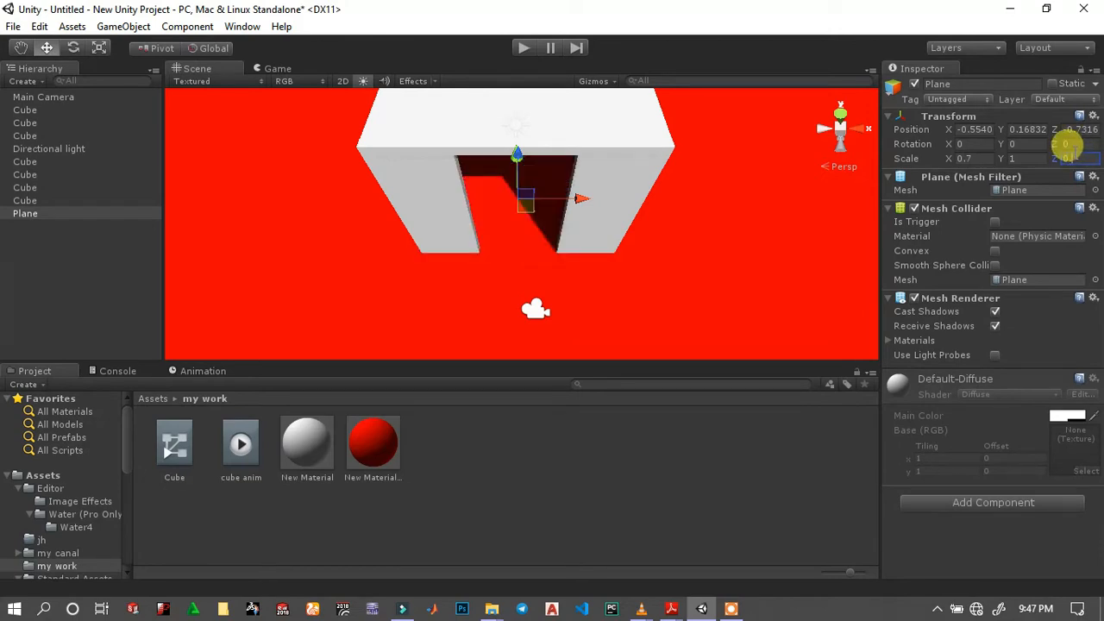
pyautogui.write('4')
pyautogui.scroll(-4, 585, 230)
pyautogui.moveTo(556, 220); pyautogui.dragTo(540, 408, button='middle')
pyautogui.moveTo(557, 291); pyautogui.dragTo(599, 380, button='right')
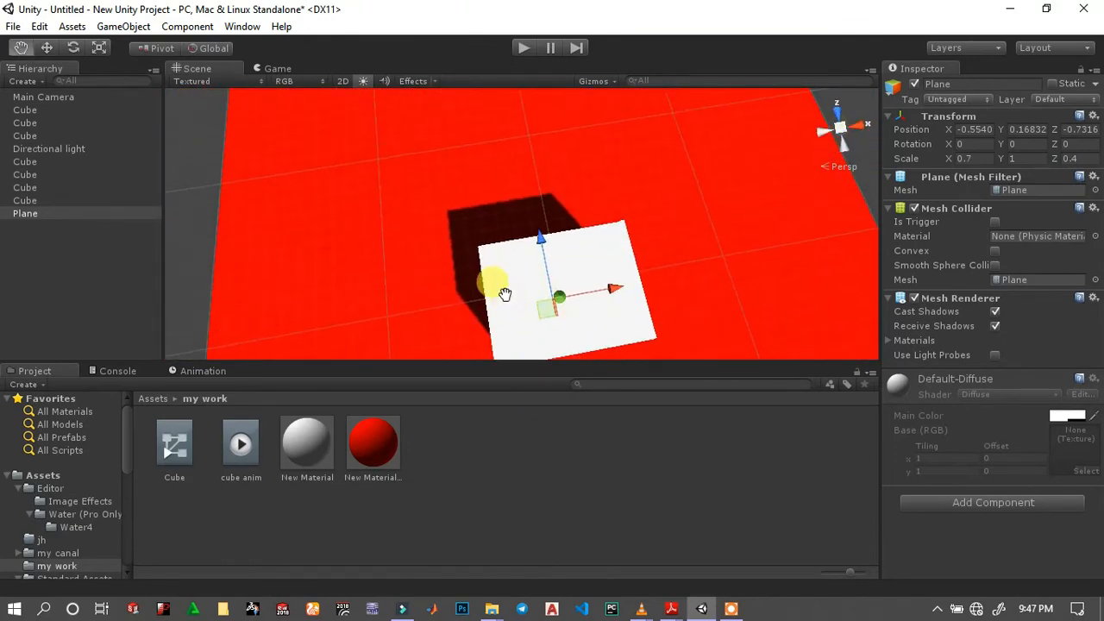
pyautogui.moveTo(492, 283); pyautogui.dragTo(645, 345, button='middle')
pyautogui.moveTo(641, 284); pyautogui.dragTo(667, 335, button='right')
pyautogui.moveTo(667, 335); pyautogui.dragTo(488, 101, button='middle')
pyautogui.moveTo(531, 218)
pyautogui.keyDown('alt'); pyautogui.mouseDown()
pyautogui.moveTo(515, 161)
pyautogui.moveTo(540, 227)
pyautogui.mouseUp(); pyautogui.keyUp('alt')
pyautogui.moveTo(535, 195); pyautogui.dragTo(616, 288, button='middle')
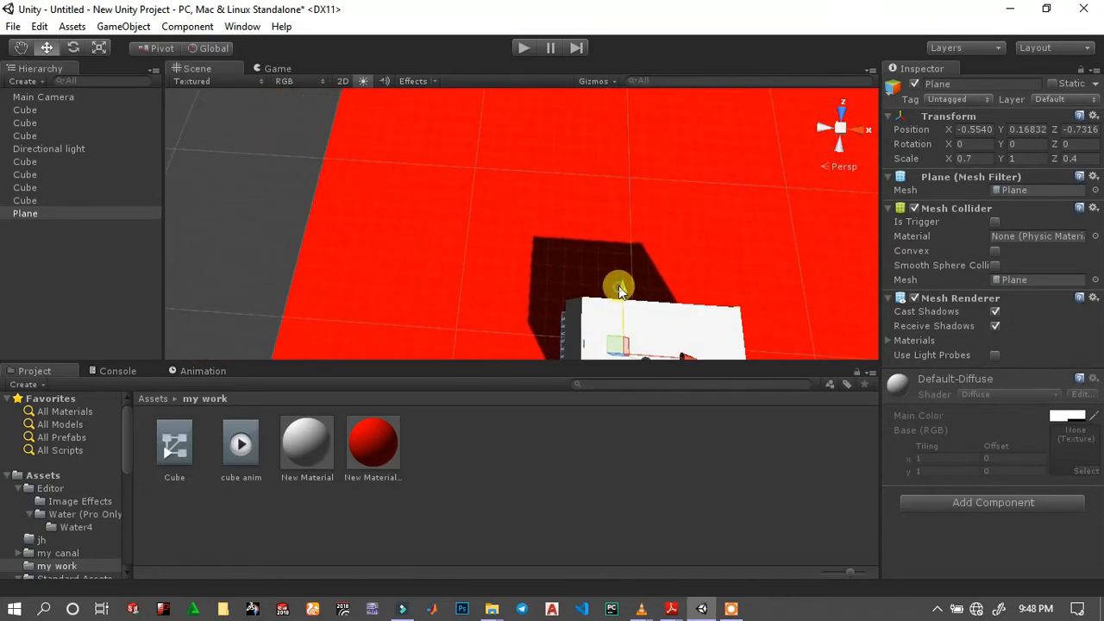
pyautogui.moveTo(618, 285); pyautogui.dragTo(618, 276)
# Set the plane's Z scale to 0.5 and move it toward the door opening to about Z -0.53.
pyautogui.moveTo(613, 295); pyautogui.dragTo(561, 112, button='middle')
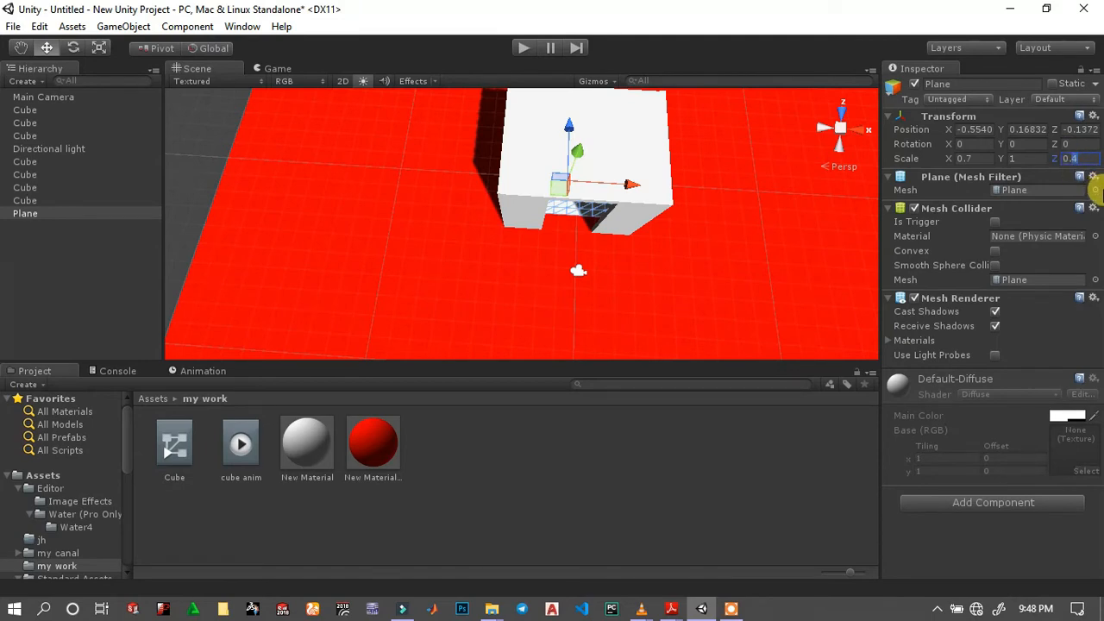
pyautogui.write('0.')
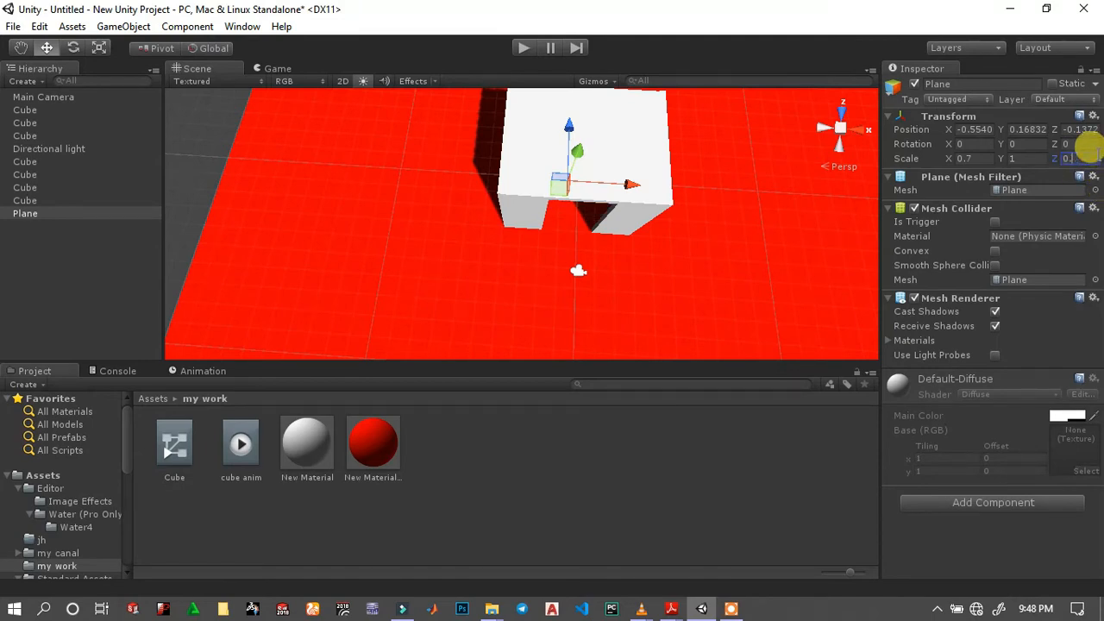
pyautogui.write('5')
pyautogui.moveTo(670, 215); pyautogui.dragTo(713, 366, button='middle')
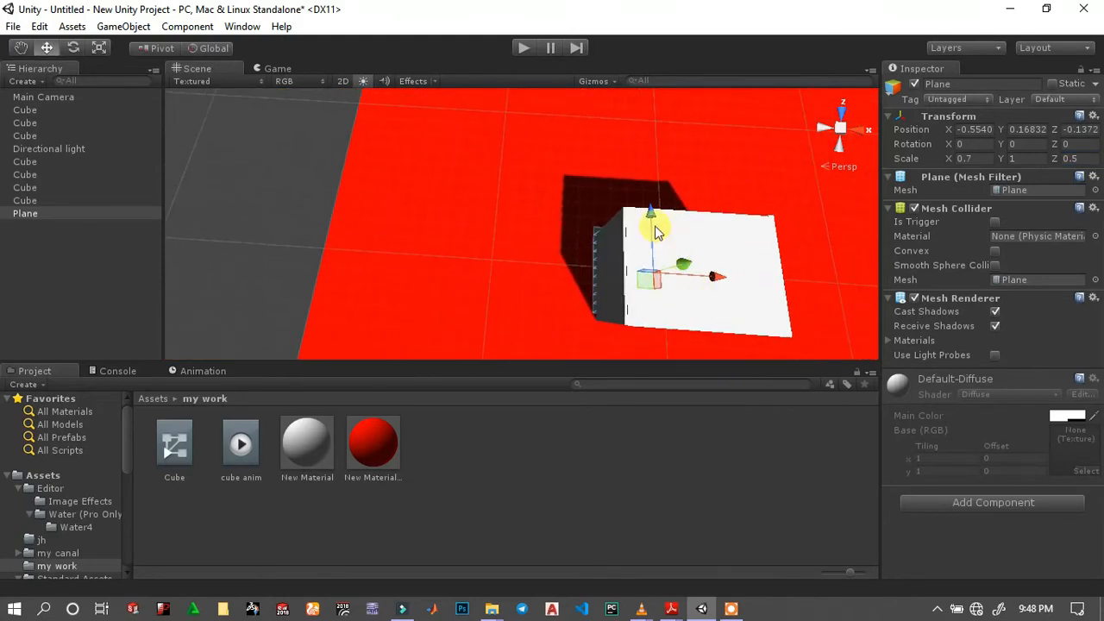
pyautogui.moveTo(648, 215); pyautogui.dragTo(655, 222)
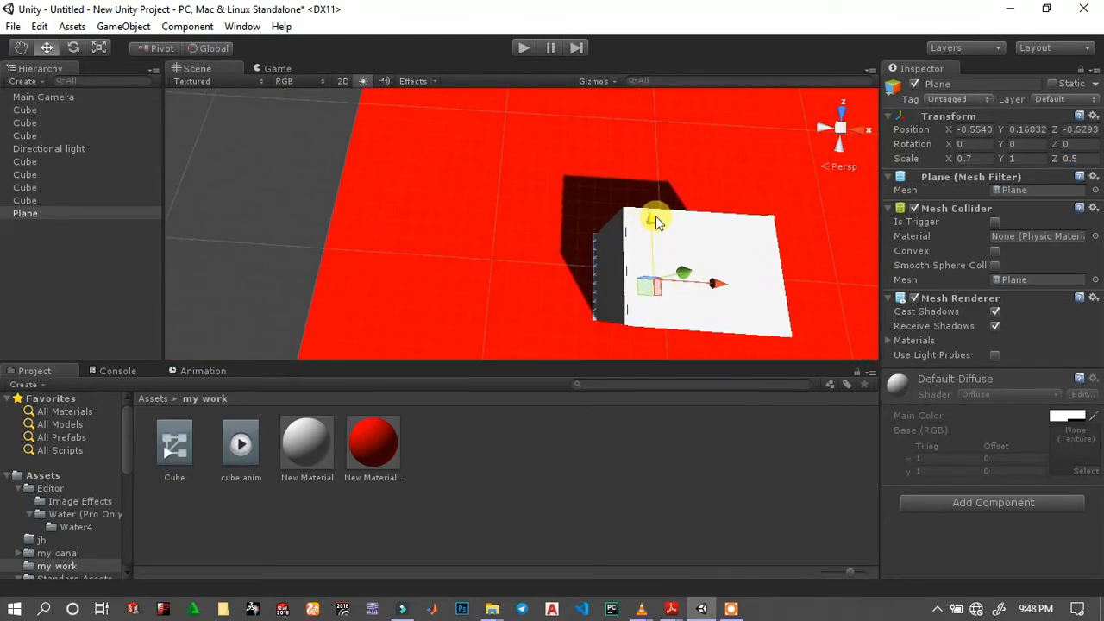
# Narrow the plane to a scale of 0.6 in X and examine its fit against the side walls through the door opening.
pyautogui.moveTo(653, 227); pyautogui.dragTo(556, 154, button='middle')
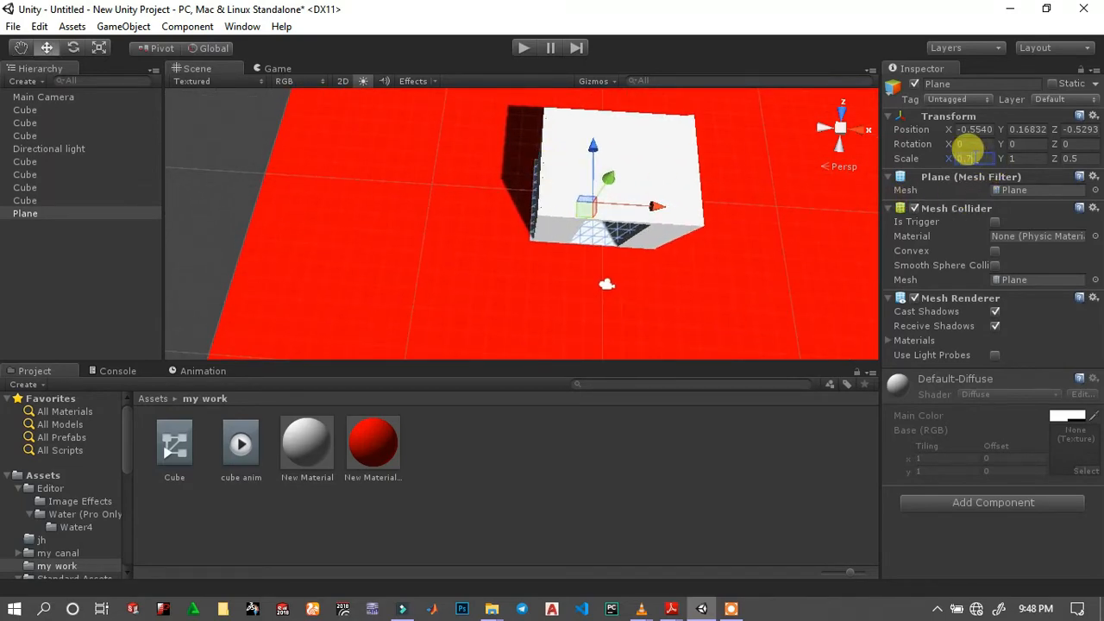
pyautogui.press('BackSpace')
pyautogui.write('6')
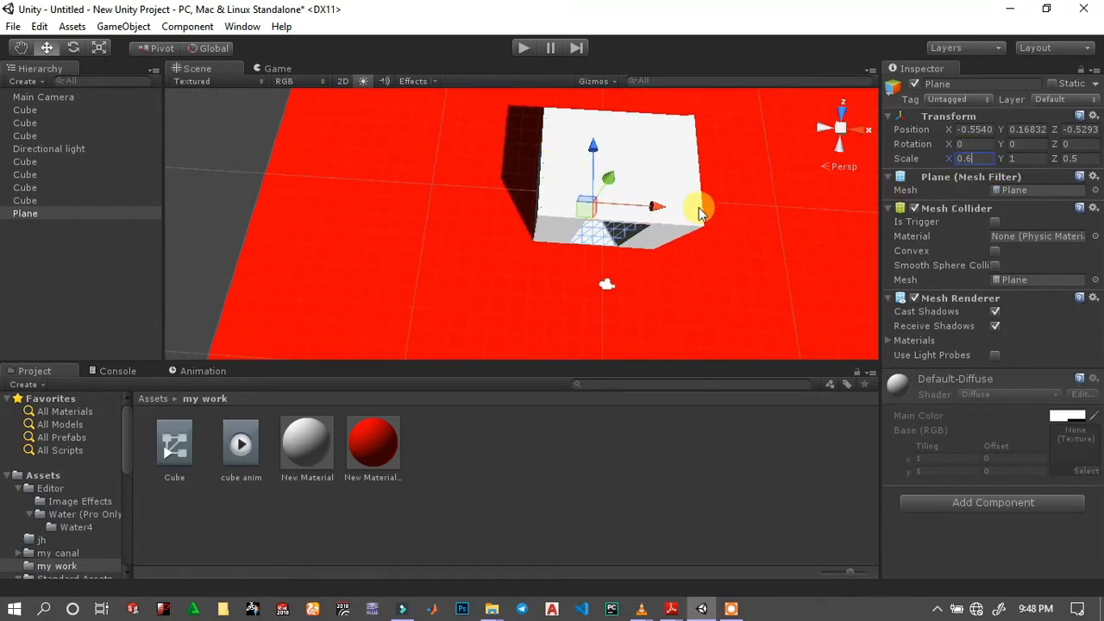
pyautogui.moveTo(703, 209); pyautogui.dragTo(543, 289, button='middle')
pyautogui.scroll(10, 592, 186)
pyautogui.scroll(3, 590, 193)
pyautogui.scroll(3, 547, 232)
pyautogui.scroll(-5, 548, 235)
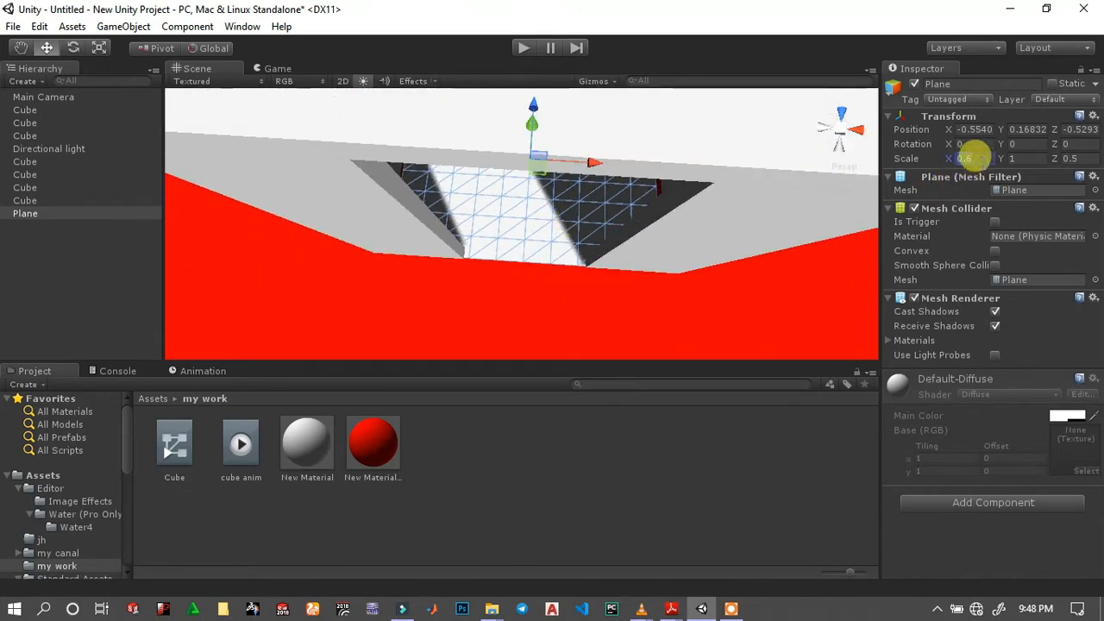
# Set the plane's X scale to 0.7 and center it between the side walls at about X -0.52.
pyautogui.write('0.')
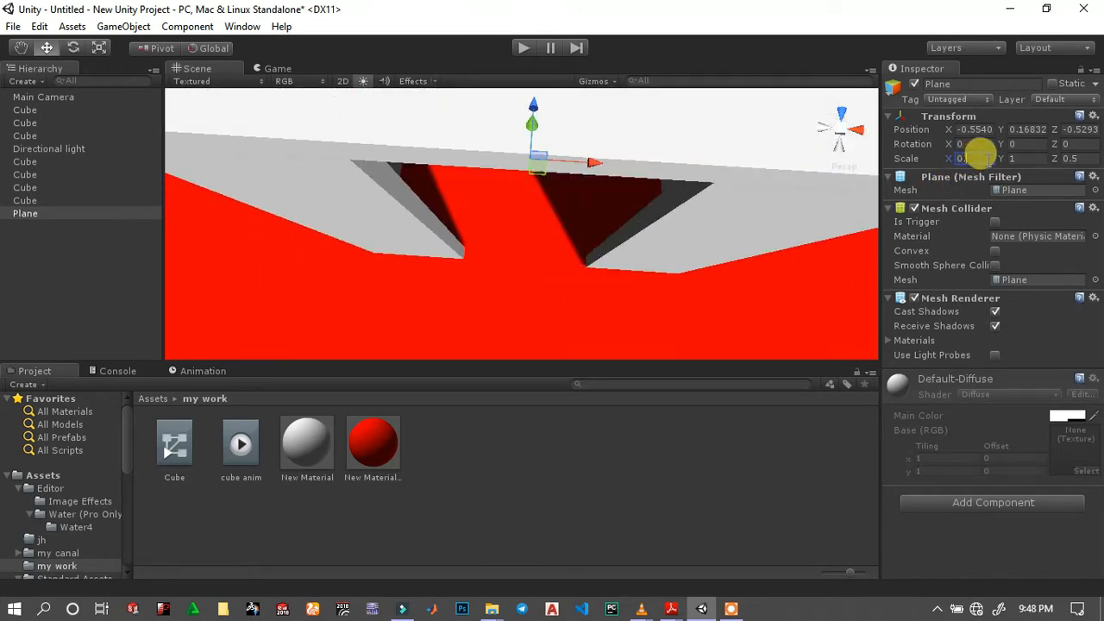
pyautogui.write('7')
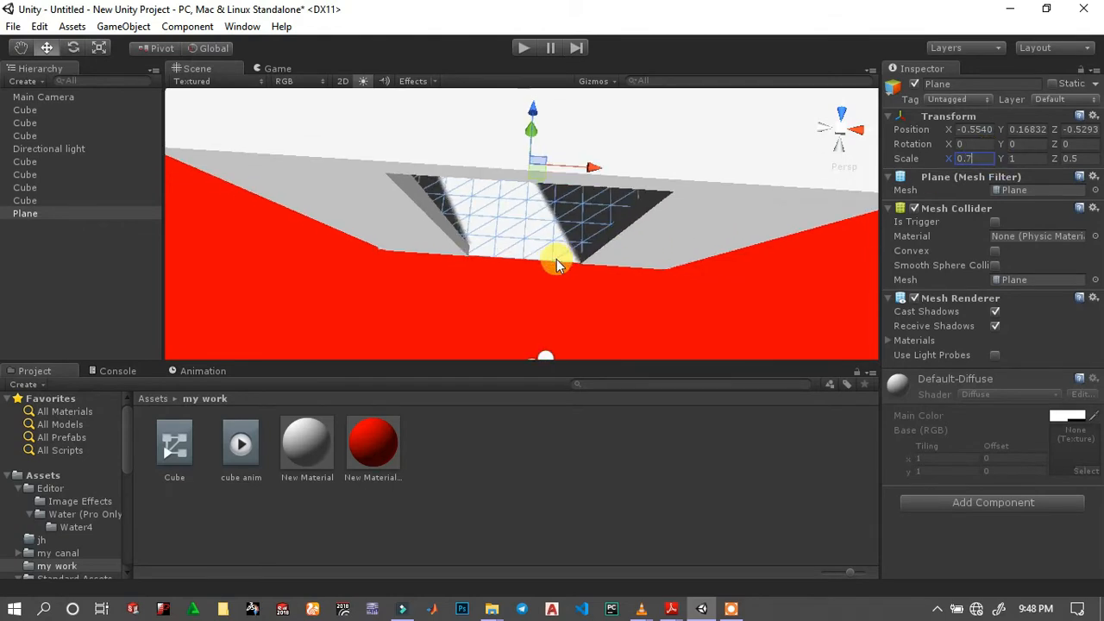
pyautogui.moveTo(554, 256); pyautogui.dragTo(677, 257, button='middle')
pyautogui.moveTo(687, 227); pyautogui.dragTo(695, 222)
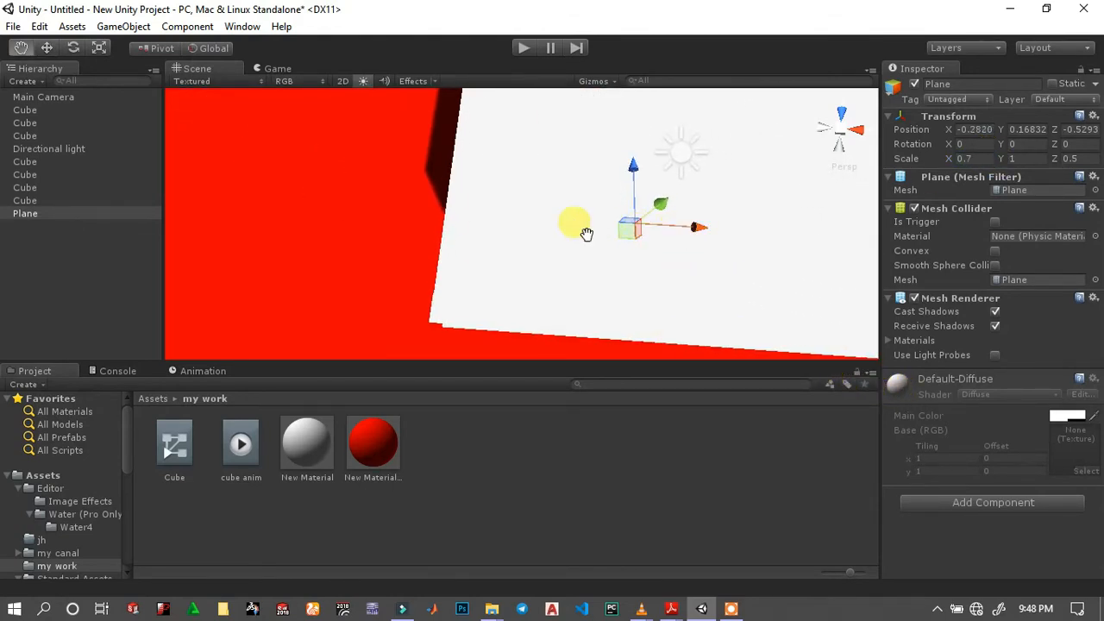
pyautogui.moveTo(574, 221); pyautogui.dragTo(254, 244, button='middle')
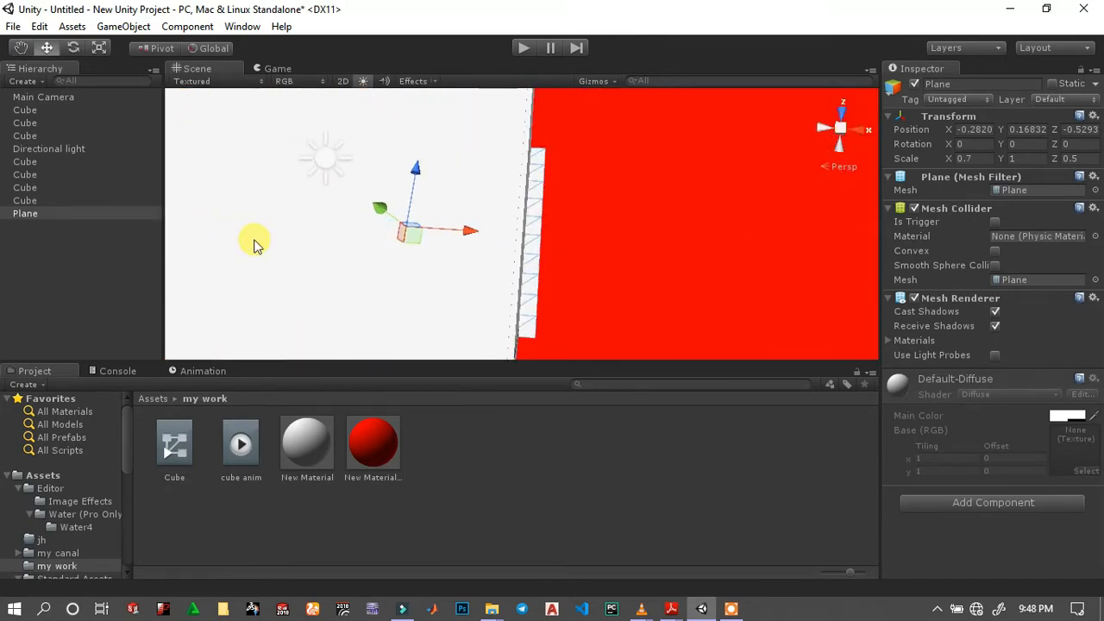
pyautogui.moveTo(466, 235); pyautogui.dragTo(459, 235)
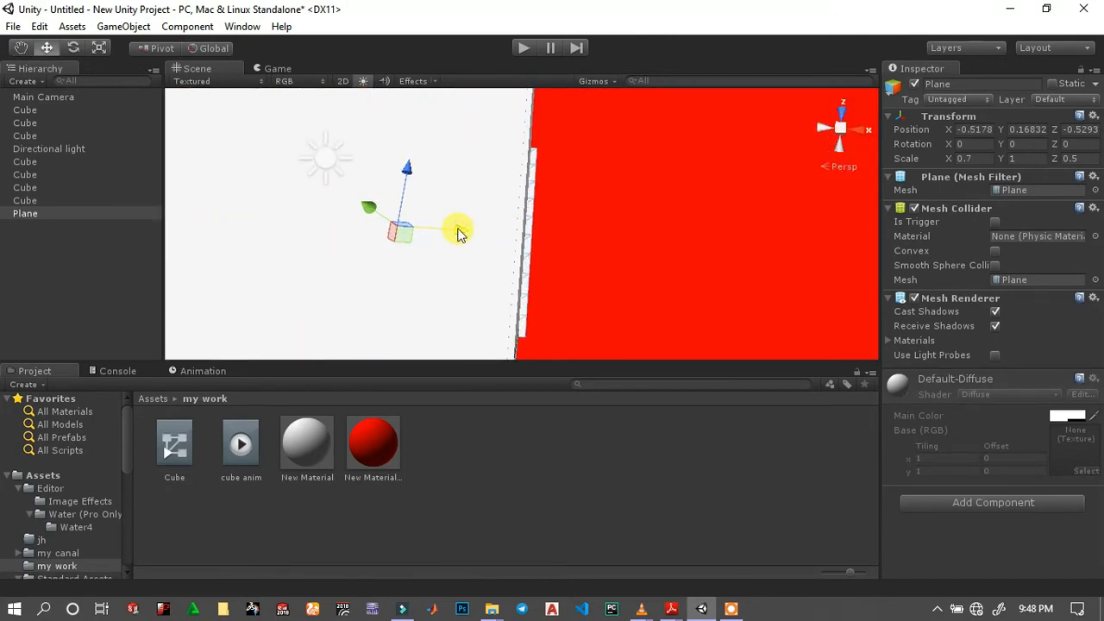
pyautogui.moveTo(400, 234); pyautogui.dragTo(763, 304, button='middle')
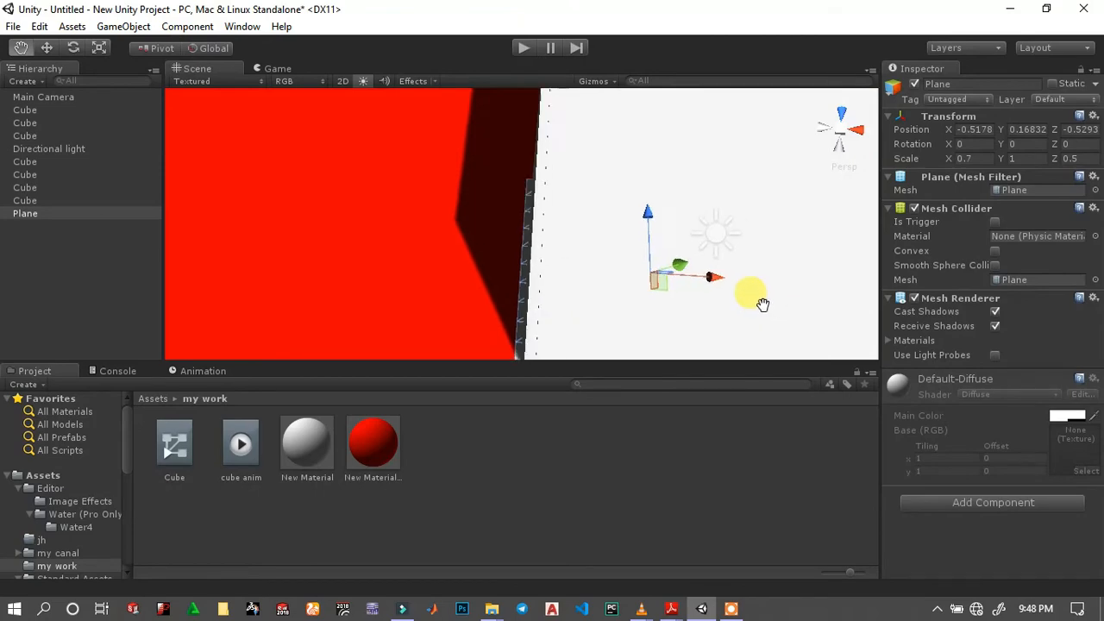
pyautogui.keyDown('alt'); pyautogui.moveTo(763, 305); pyautogui.dragTo(535, 233); pyautogui.keyUp('alt')
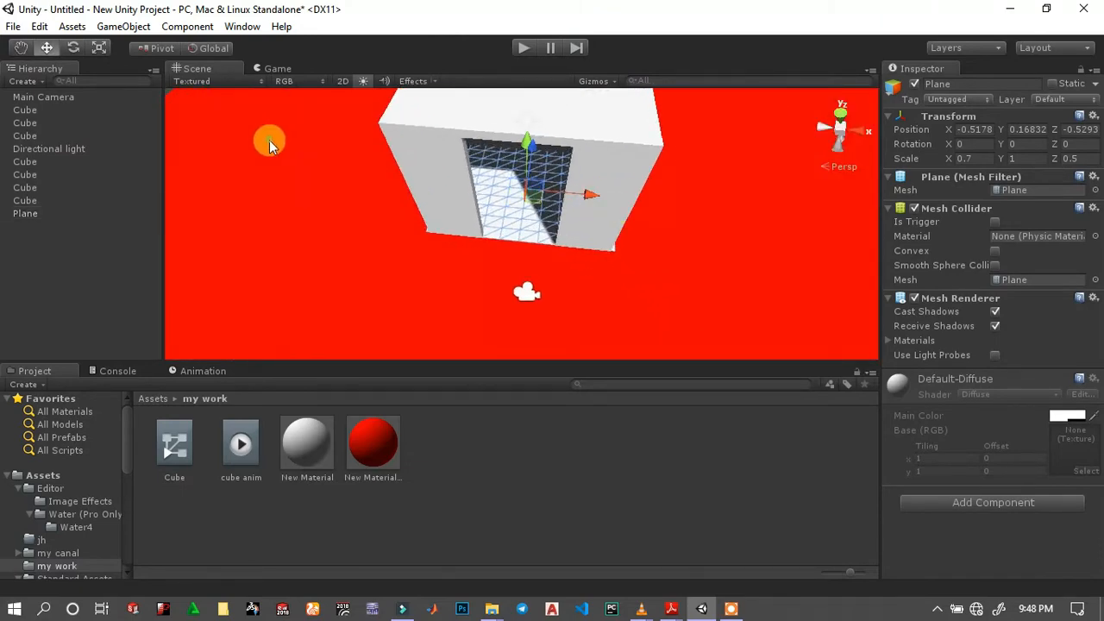
# Rename the cube forming the side wall at X -3.73 as well1.
pyautogui.click(269, 145)
pyautogui.keyDown('alt'); pyautogui.moveTo(483, 291); pyautogui.dragTo(509, 164); pyautogui.keyUp('alt')
pyautogui.click(26, 110)
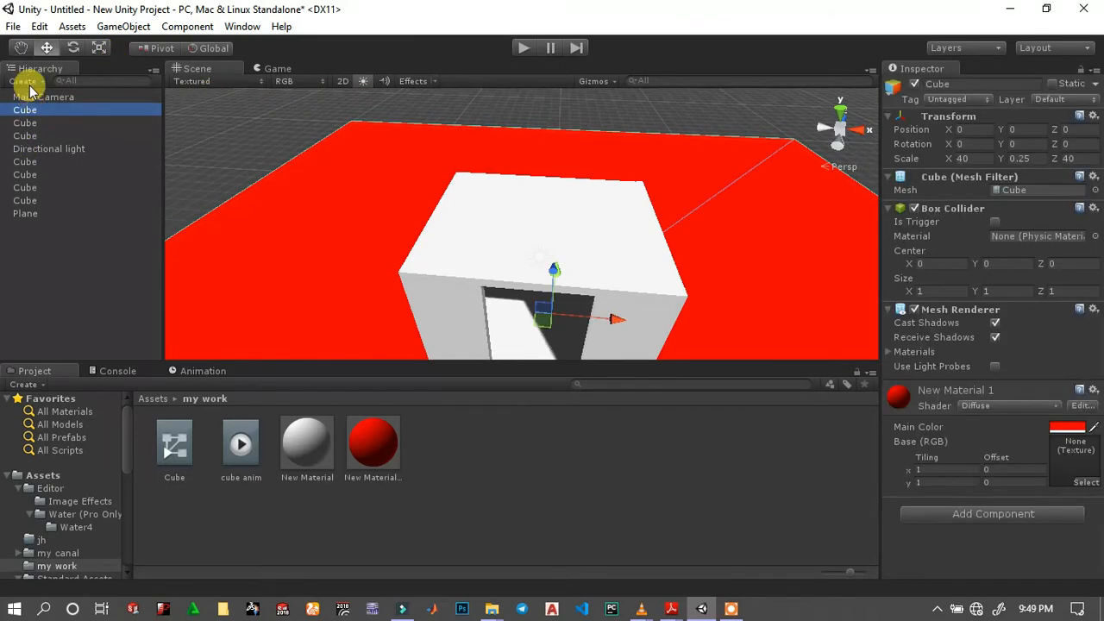
pyautogui.keyDown('alt'); pyautogui.moveTo(317, 324); pyautogui.dragTo(375, 349); pyautogui.keyUp('alt')
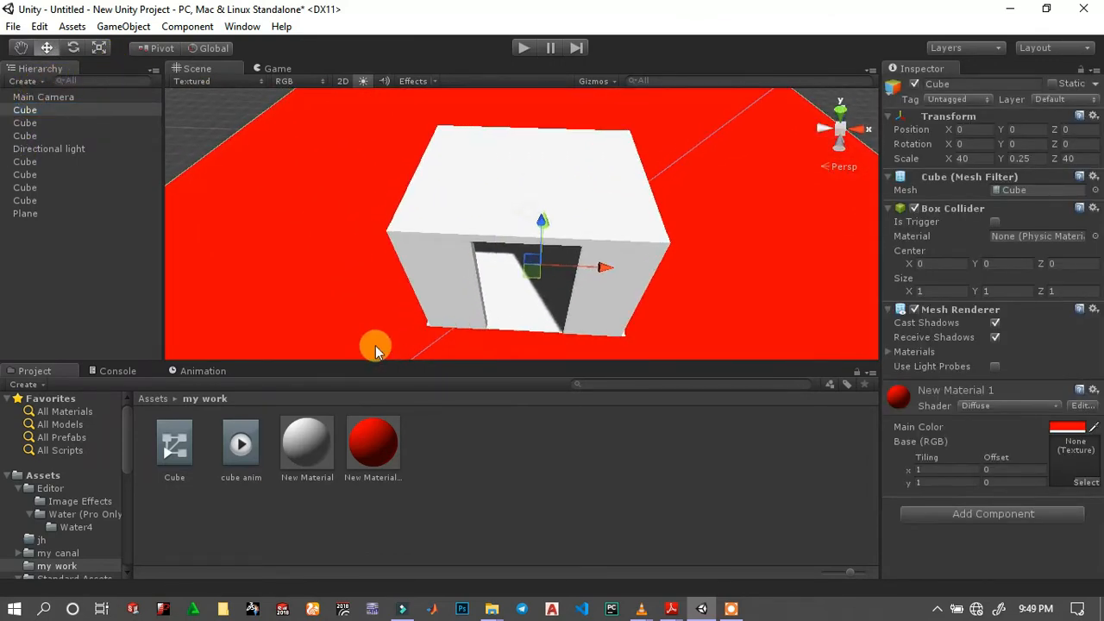
pyautogui.click(29, 124)
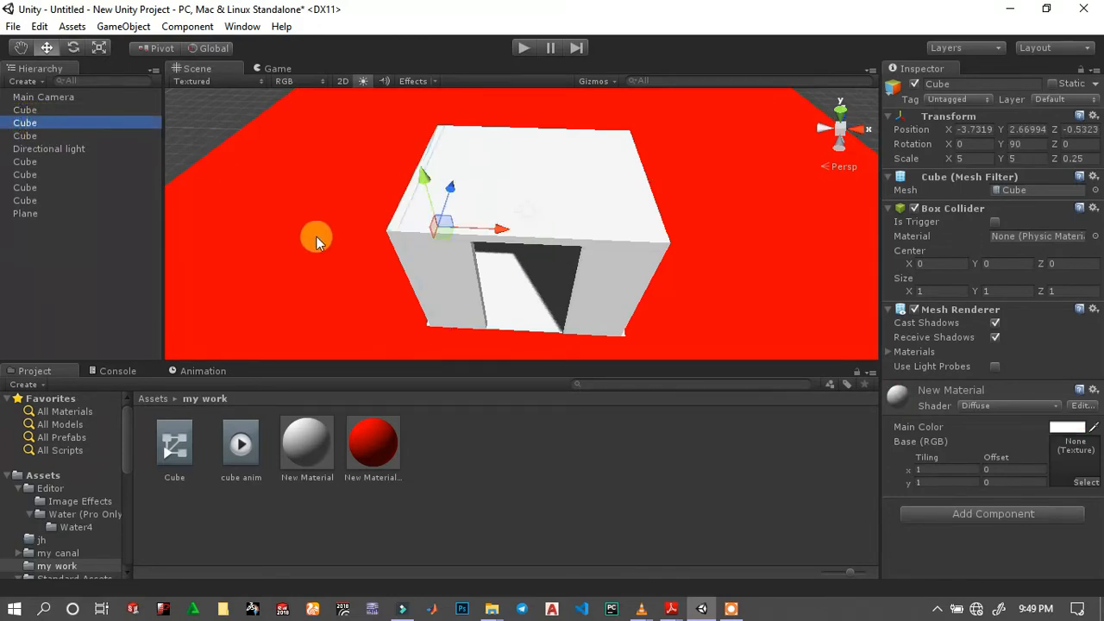
pyautogui.keyDown('alt'); pyautogui.moveTo(316, 243); pyautogui.dragTo(402, 248); pyautogui.keyUp('alt')
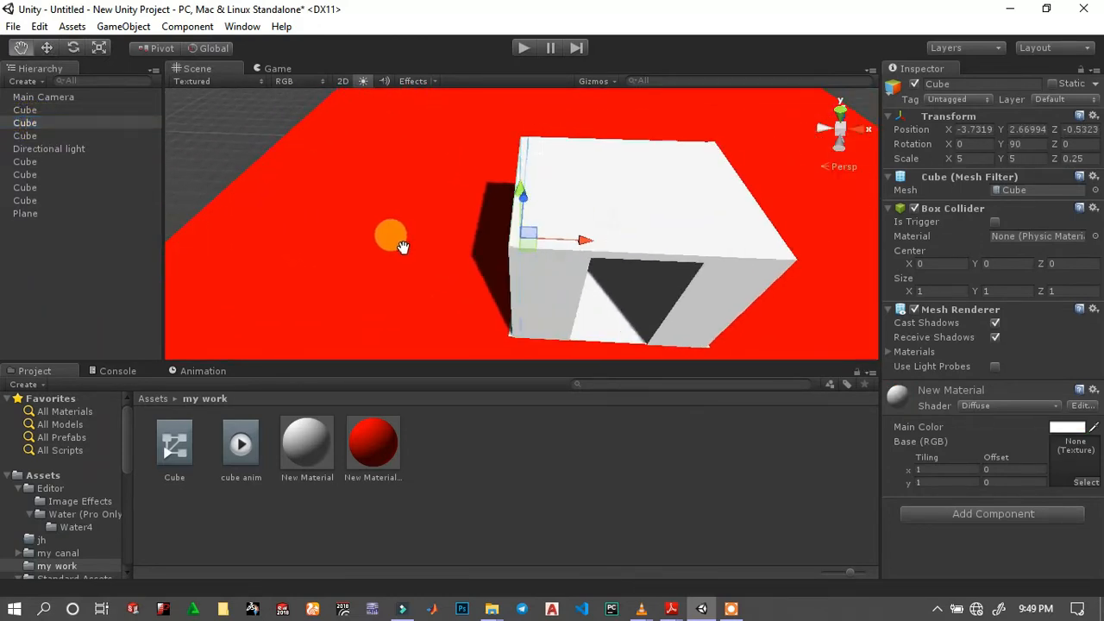
pyautogui.moveTo(393, 236); pyautogui.dragTo(456, 237, button='middle')
pyautogui.rightClick(43, 125)
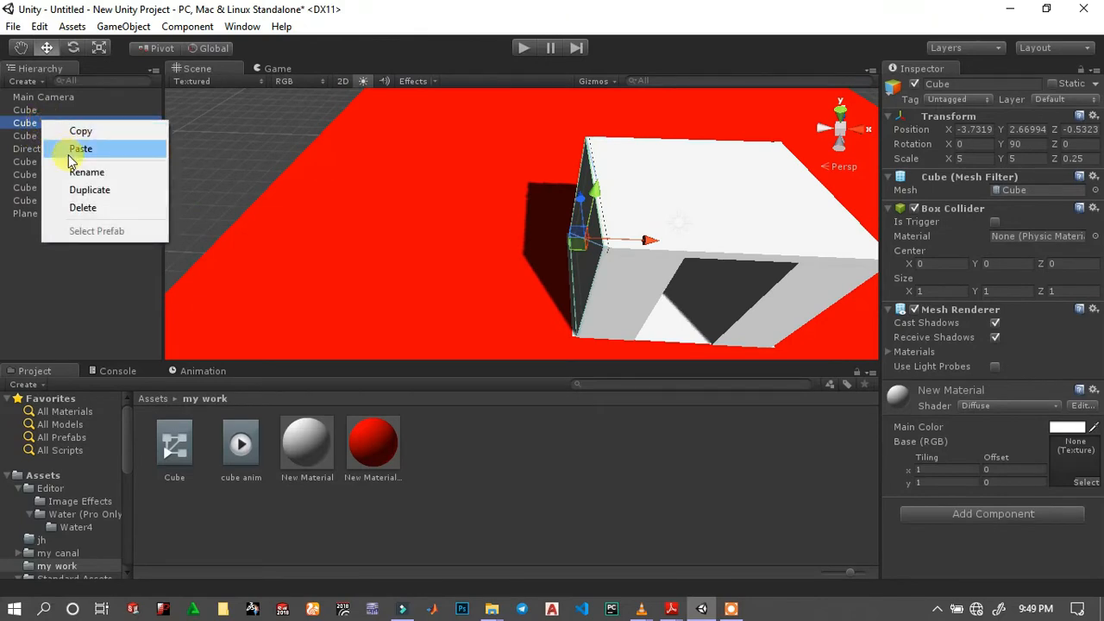
pyautogui.click(73, 169)
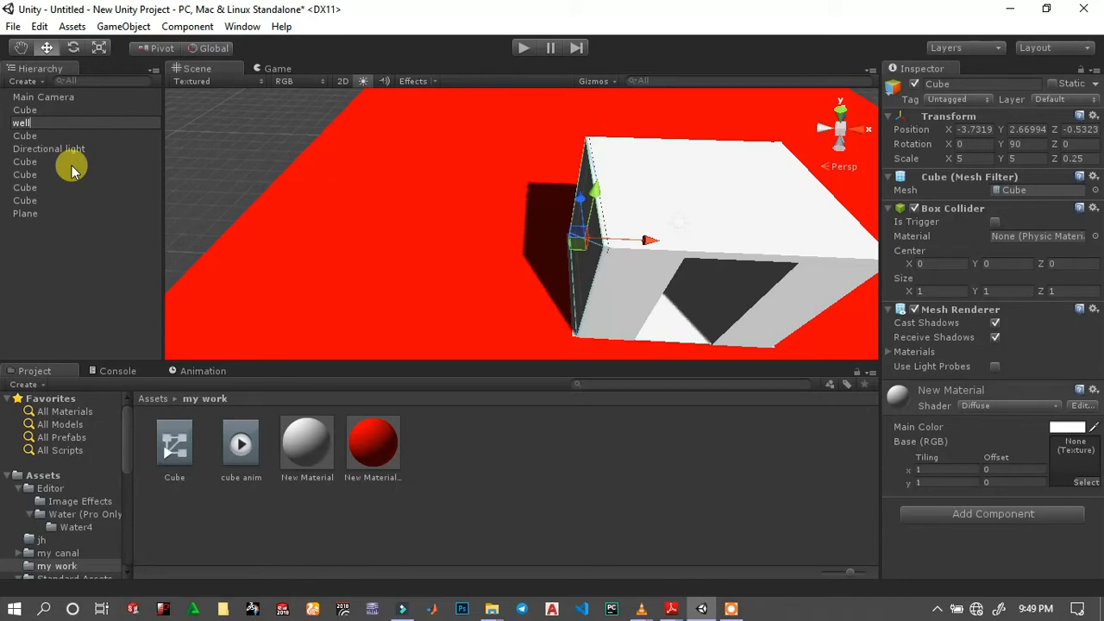
pyautogui.write('well1')
pyautogui.press('Return')
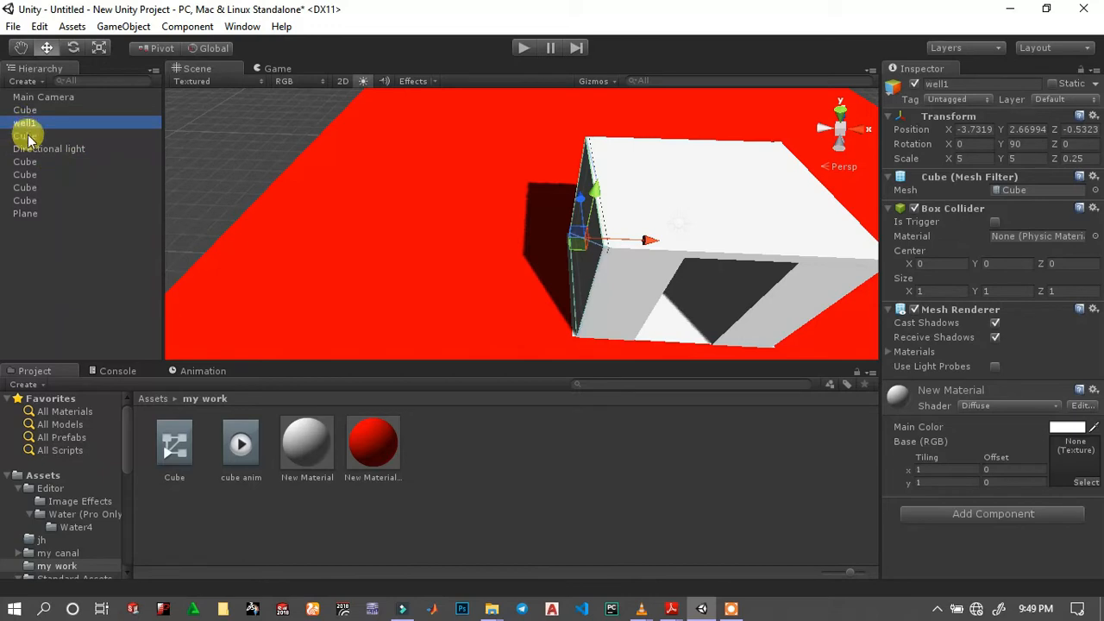
pyautogui.click(29, 137)
pyautogui.rightClick(36, 138)
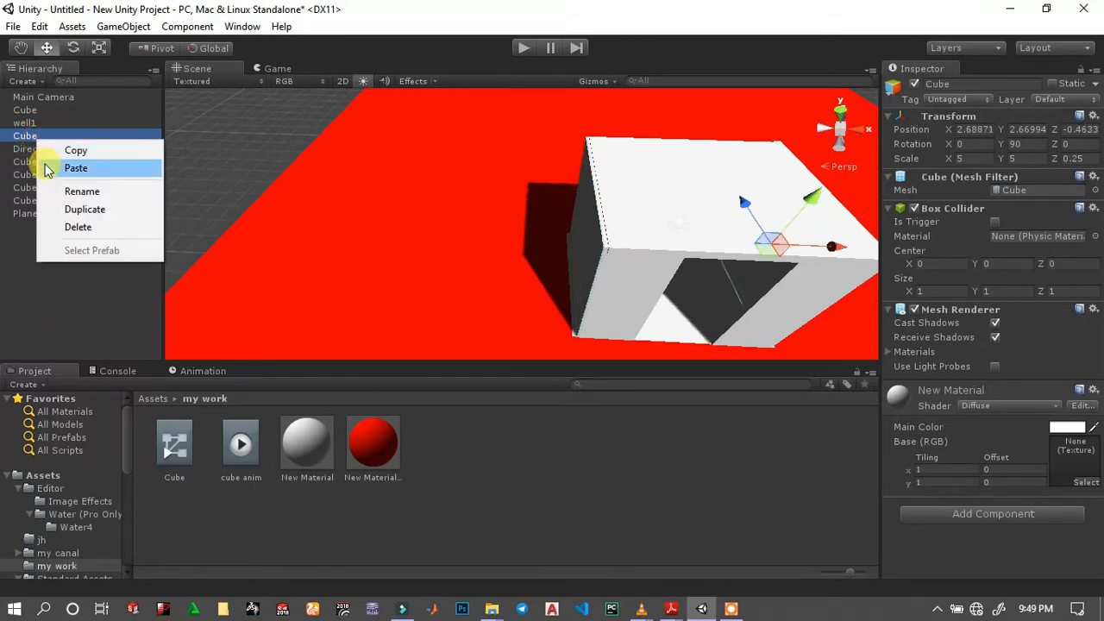
pyautogui.click(25, 124)
pyautogui.rightClick(26, 125)
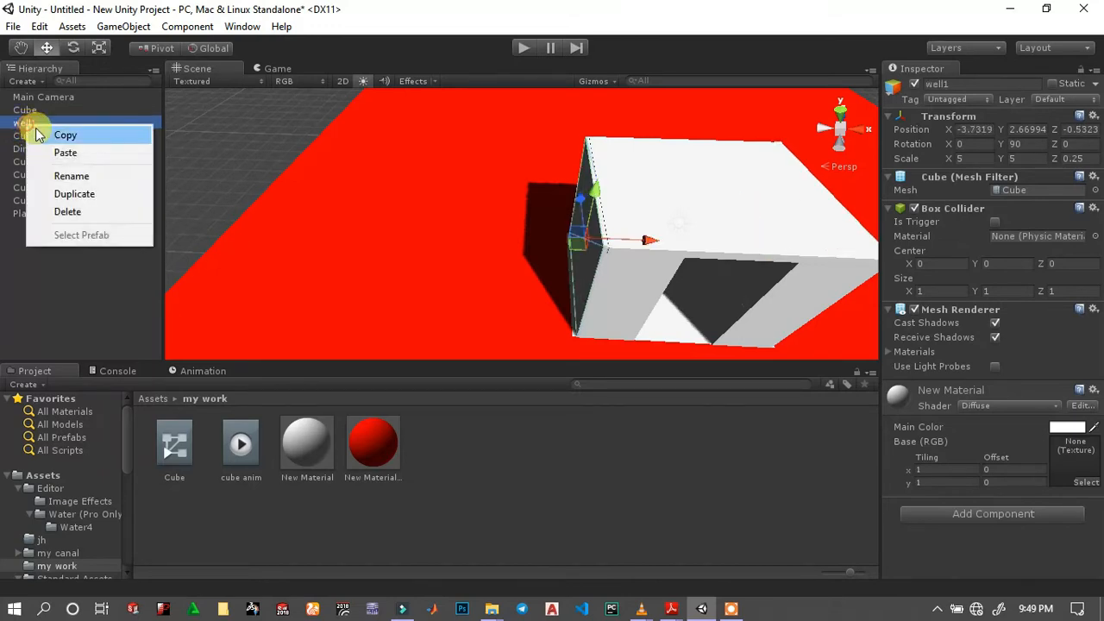
pyautogui.click(71, 176)
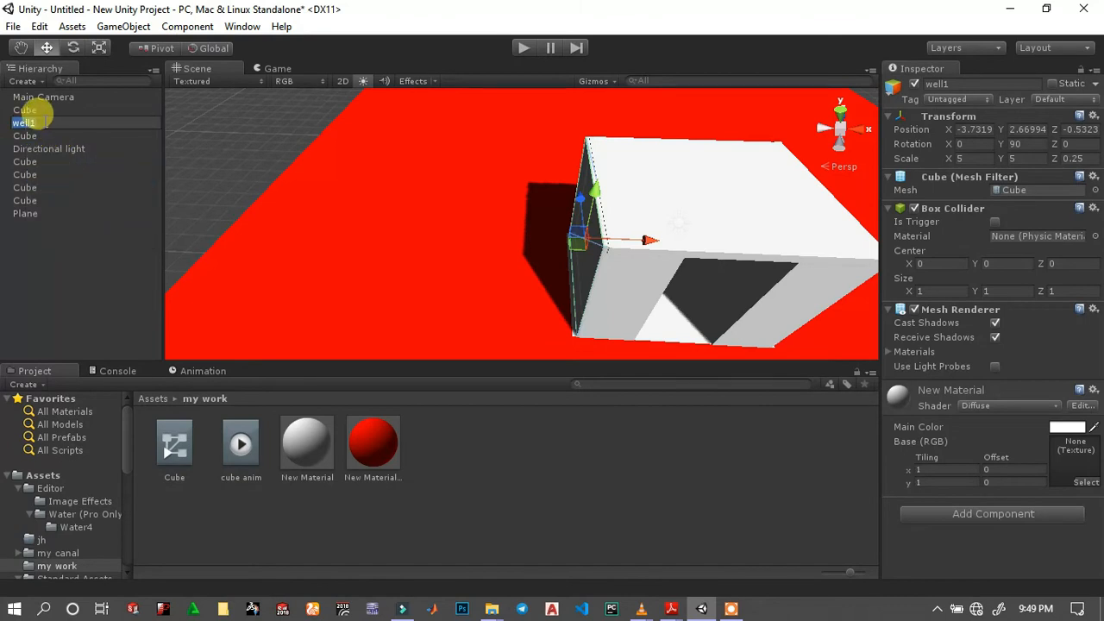
pyautogui.click(65, 220)
# Rename the cube forming the side wall at X 2.69 as well2.
pyautogui.click(37, 138)
pyautogui.rightClick(37, 138)
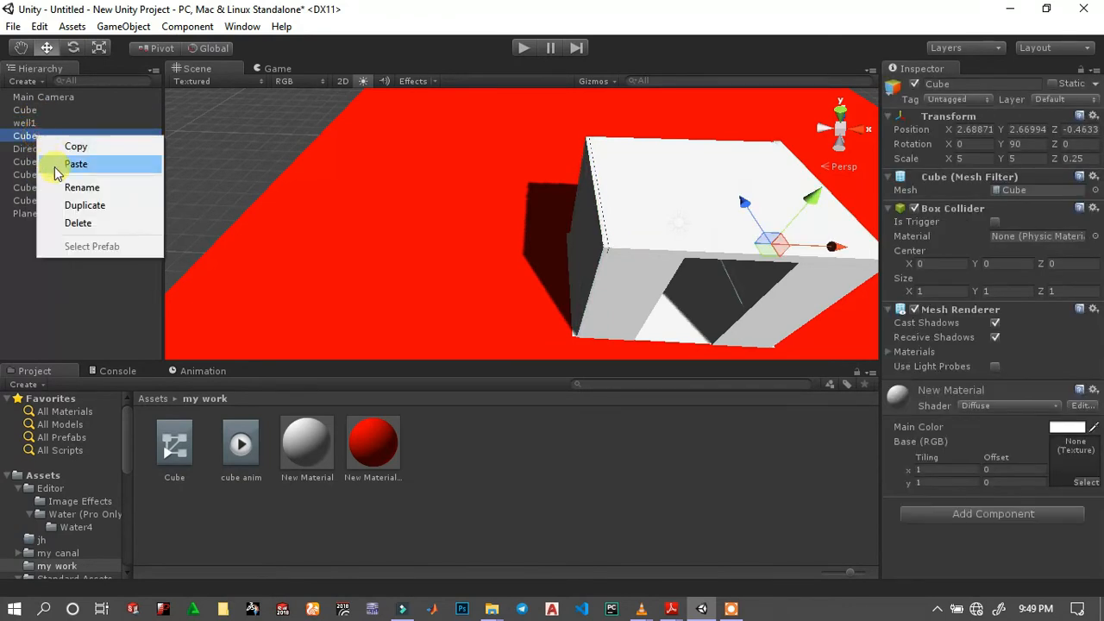
pyautogui.click(58, 184)
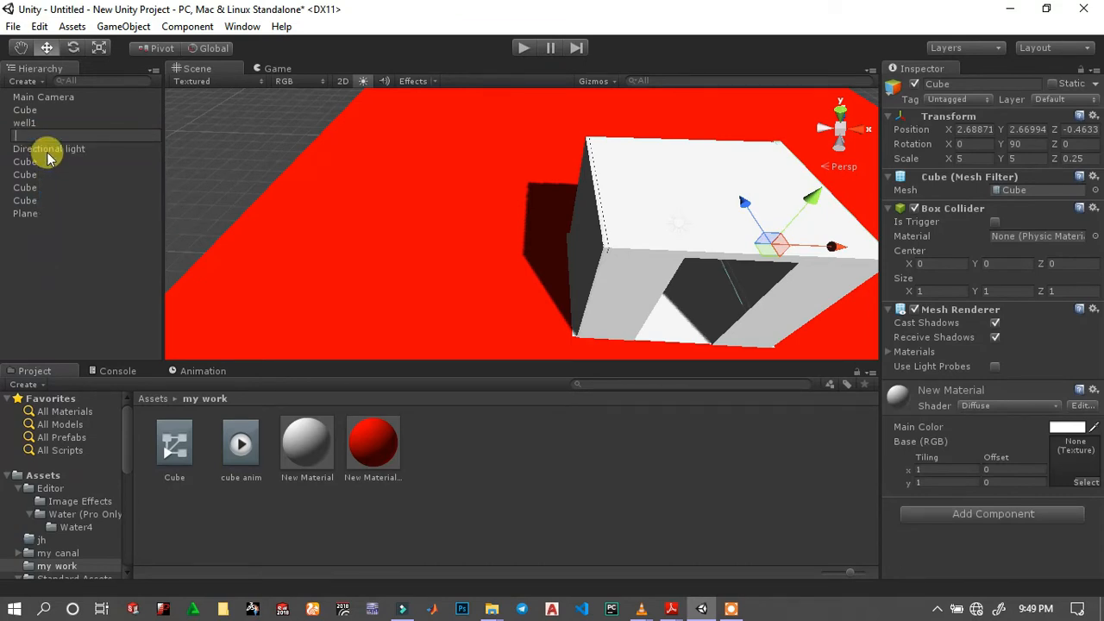
pyautogui.click(34, 123)
pyautogui.rightClick(35, 124)
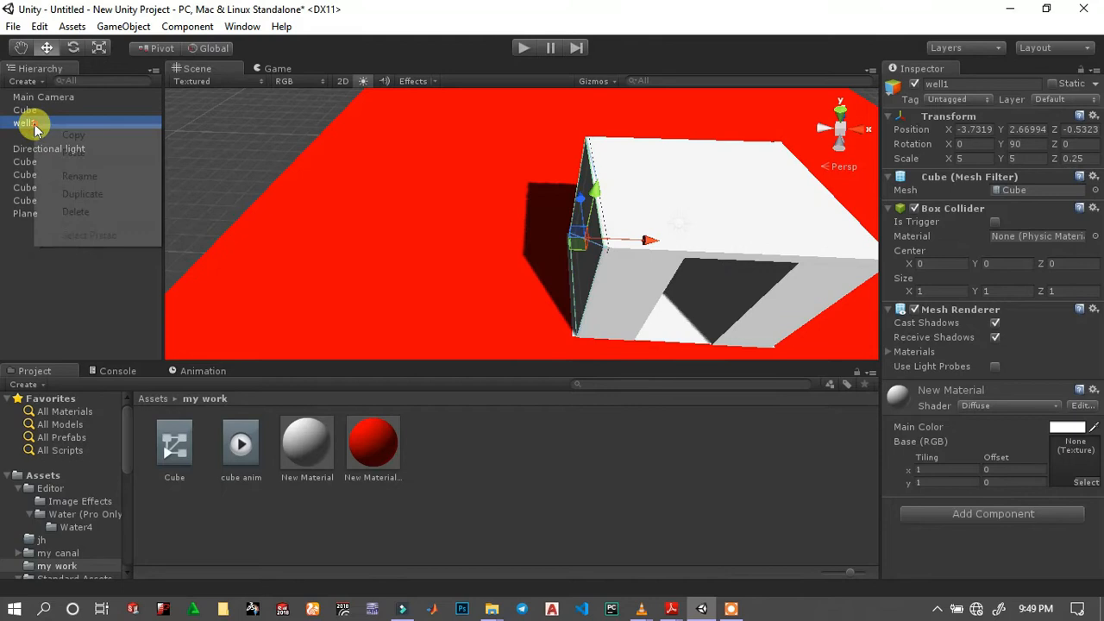
pyautogui.click(57, 176)
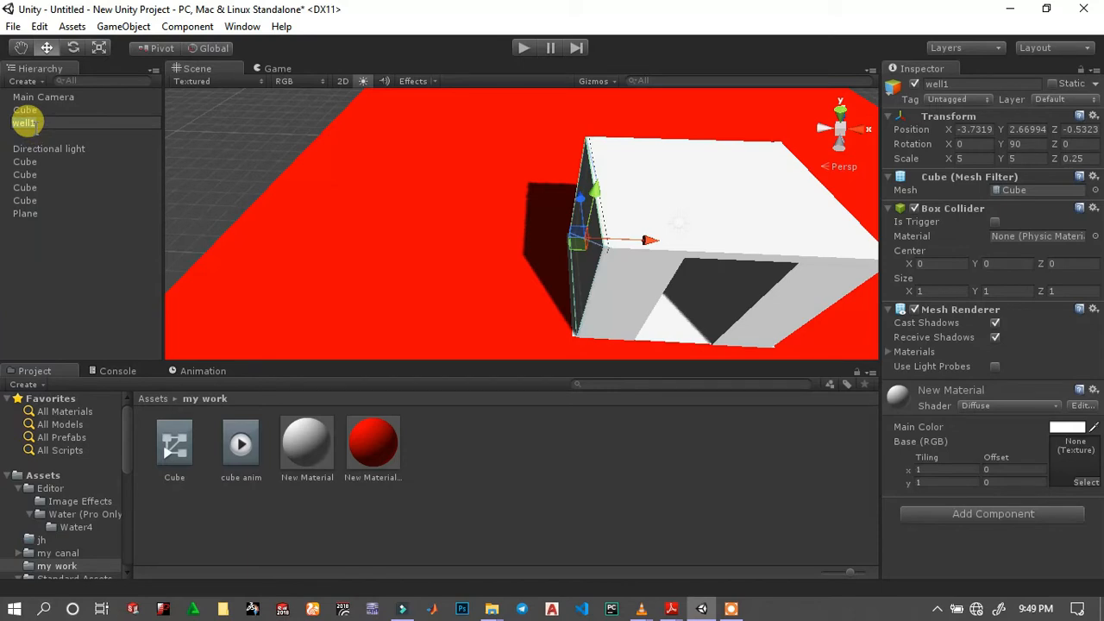
pyautogui.click(38, 136)
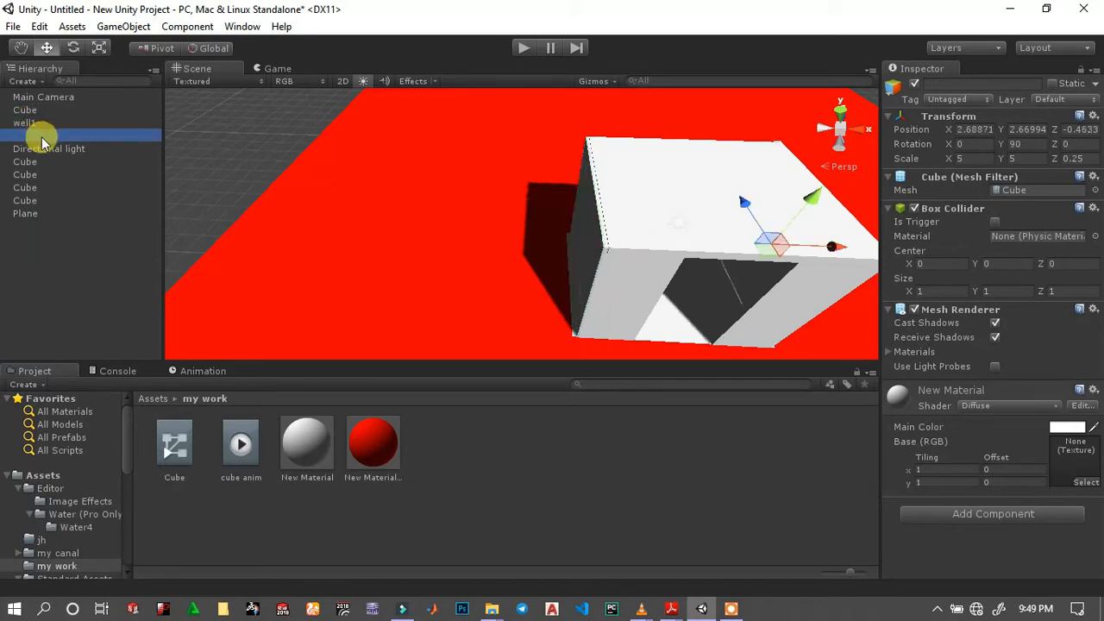
pyautogui.rightClick(49, 142)
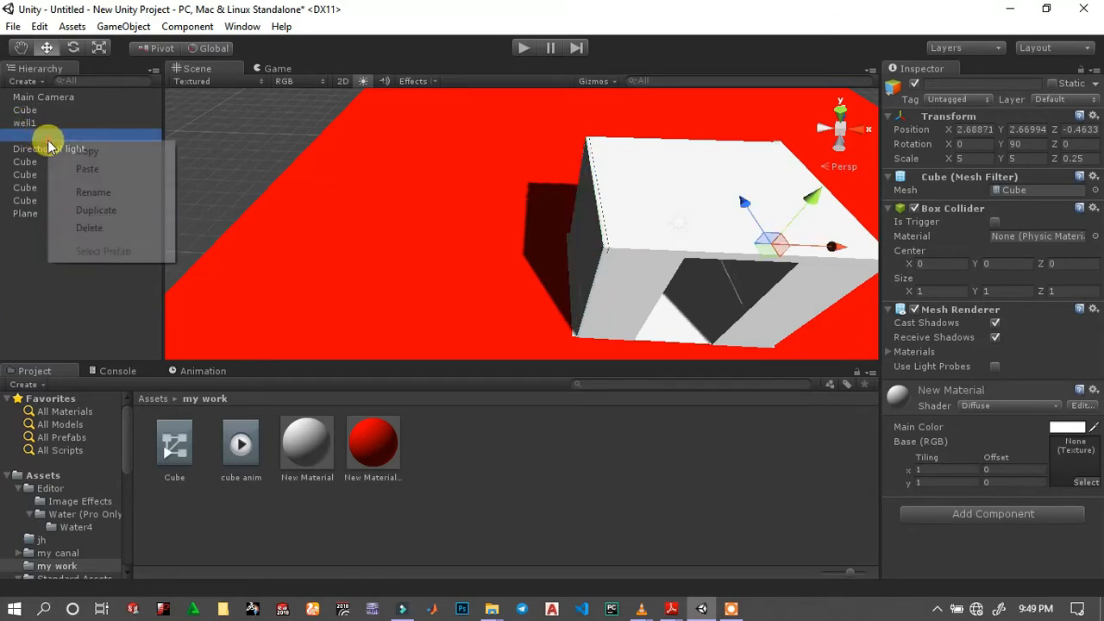
pyautogui.click(73, 192)
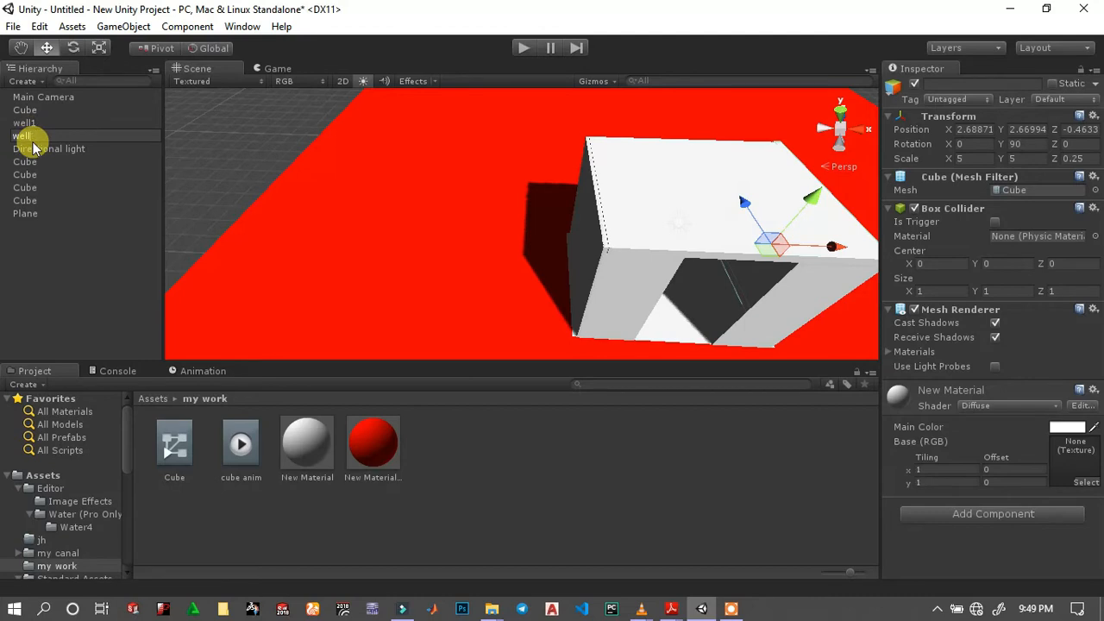
pyautogui.press('Return')
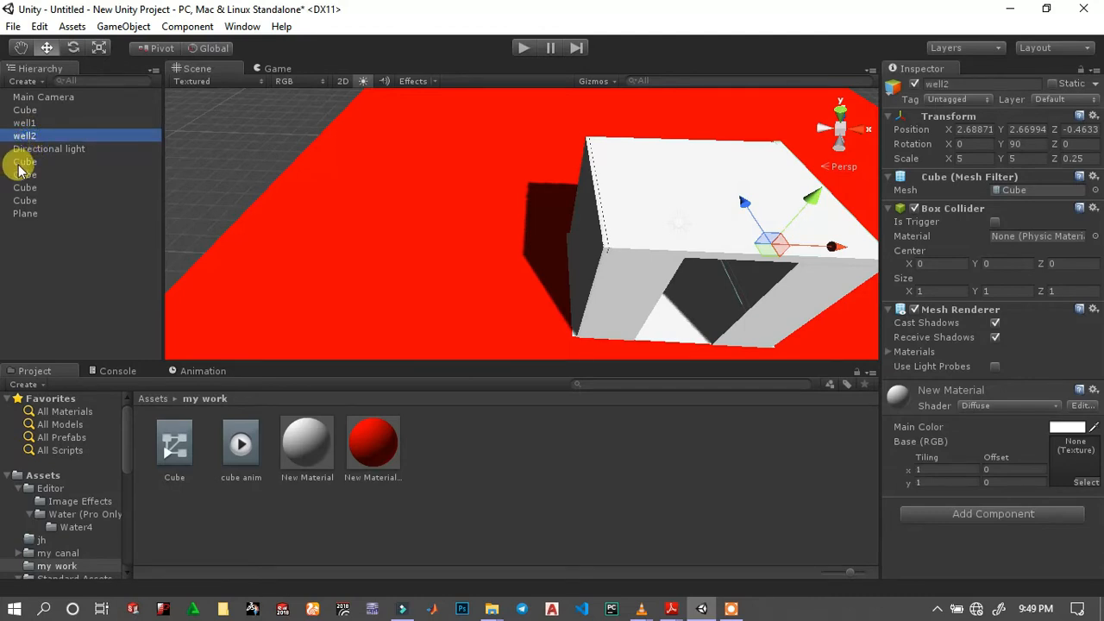
# Rename the cube forming the back wall opposite the door opening as well3.
pyautogui.click(26, 164)
pyautogui.rightClick(33, 173)
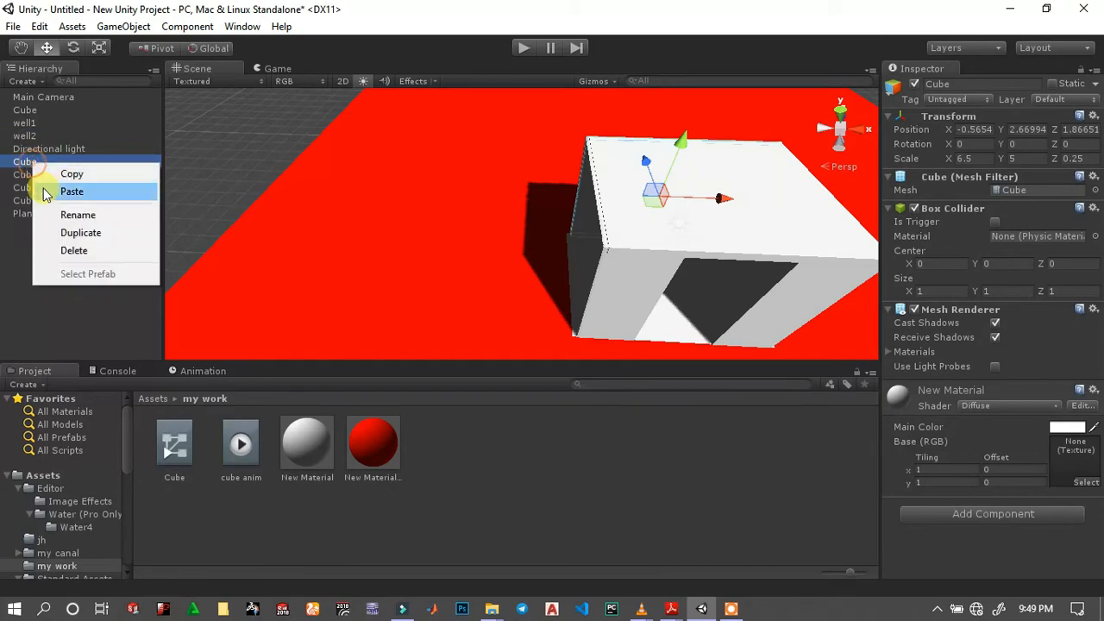
pyautogui.click(51, 212)
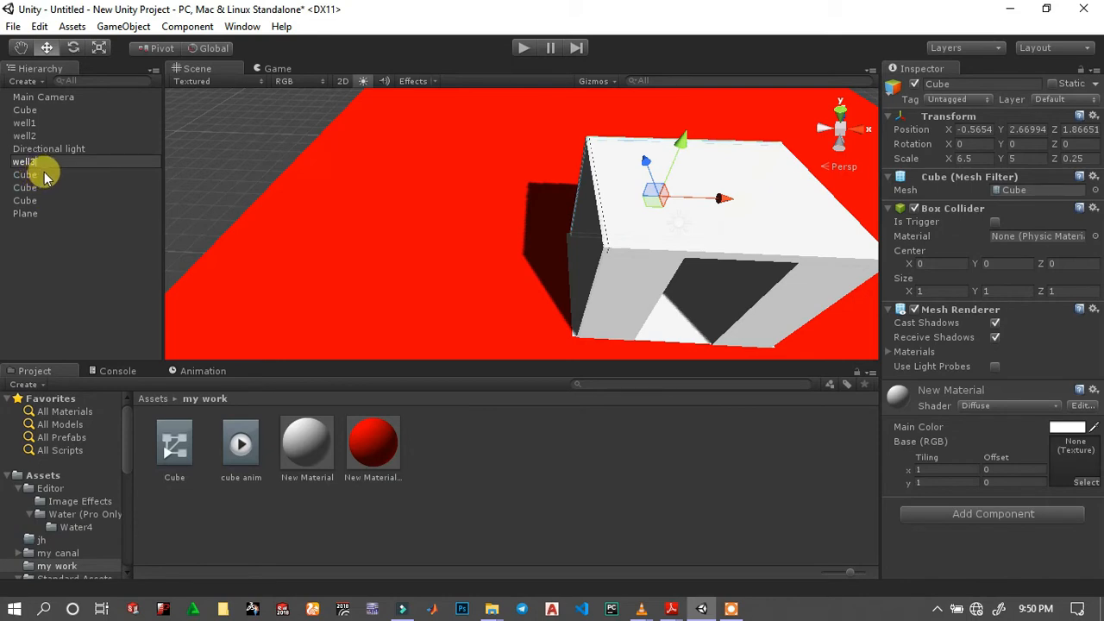
pyautogui.press('Return')
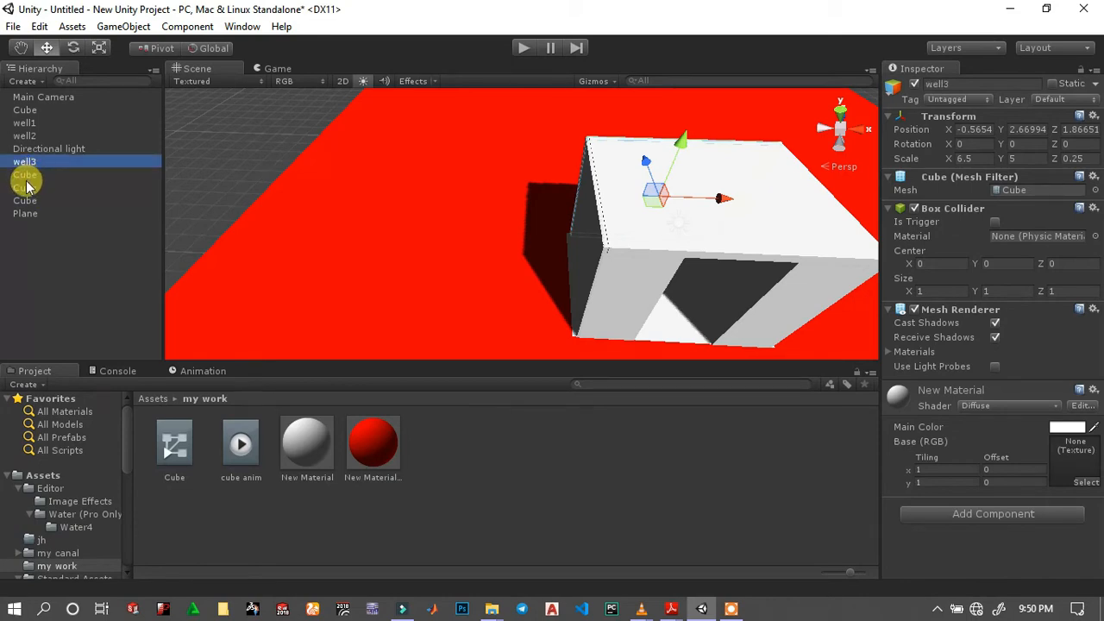
pyautogui.rightClick(20, 177)
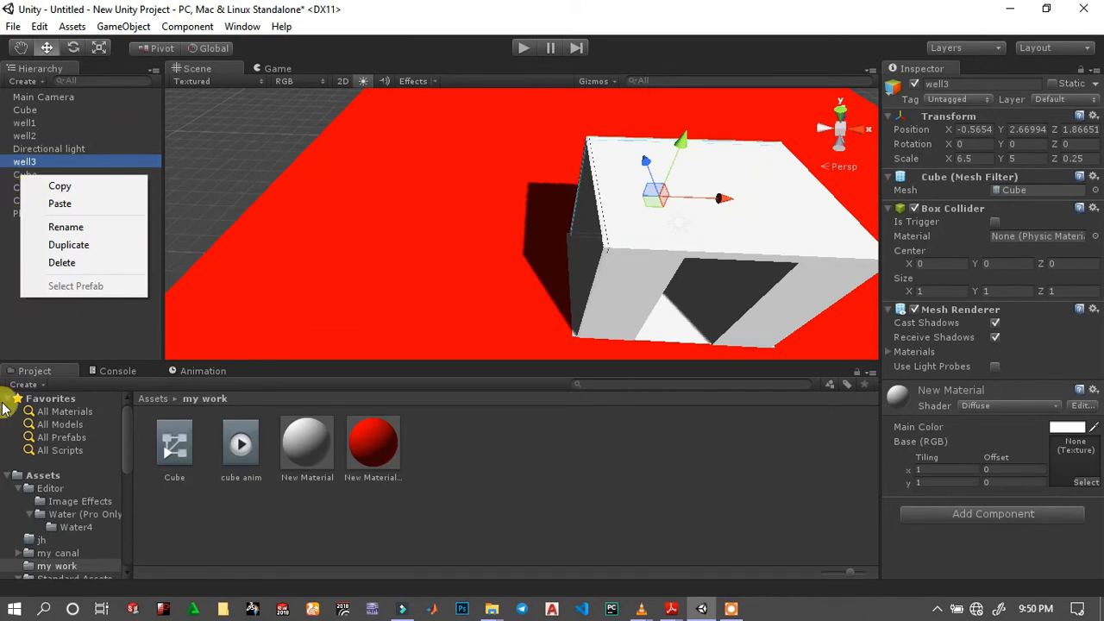
pyautogui.click(22, 309)
pyautogui.click(21, 175)
pyautogui.rightClick(22, 177)
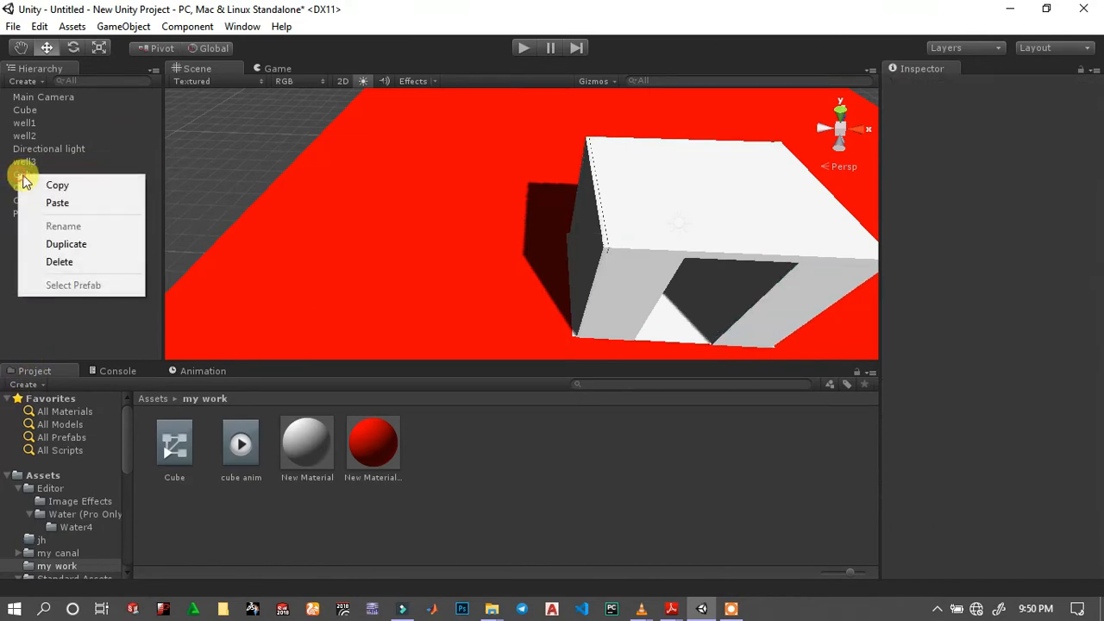
pyautogui.click(21, 175)
pyautogui.keyDown('ctrl'); pyautogui.click(19, 176); pyautogui.keyUp('ctrl')
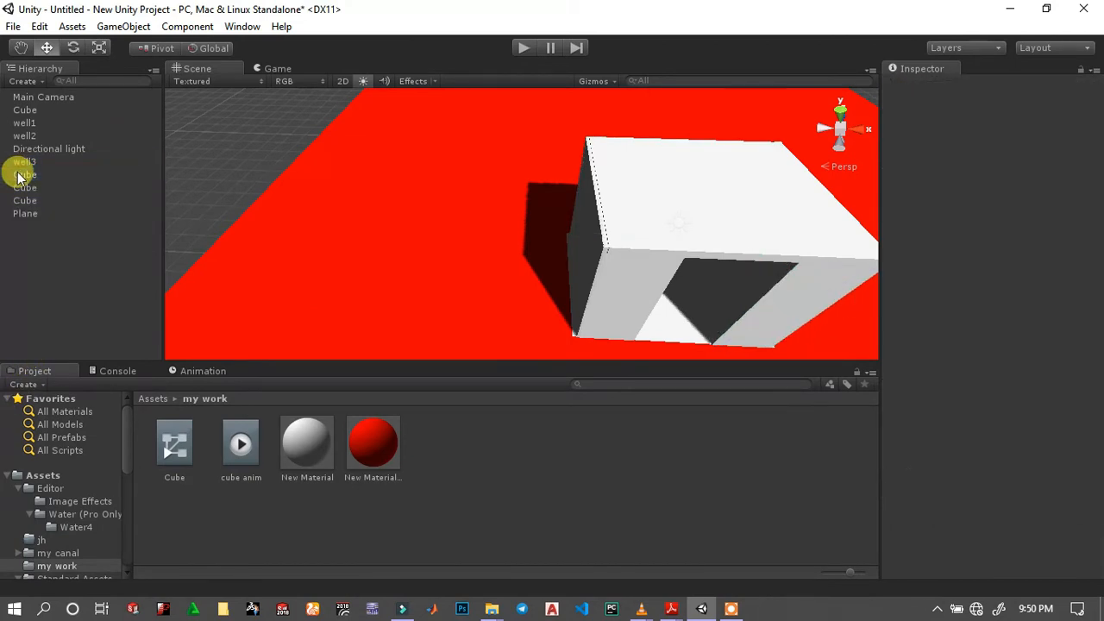
pyautogui.rightClick(19, 177)
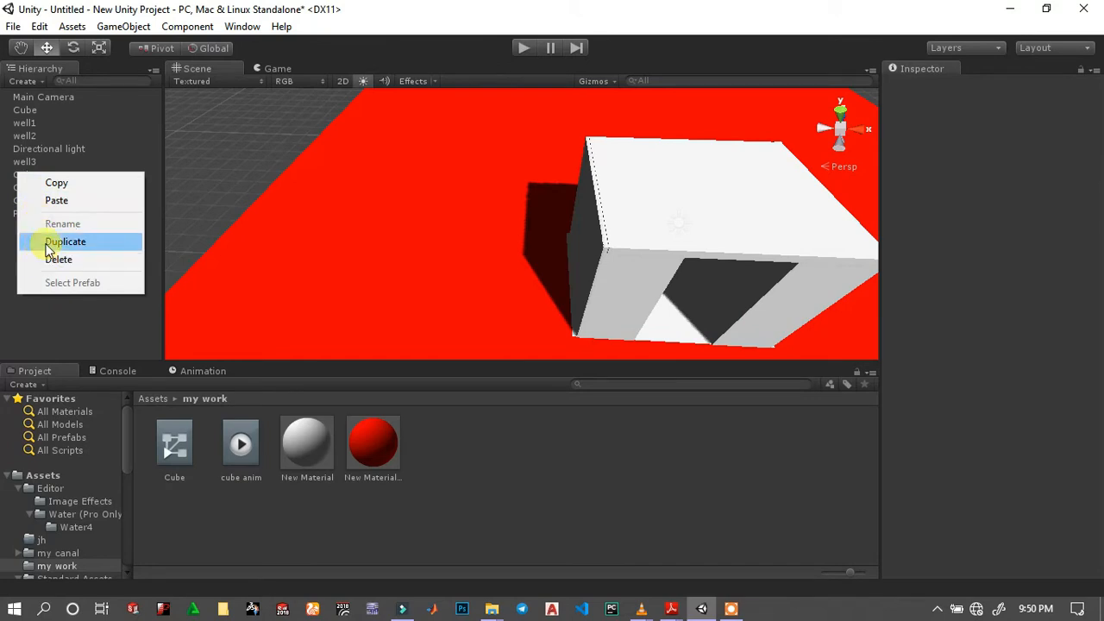
pyautogui.click(25, 177)
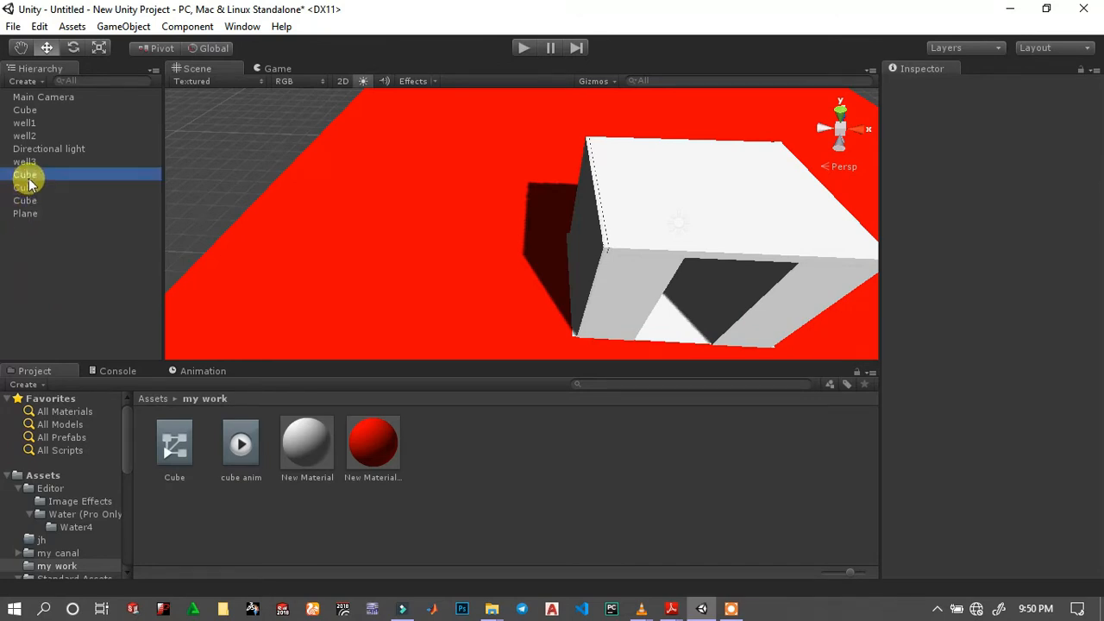
pyautogui.rightClick(25, 175)
pyautogui.click(69, 230)
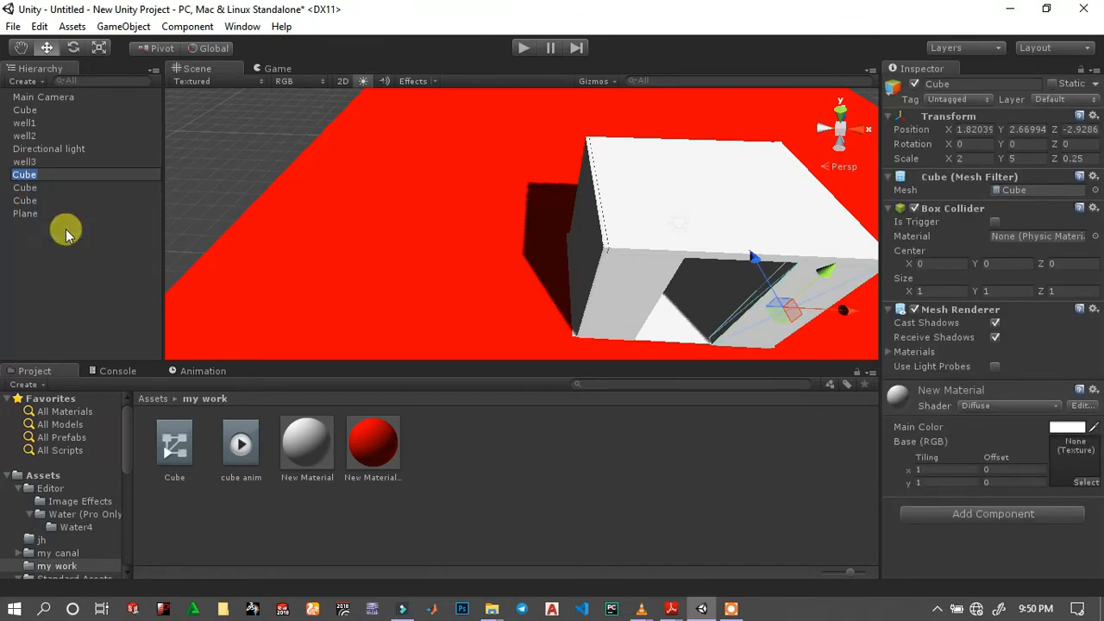
pyautogui.click(67, 235)
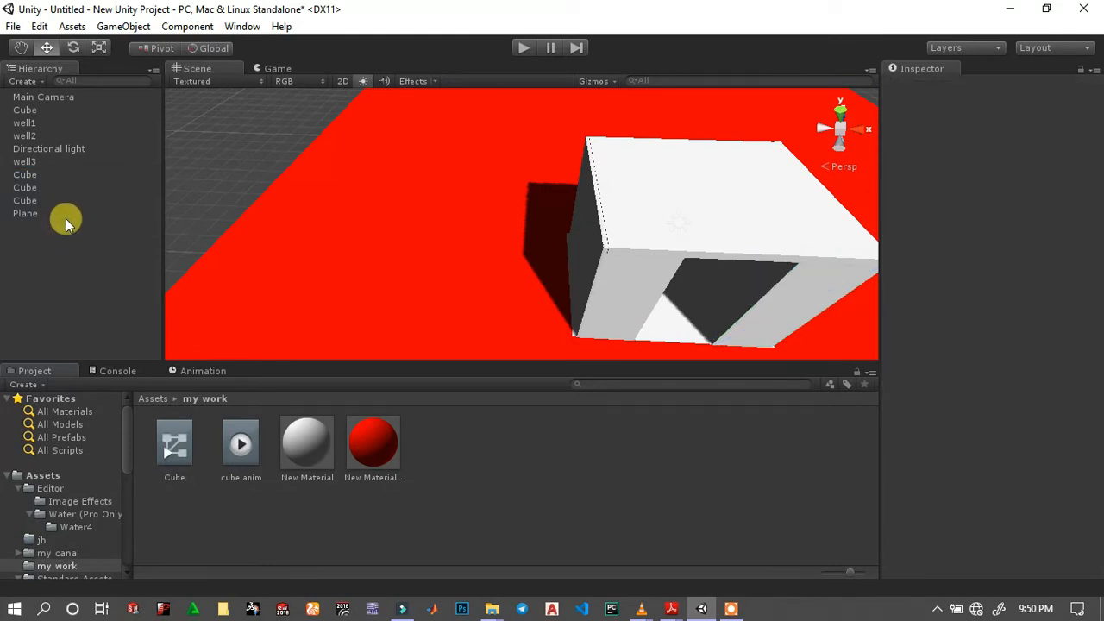
# Rename the front wall cube beside the door opening at X 1.82 as well4.
pyautogui.rightClick(19, 178)
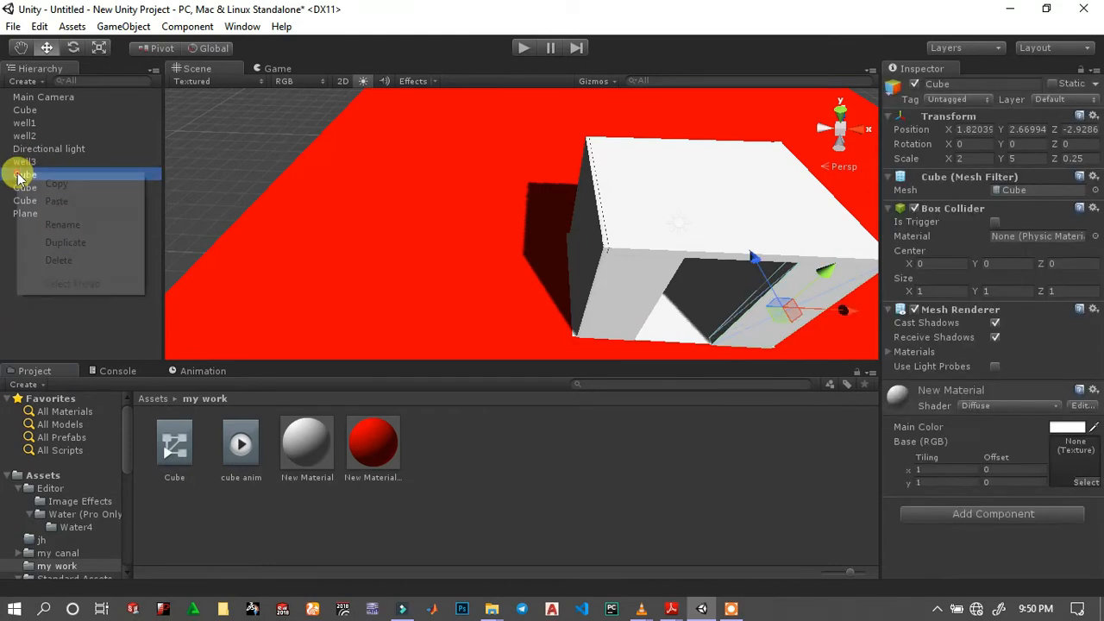
pyautogui.click(50, 223)
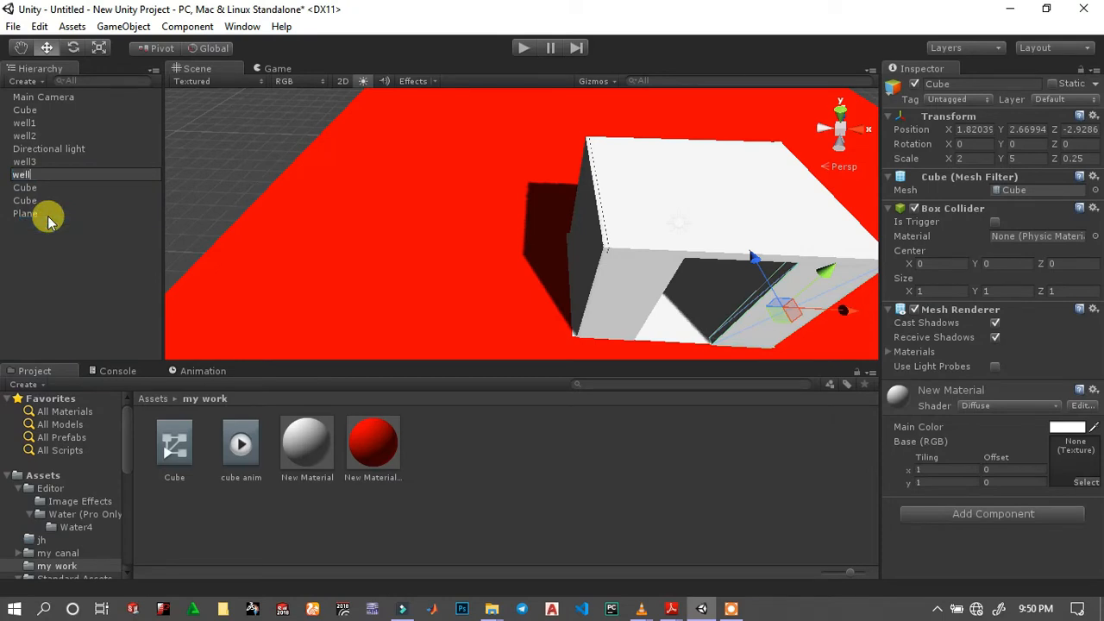
pyautogui.press('Return')
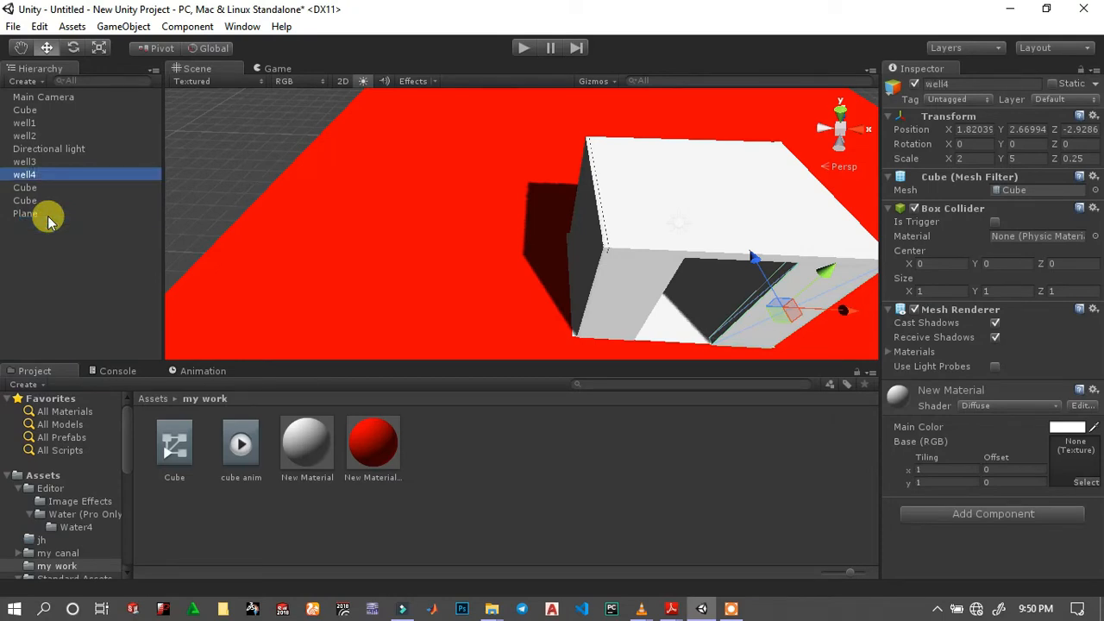
# Rename the front wall cube on the other side of the door opening, at X -2.86, as well5.
pyautogui.click(36, 187)
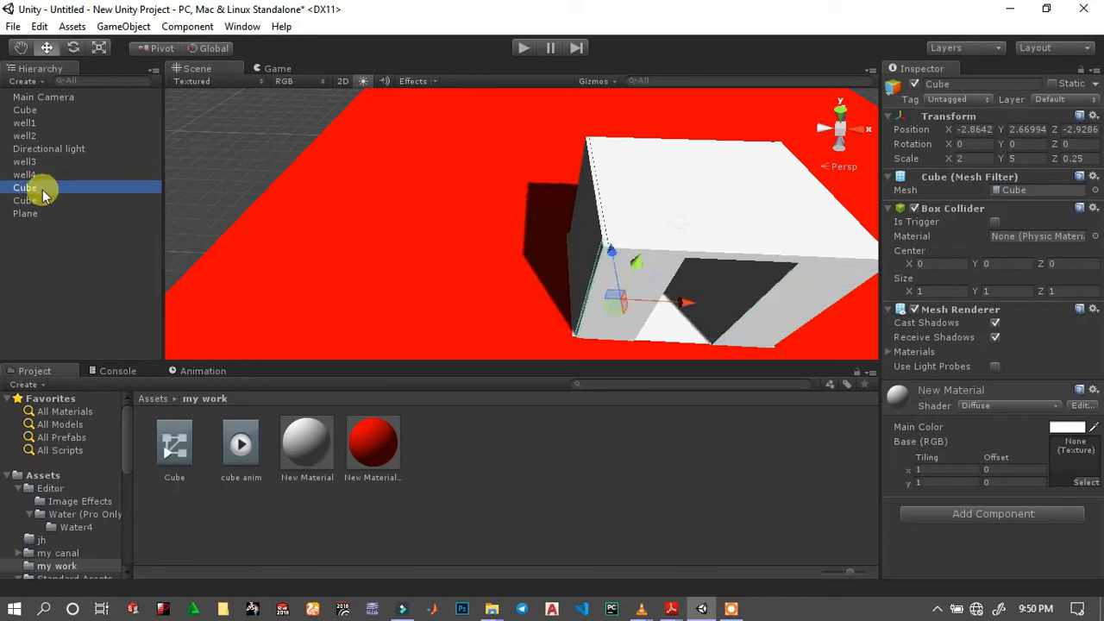
pyautogui.rightClick(42, 189)
pyautogui.click(82, 241)
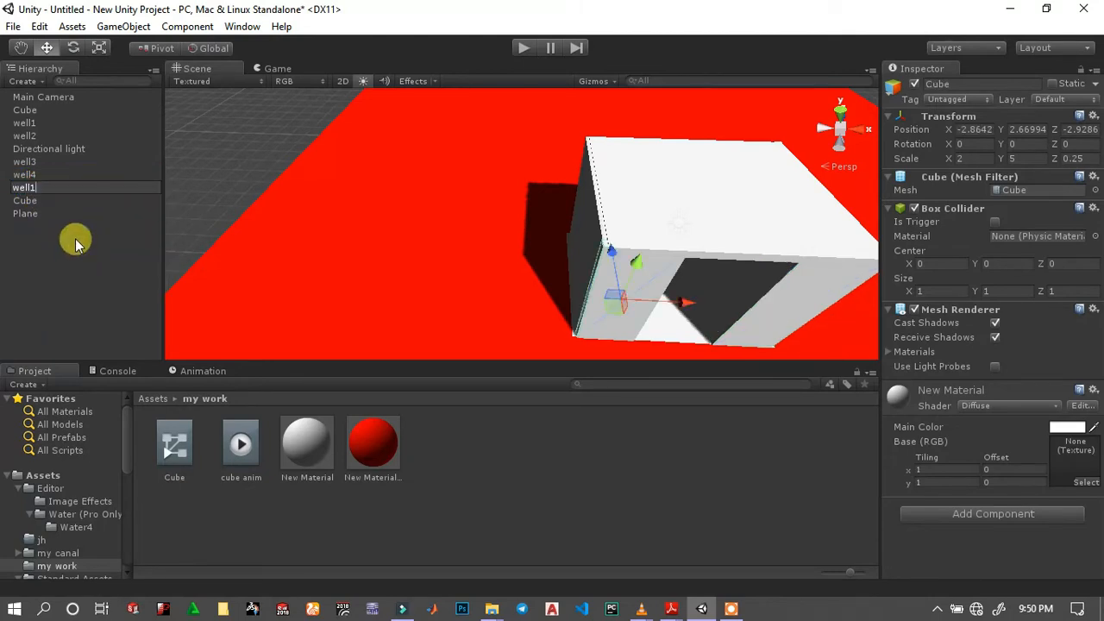
pyautogui.write('well5')
pyautogui.press('Return')
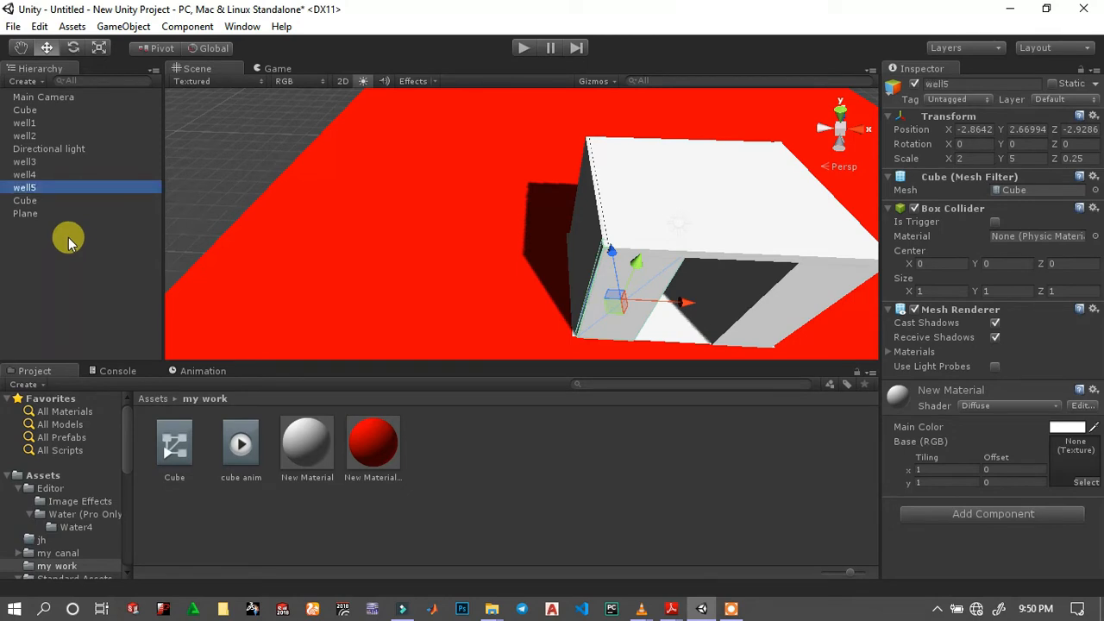
# Rename the plane forming the room's inner floor as floar1.
pyautogui.click(26, 200)
pyautogui.keyDown('alt'); pyautogui.moveTo(468, 233); pyautogui.dragTo(345, 104); pyautogui.keyUp('alt')
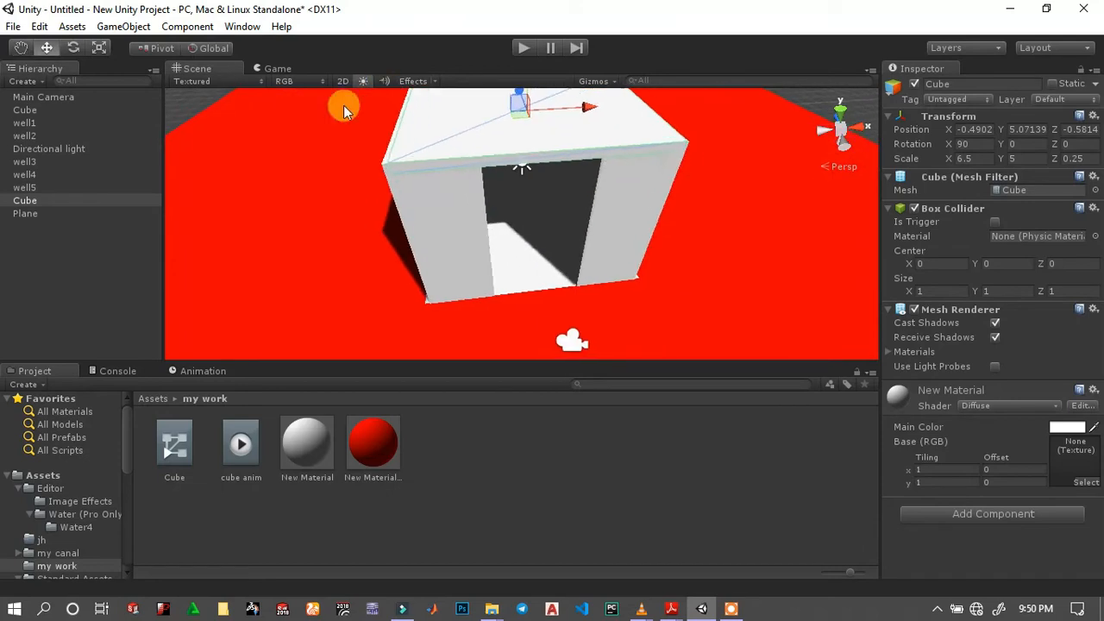
pyautogui.click(28, 215)
pyautogui.rightClick(29, 215)
pyautogui.click(76, 270)
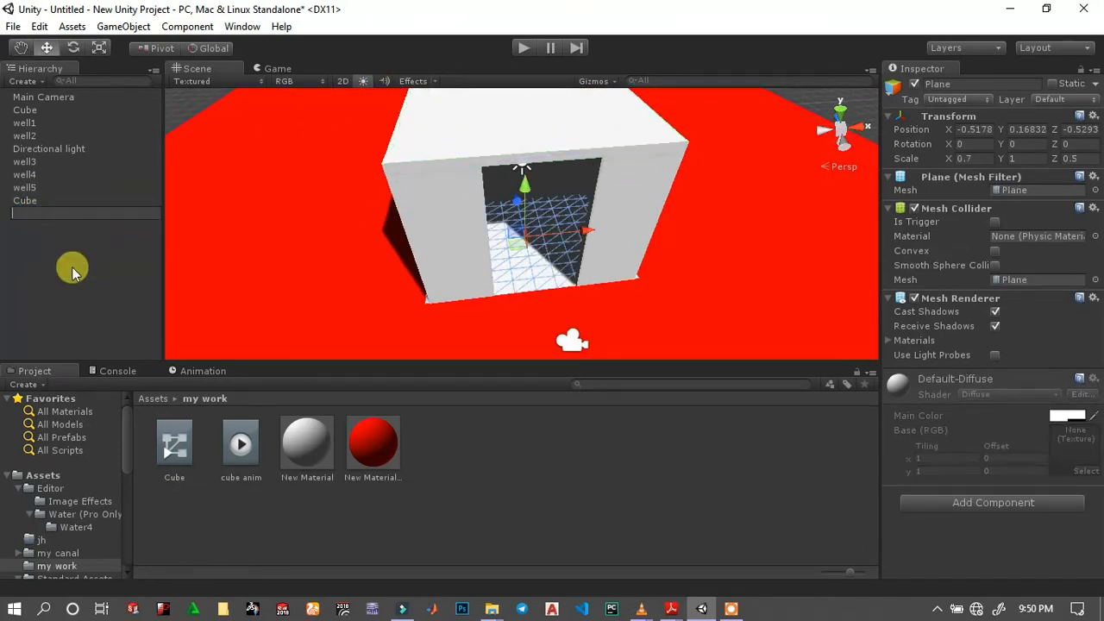
pyautogui.write('floar1')
pyautogui.press('Return')
pyautogui.click(70, 266)
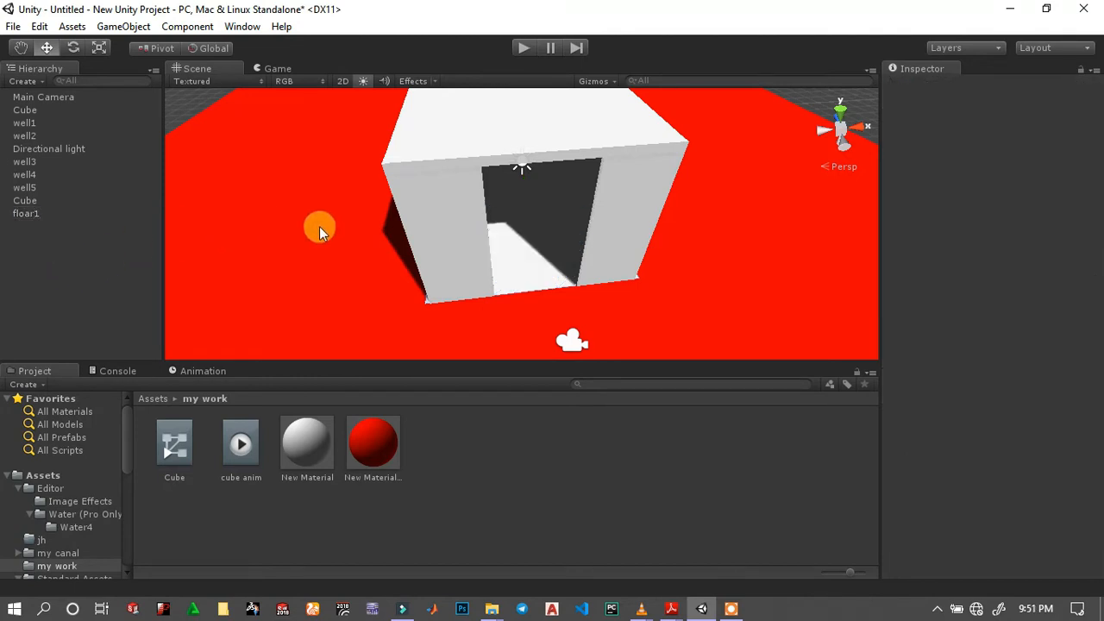
# Create an empty game object and rename it house.
pyautogui.keyDown('alt'); pyautogui.moveTo(319, 226); pyautogui.dragTo(472, 262); pyautogui.keyUp('alt')
pyautogui.click(130, 27)
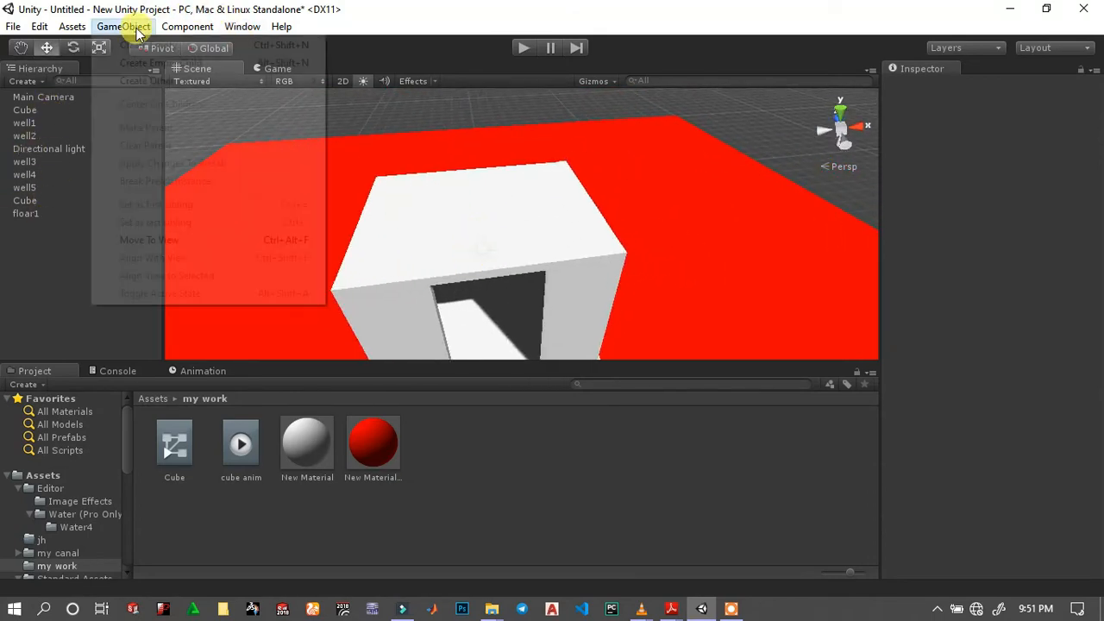
pyautogui.click(141, 44)
pyautogui.rightClick(26, 230)
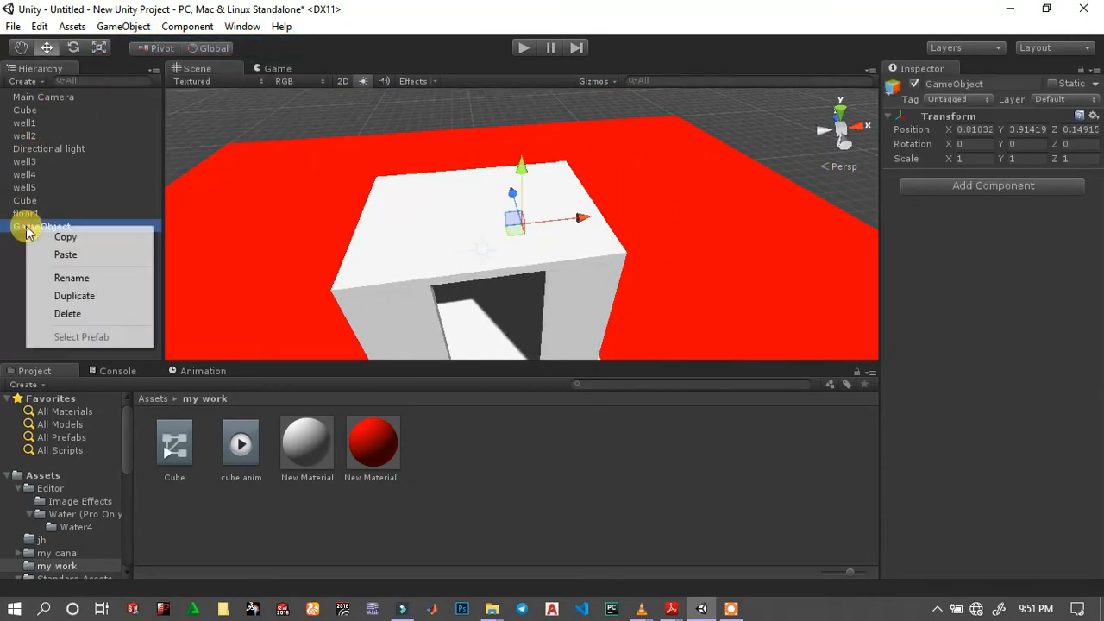
pyautogui.click(45, 277)
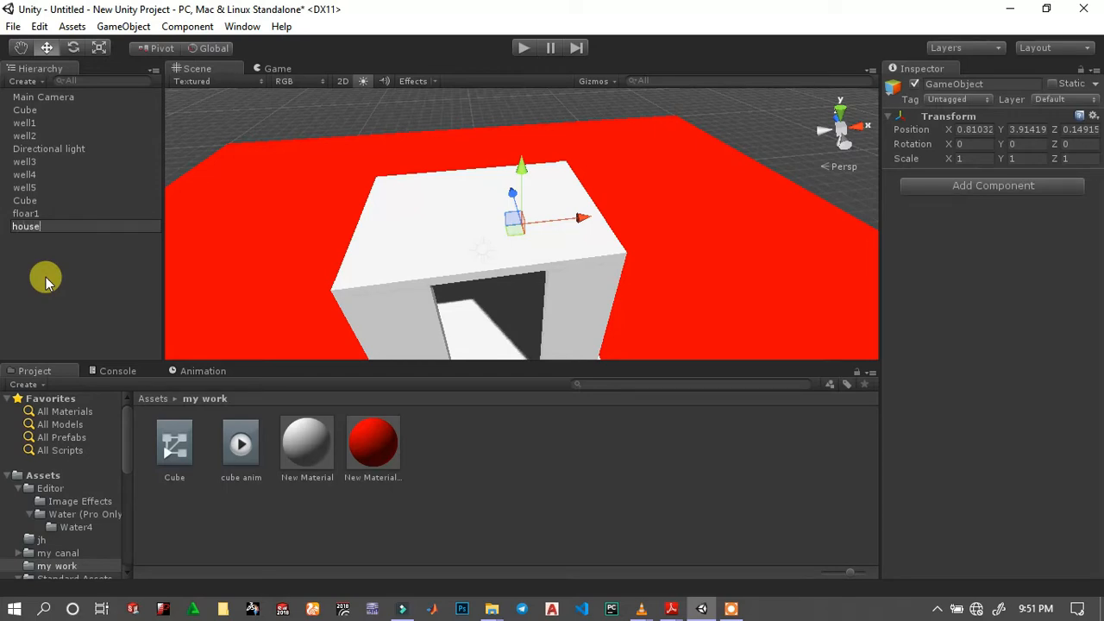
pyautogui.press('Return')
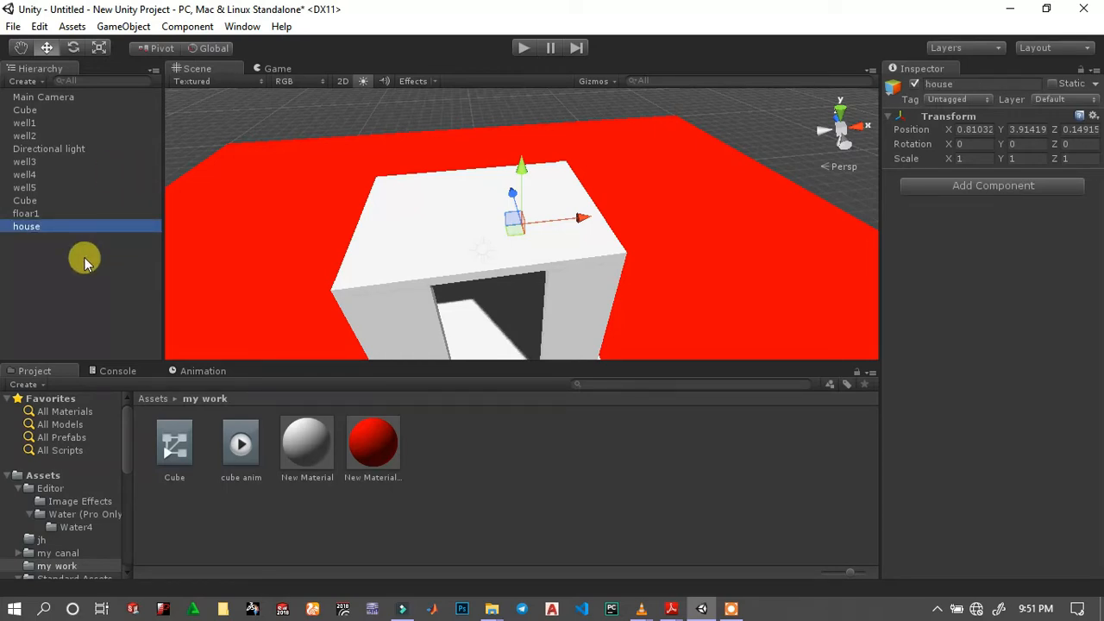
# Parent floar1, the roof cube and the walls well1 to well5 to the house object.
pyautogui.click(64, 273)
pyautogui.moveTo(21, 215); pyautogui.dragTo(24, 179)
pyautogui.moveTo(21, 136)
pyautogui.mouseDown()
pyautogui.moveTo(19, 163)
pyautogui.moveTo(25, 119)
pyautogui.moveTo(21, 142)
pyautogui.mouseUp()
# Check the ungrouped red ground cube against the room, and select the collapsed house group.
pyautogui.click(28, 111)
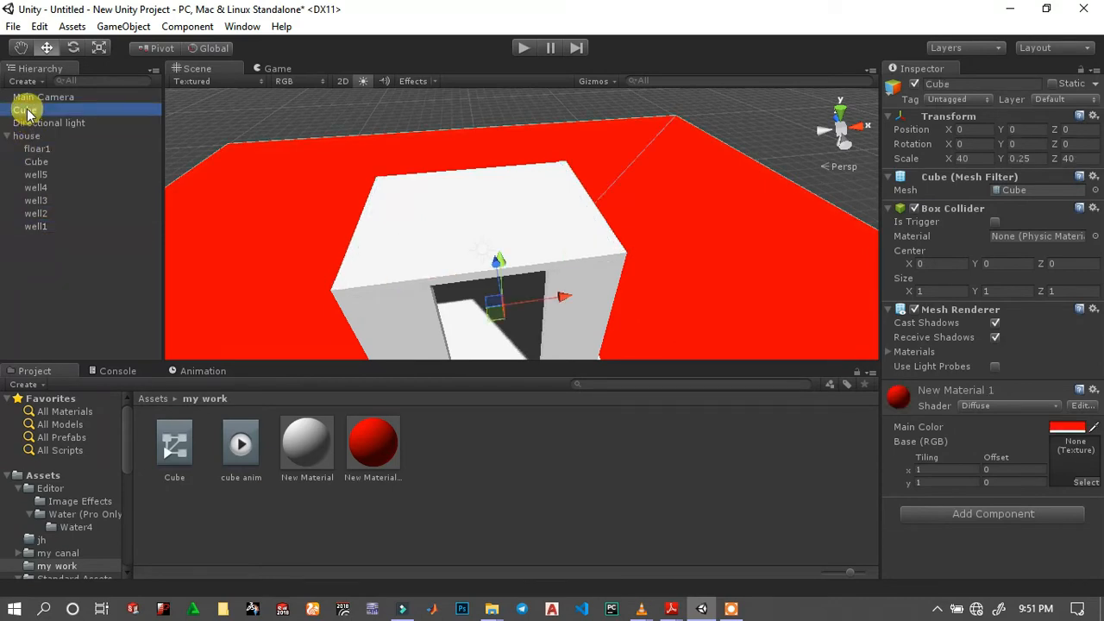
pyautogui.moveTo(551, 284); pyautogui.dragTo(421, 265, button='middle')
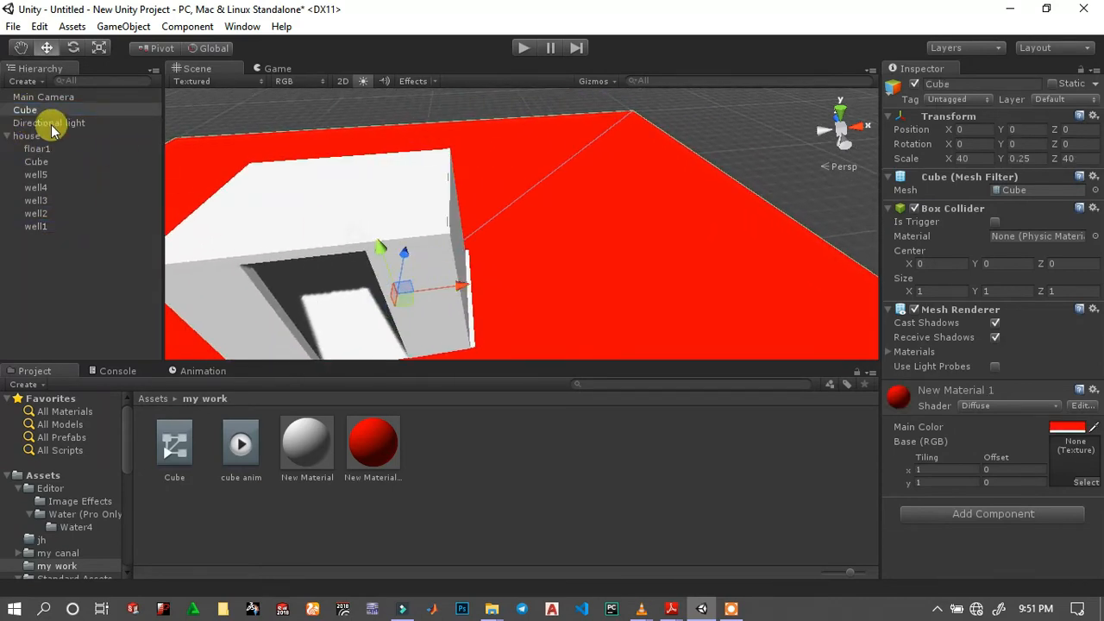
pyautogui.click(8, 137)
pyautogui.moveTo(454, 195); pyautogui.dragTo(388, 164, button='middle')
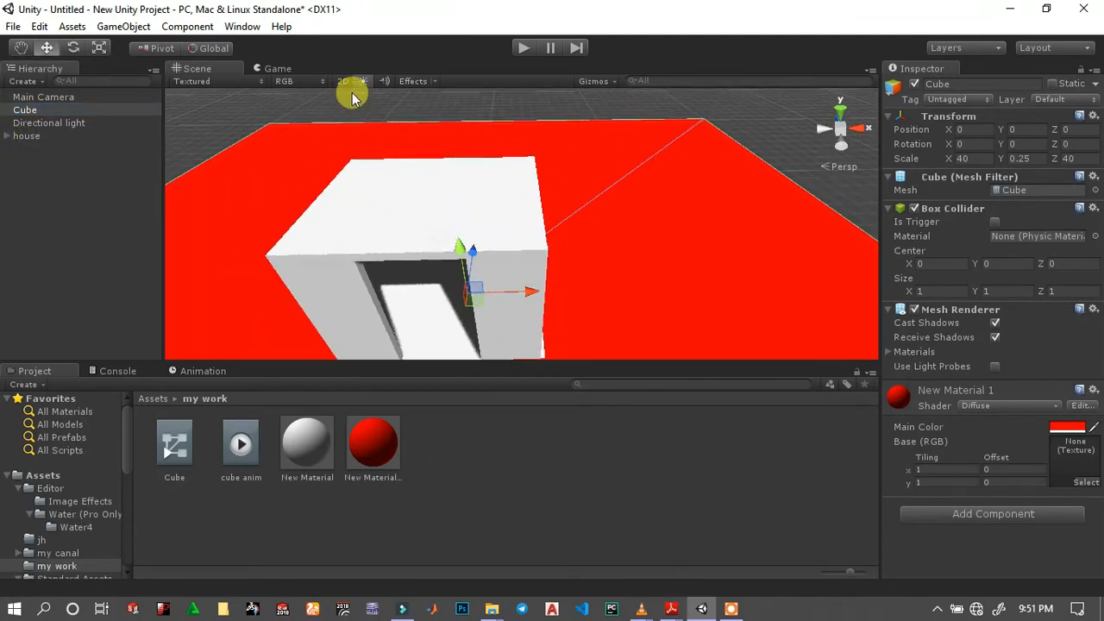
pyautogui.click(340, 103)
pyautogui.click(40, 138)
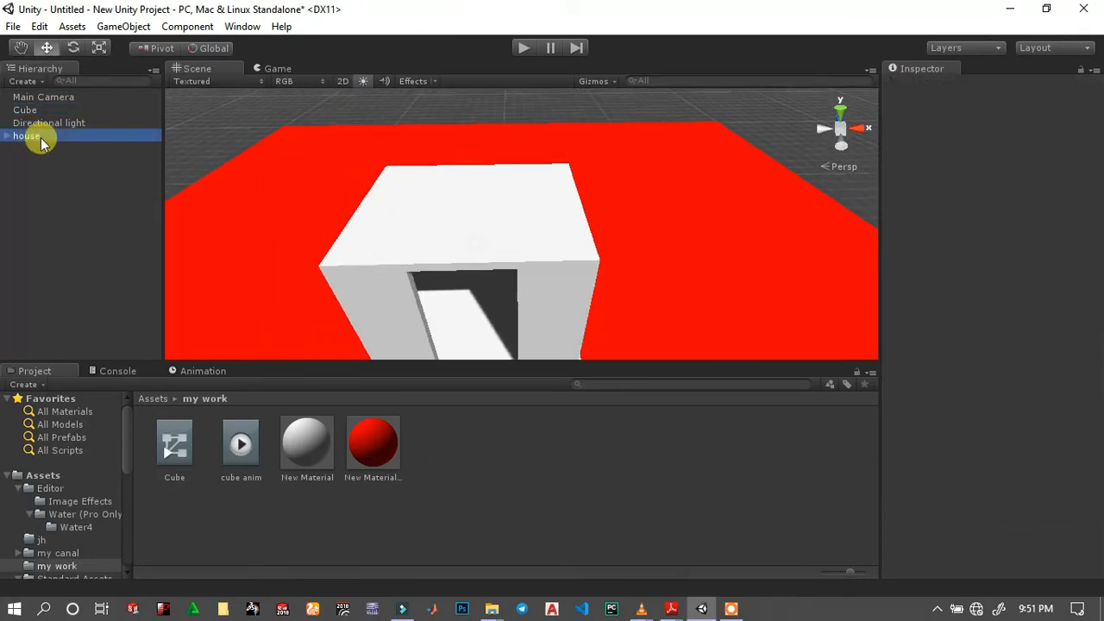
# Rename the house group as house1.
pyautogui.rightClick(45, 143)
pyautogui.click(91, 190)
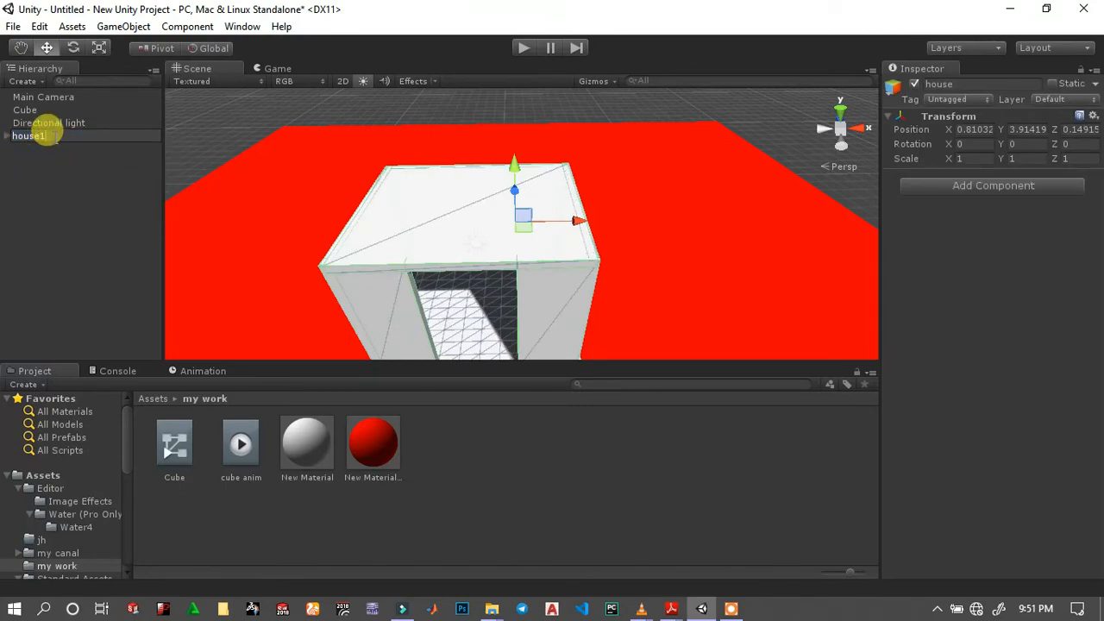
pyautogui.write('1')
pyautogui.click(45, 162)
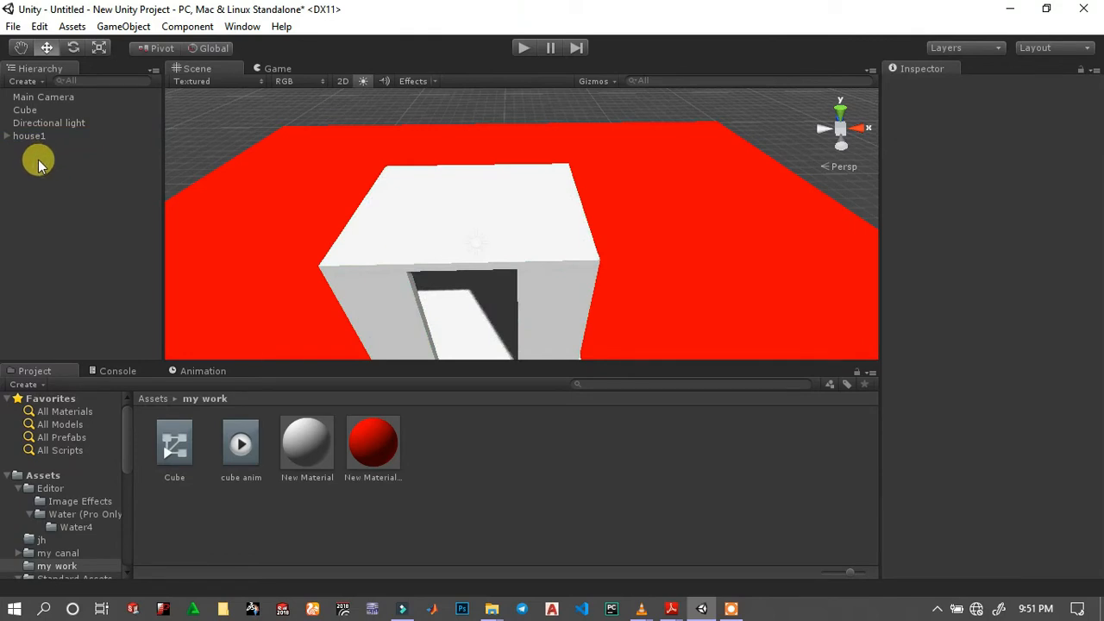
# Duplicate house1 and move the copy on the red ground to about X 8.8 and Z -6.8.
pyautogui.click(33, 138)
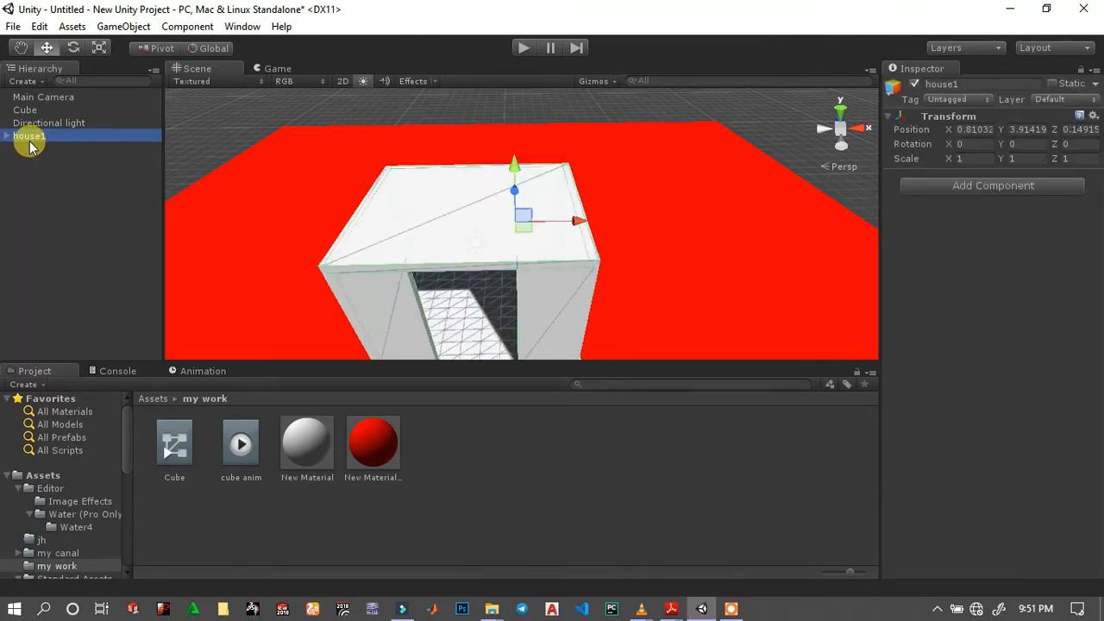
pyautogui.hotkey('ctrl', 'd')
pyautogui.moveTo(295, 199); pyautogui.dragTo(289, 179, button='middle')
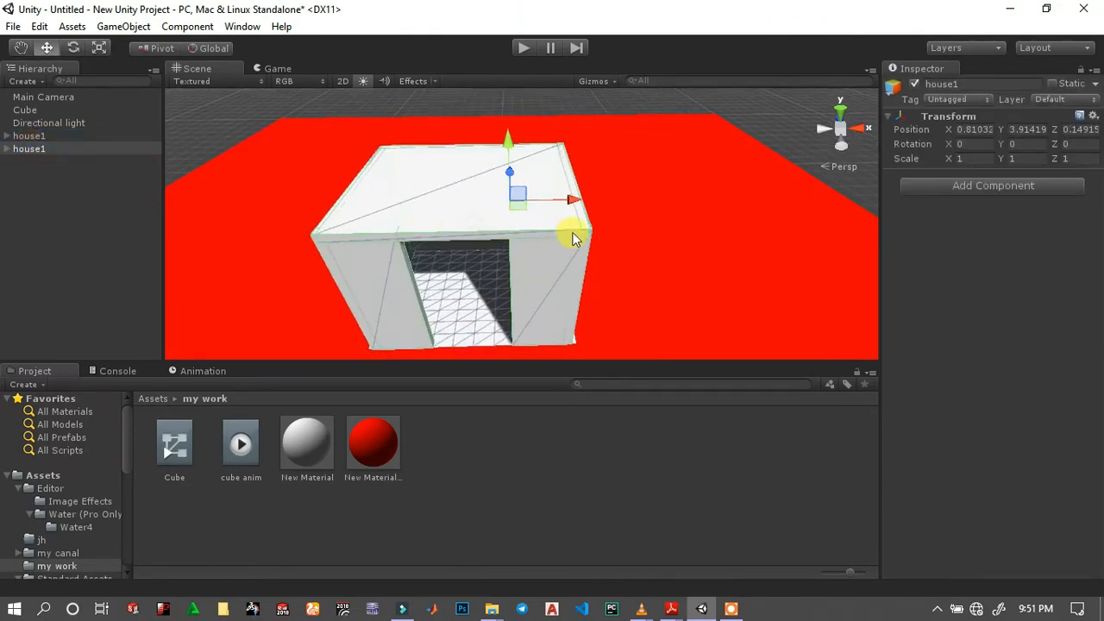
pyautogui.moveTo(493, 181); pyautogui.dragTo(555, 233, button='middle')
pyautogui.moveTo(593, 219); pyautogui.dragTo(821, 251)
pyautogui.moveTo(586, 242); pyautogui.dragTo(436, 185, button='middle')
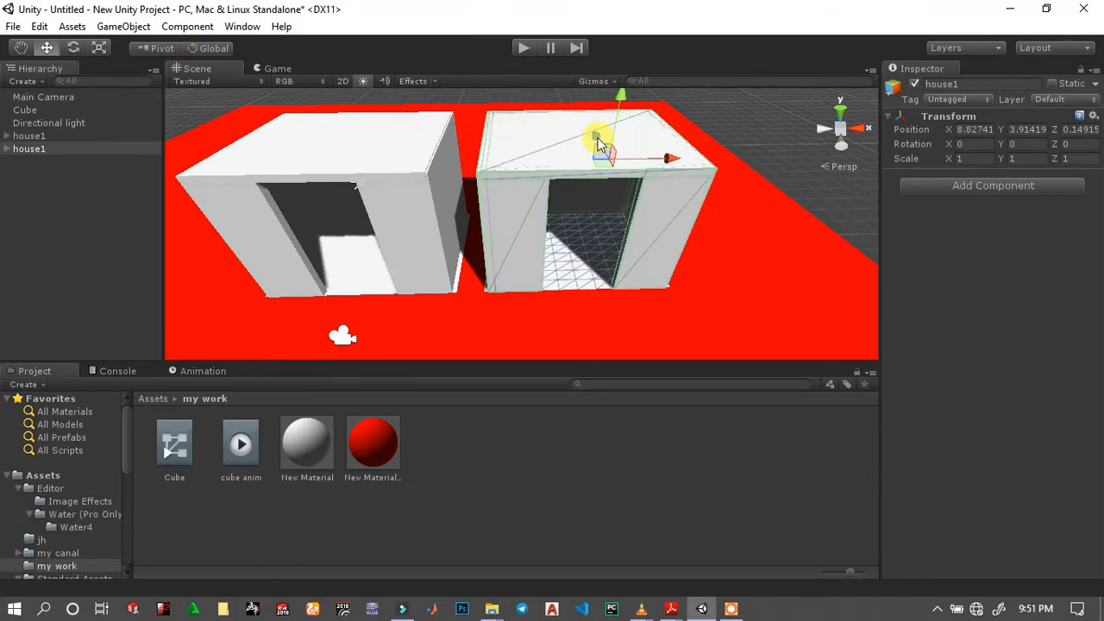
pyautogui.moveTo(601, 144); pyautogui.dragTo(648, 210)
pyautogui.scroll(-3, 449, 190)
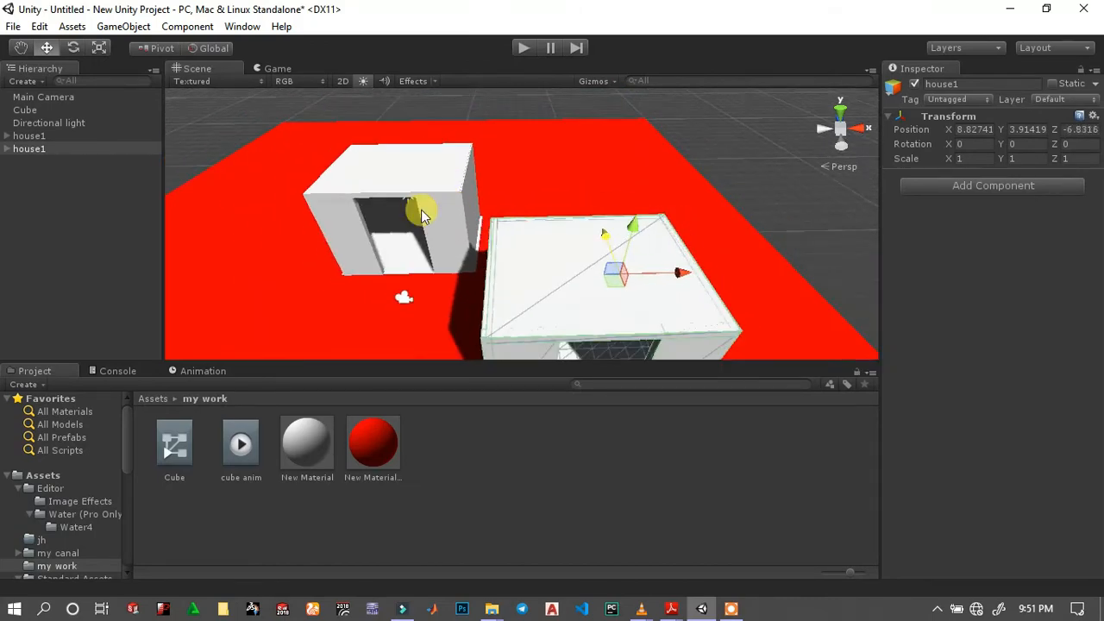
pyautogui.keyDown('alt'); pyautogui.moveTo(423, 216); pyautogui.dragTo(607, 172); pyautogui.keyUp('alt')
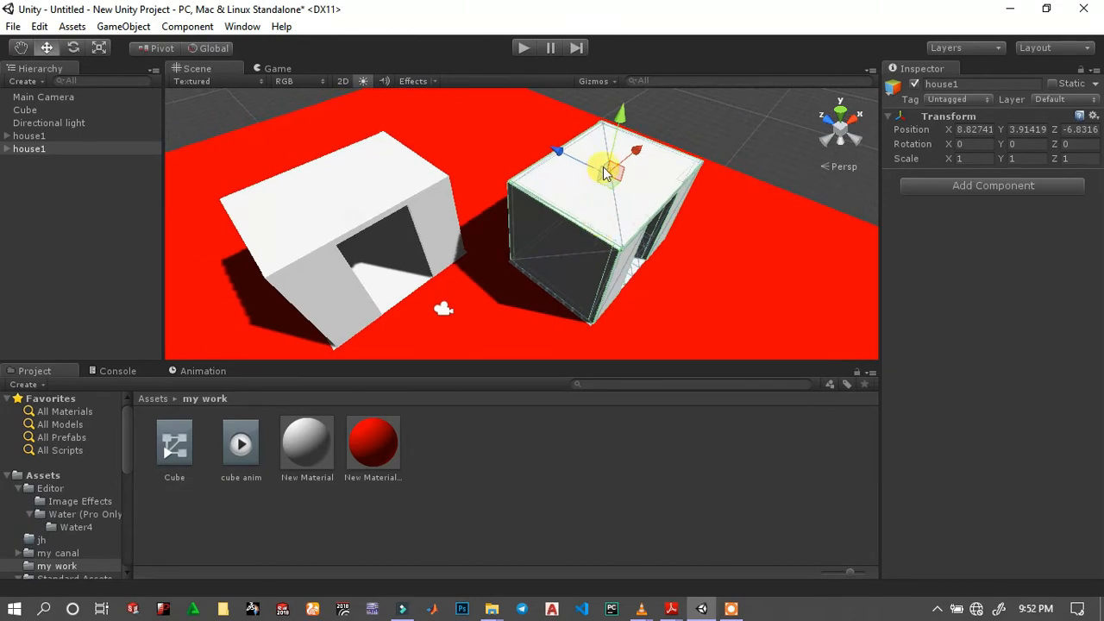
# Set the duplicated house's Y rotation to 90 and move it along Z to about -10.8.
pyautogui.click(1014, 144)
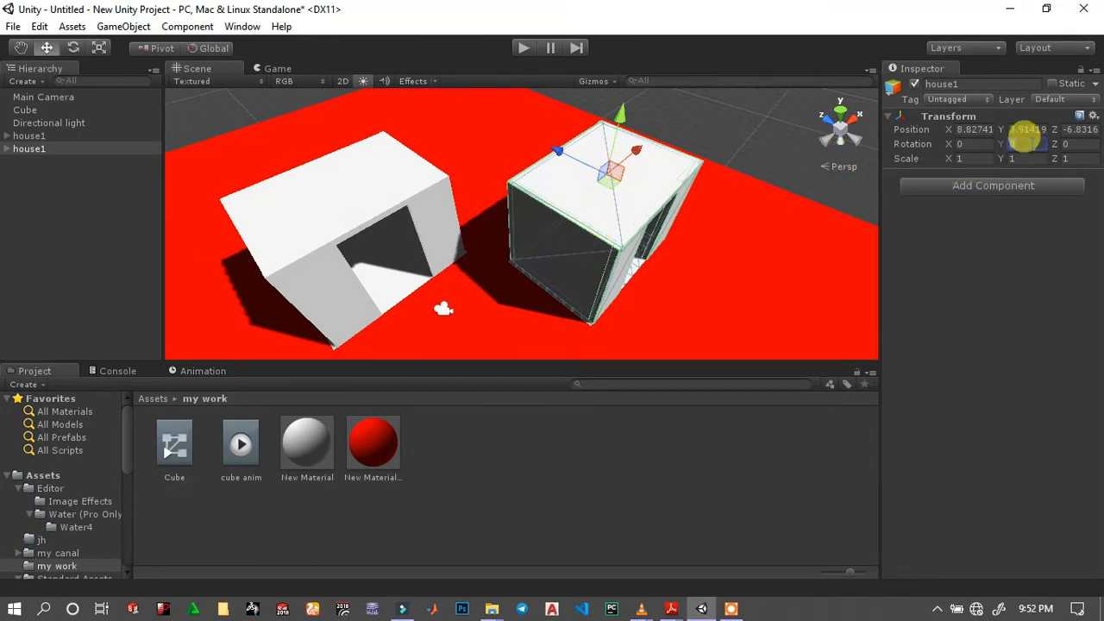
pyautogui.write('90')
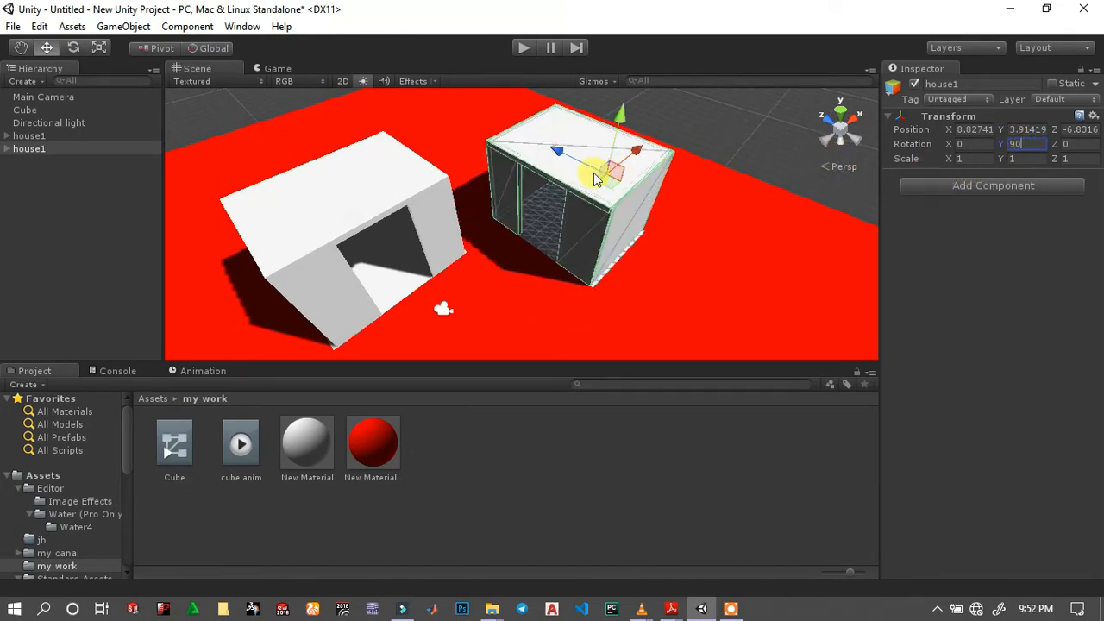
pyautogui.moveTo(557, 160); pyautogui.dragTo(628, 188)
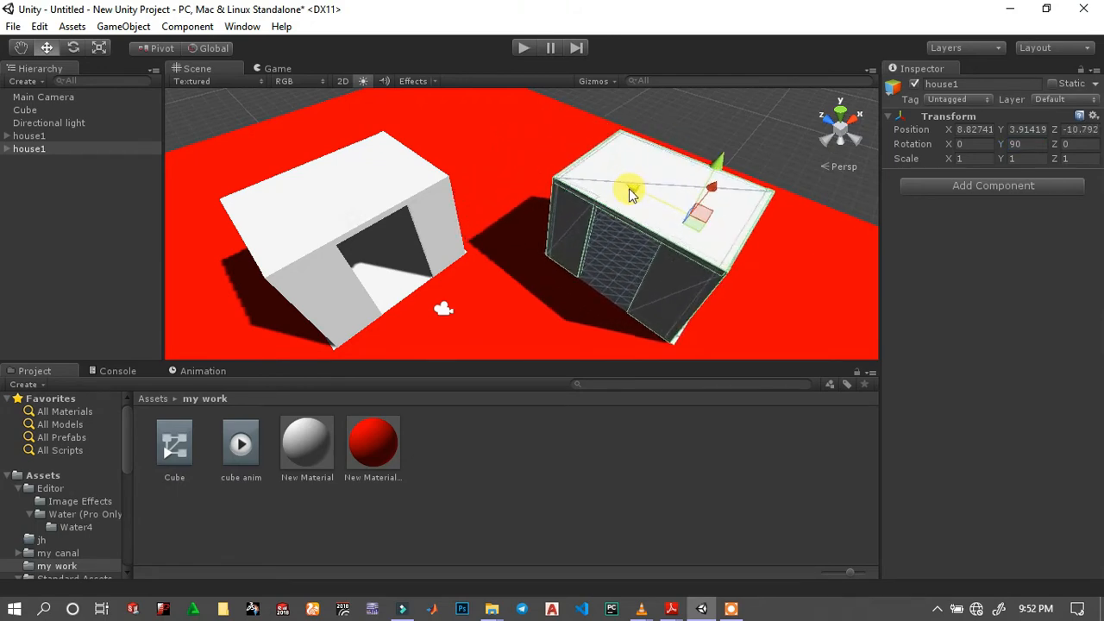
pyautogui.keyDown('alt'); pyautogui.moveTo(417, 265); pyautogui.dragTo(161, 214); pyautogui.keyUp('alt')
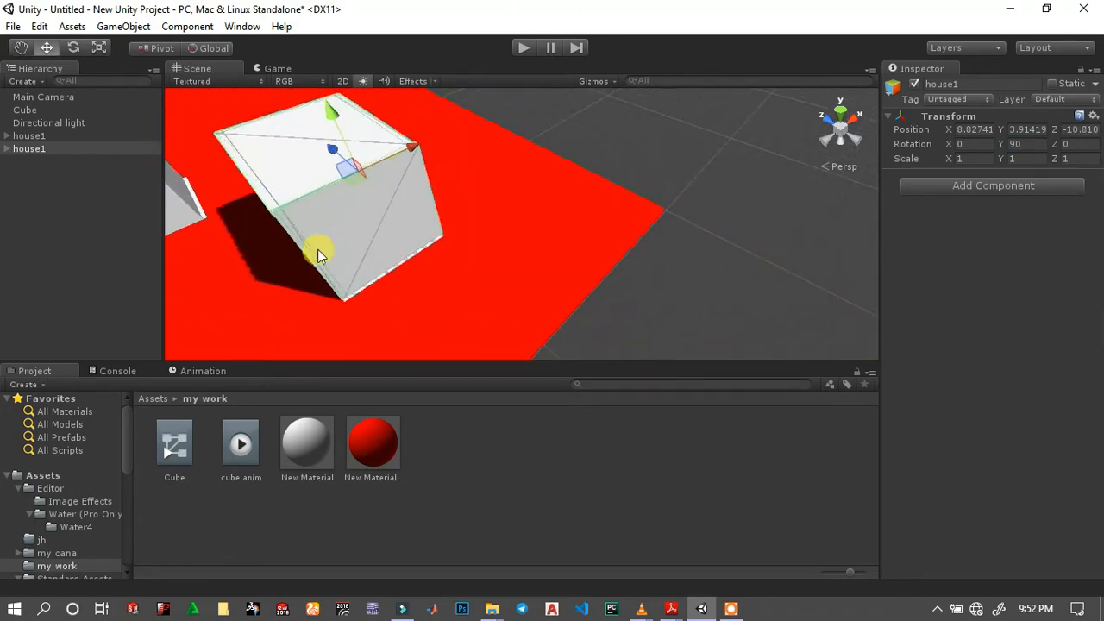
pyautogui.keyDown('alt'); pyautogui.moveTo(351, 254); pyautogui.dragTo(493, 286); pyautogui.keyUp('alt')
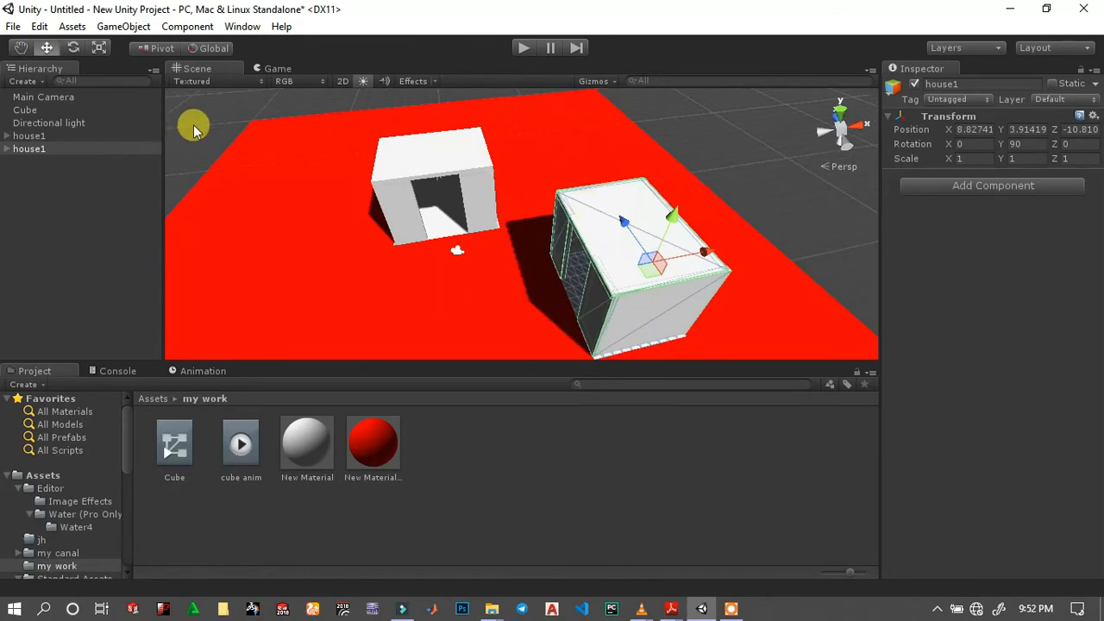
pyautogui.click(296, 174)
pyautogui.keyDown('alt'); pyautogui.moveTo(296, 174); pyautogui.dragTo(375, 198); pyautogui.keyUp('alt')
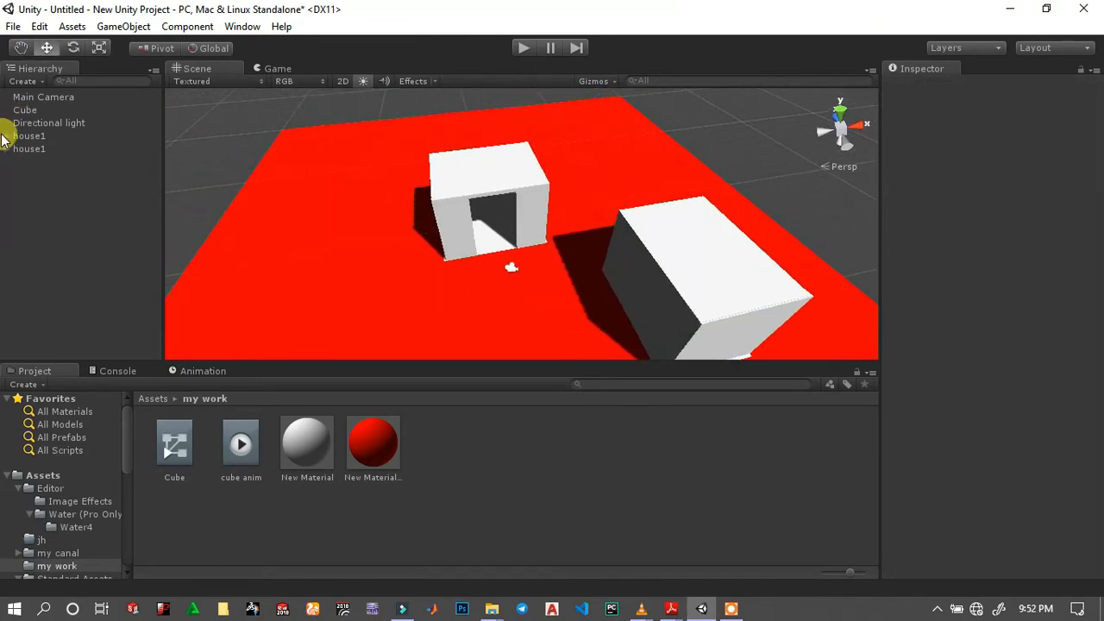
# Expand the original house1 group and open the texturs folder inside the my canal assets folder.
pyautogui.click(53, 476)
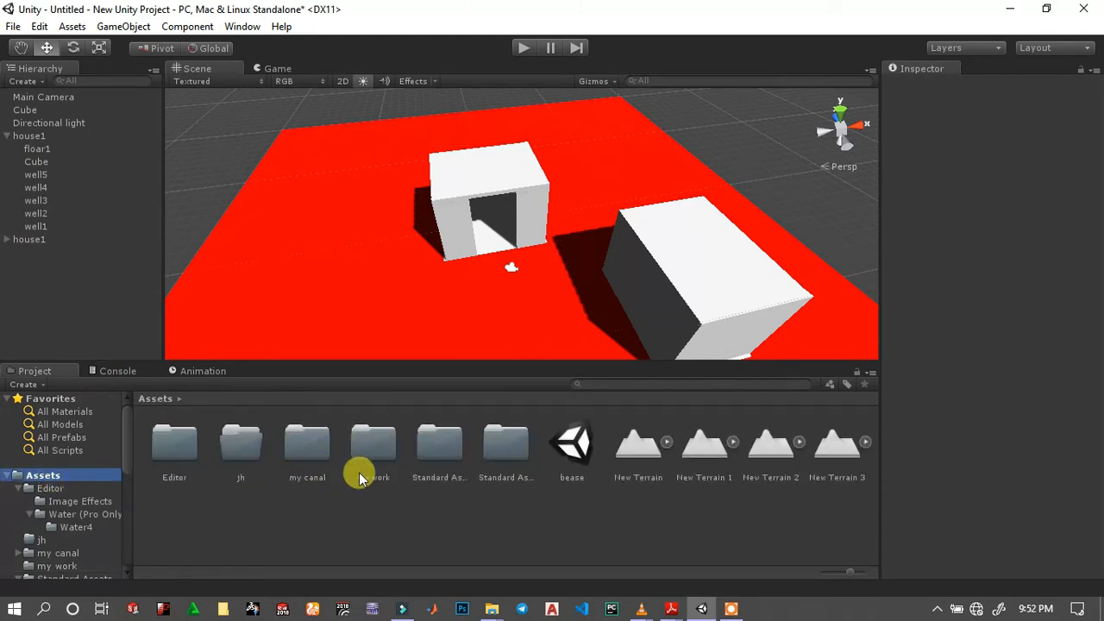
pyautogui.doubleClick(299, 448)
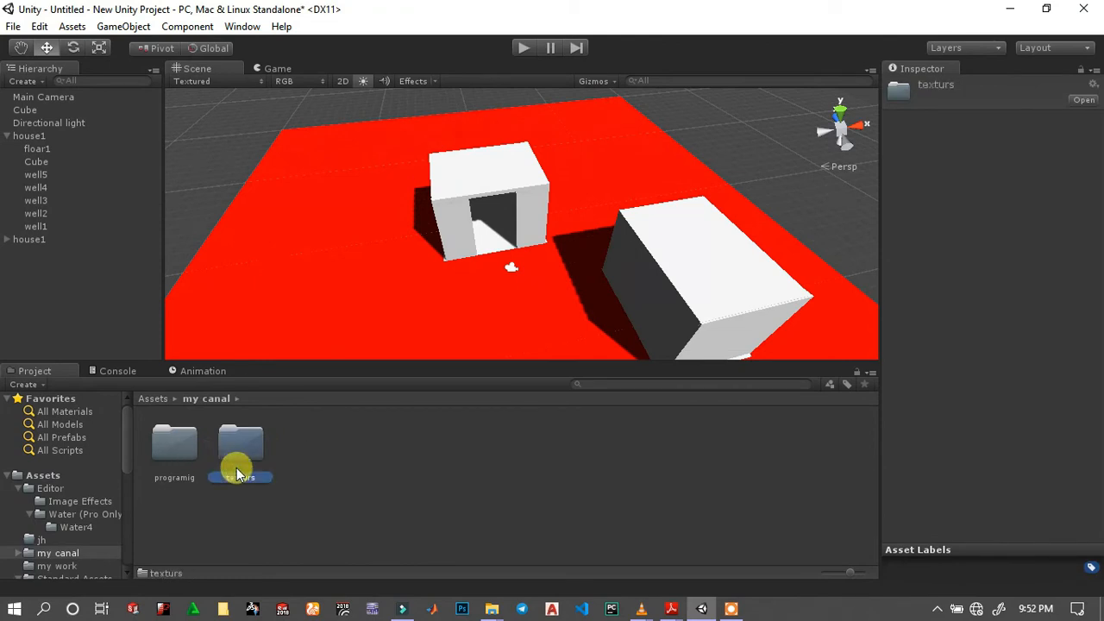
pyautogui.doubleClick(239, 458)
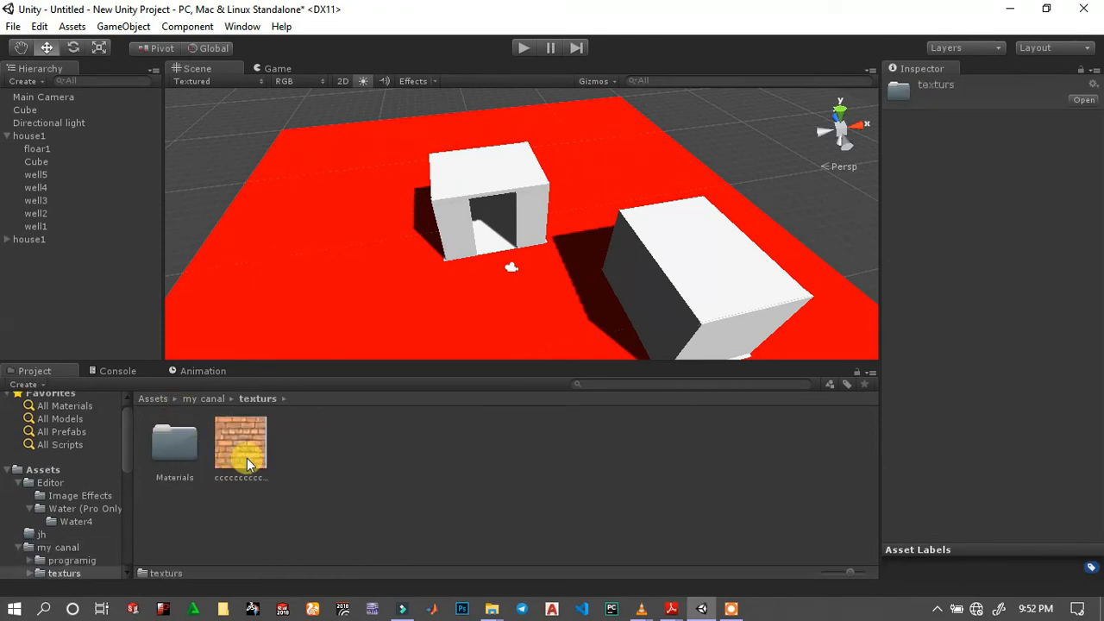
# Apply the brick texture to the front walls well4 and well5 on either side of the original house's doorway.
pyautogui.click(41, 148)
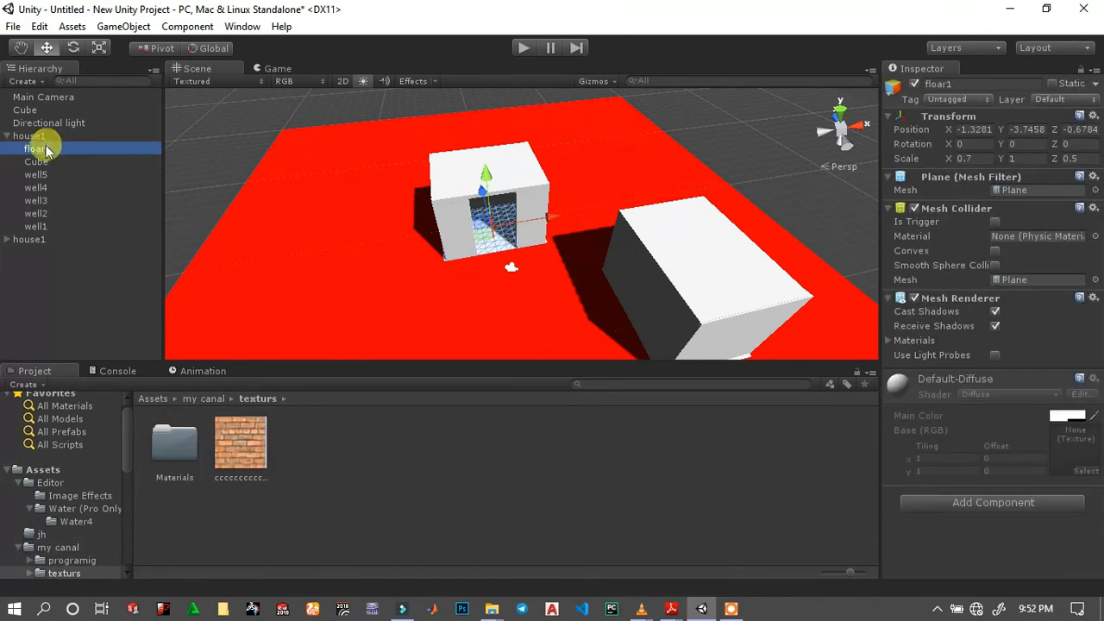
pyautogui.click(38, 162)
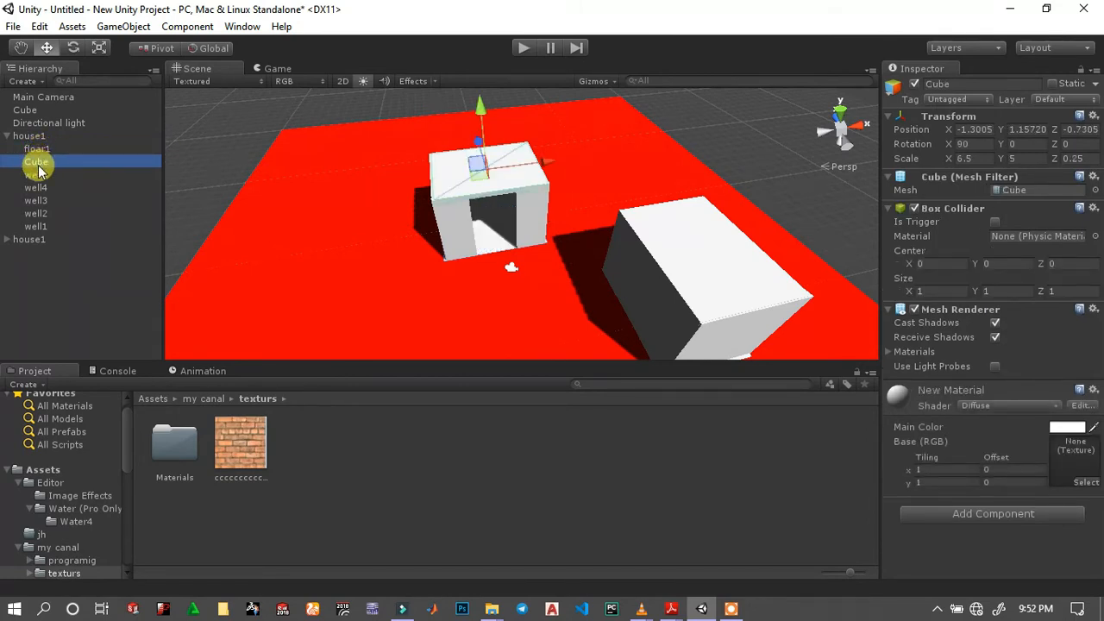
pyautogui.moveTo(241, 457); pyautogui.dragTo(47, 161)
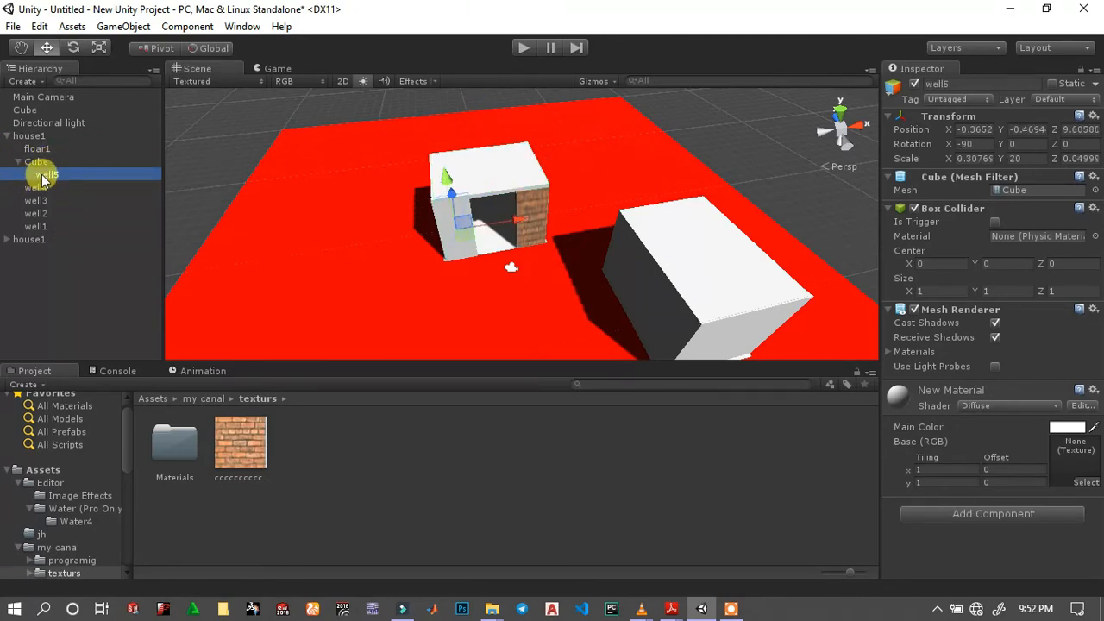
pyautogui.click(42, 165)
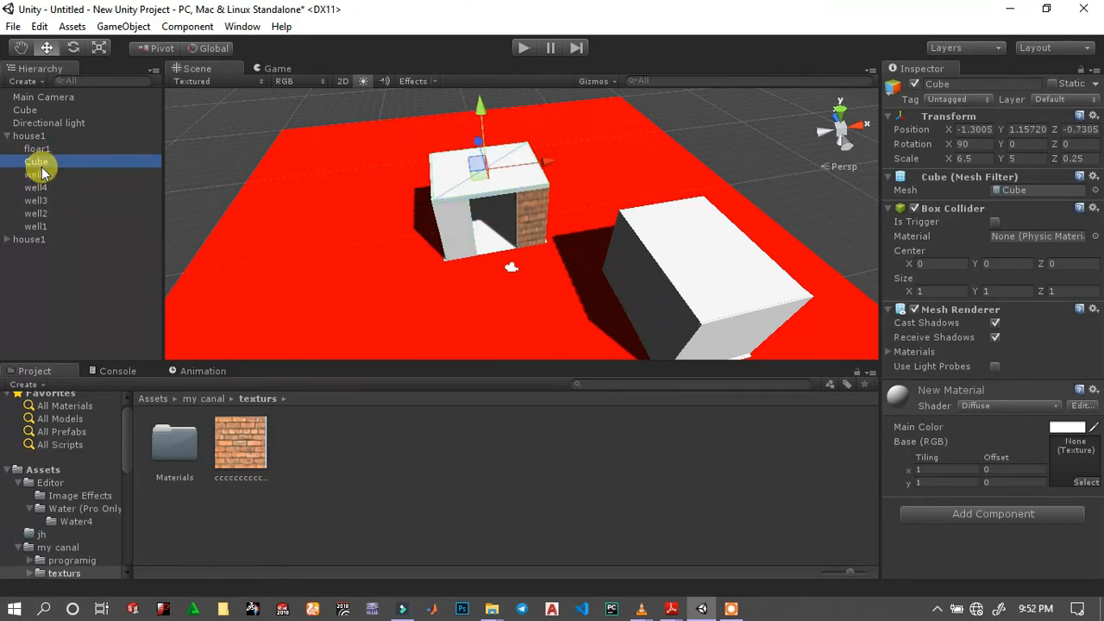
pyautogui.click(349, 516)
pyautogui.moveTo(236, 463); pyautogui.dragTo(37, 177)
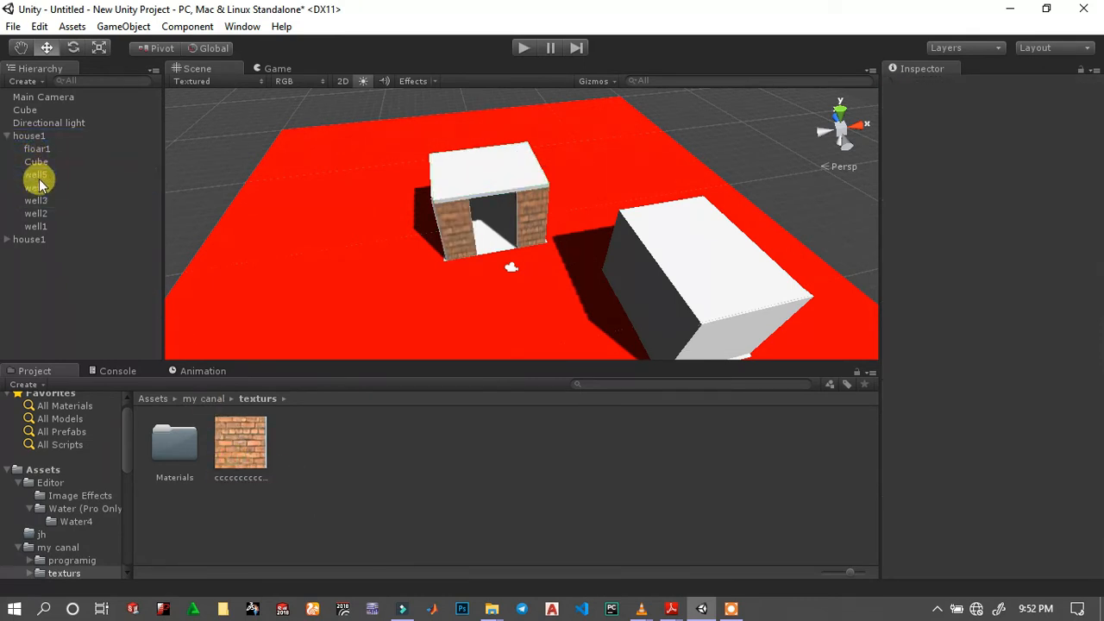
# Apply the brick texture to the original house's roof cube and the walls well3 and well1.
pyautogui.moveTo(242, 443); pyautogui.dragTo(62, 163)
pyautogui.moveTo(246, 423); pyautogui.dragTo(47, 203)
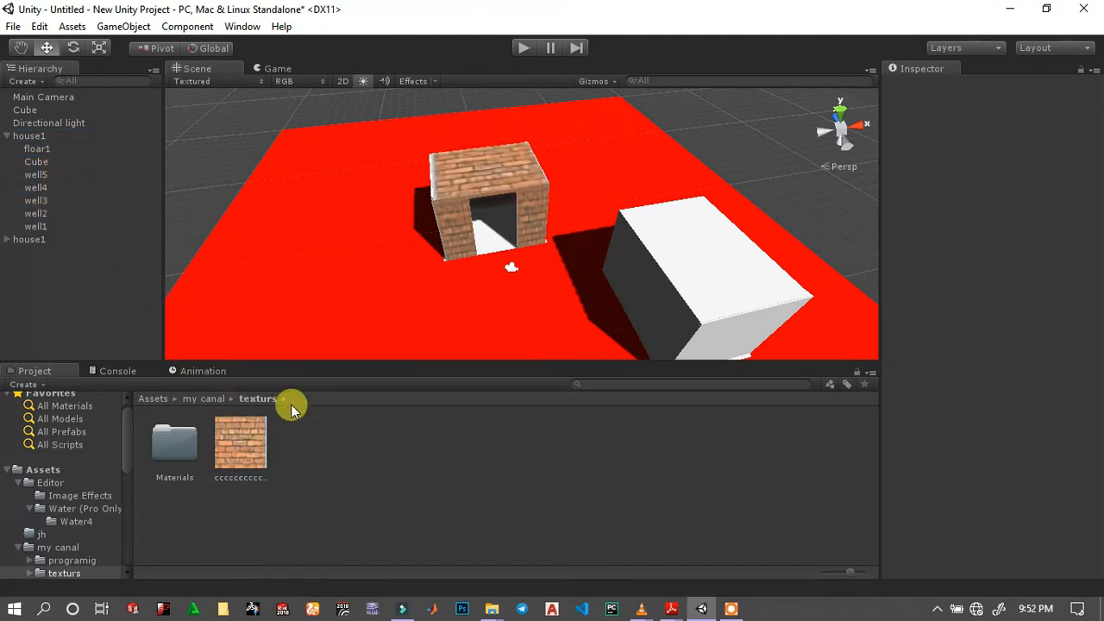
pyautogui.moveTo(226, 445); pyautogui.dragTo(44, 202)
pyautogui.moveTo(239, 438); pyautogui.dragTo(47, 230)
pyautogui.moveTo(256, 421); pyautogui.dragTo(126, 226)
pyautogui.moveTo(62, 194); pyautogui.dragTo(49, 197)
pyautogui.moveTo(240, 440); pyautogui.dragTo(66, 178)
# Check the original house's parts for missing texture and apply the brick texture to the side wall well2.
pyautogui.moveTo(522, 259); pyautogui.dragTo(410, 369, button='middle')
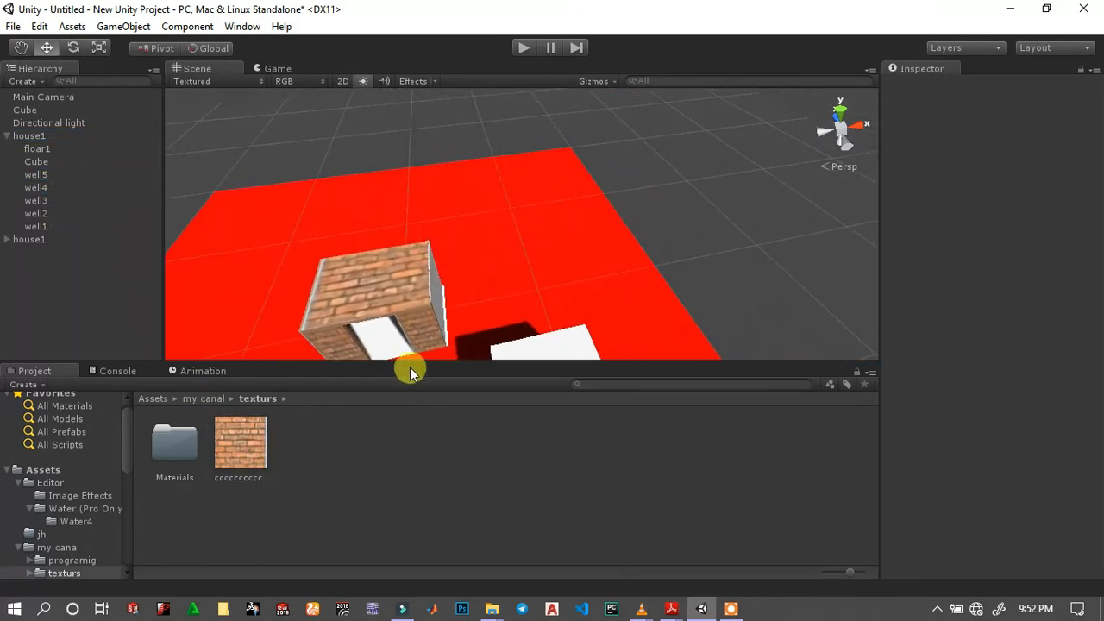
pyautogui.moveTo(396, 310); pyautogui.dragTo(297, 272, button='middle')
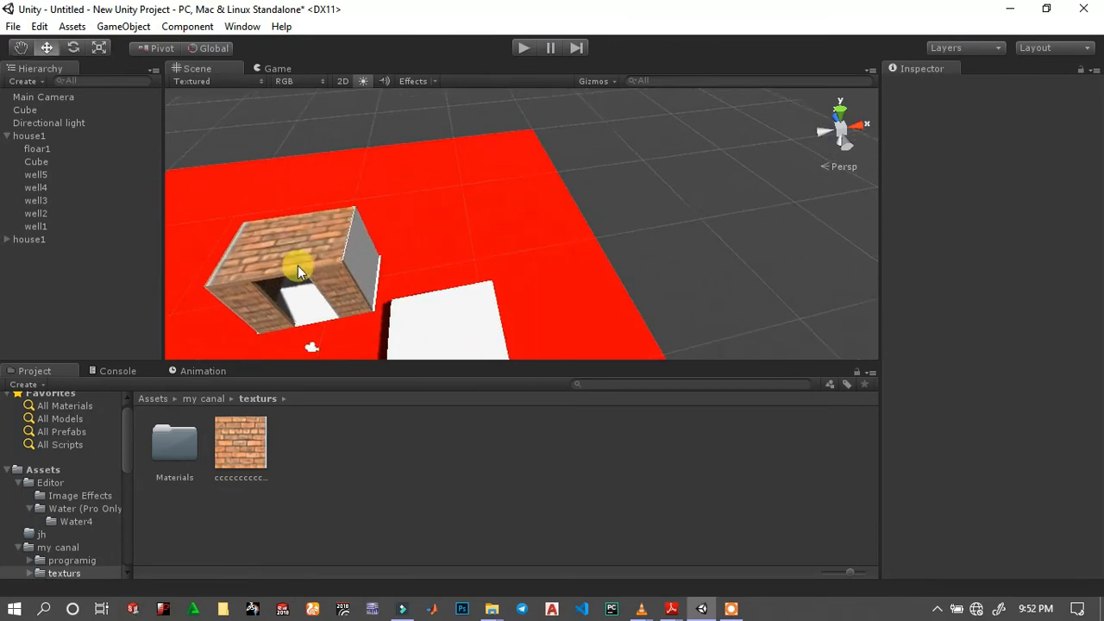
pyautogui.click(35, 174)
pyautogui.click(36, 187)
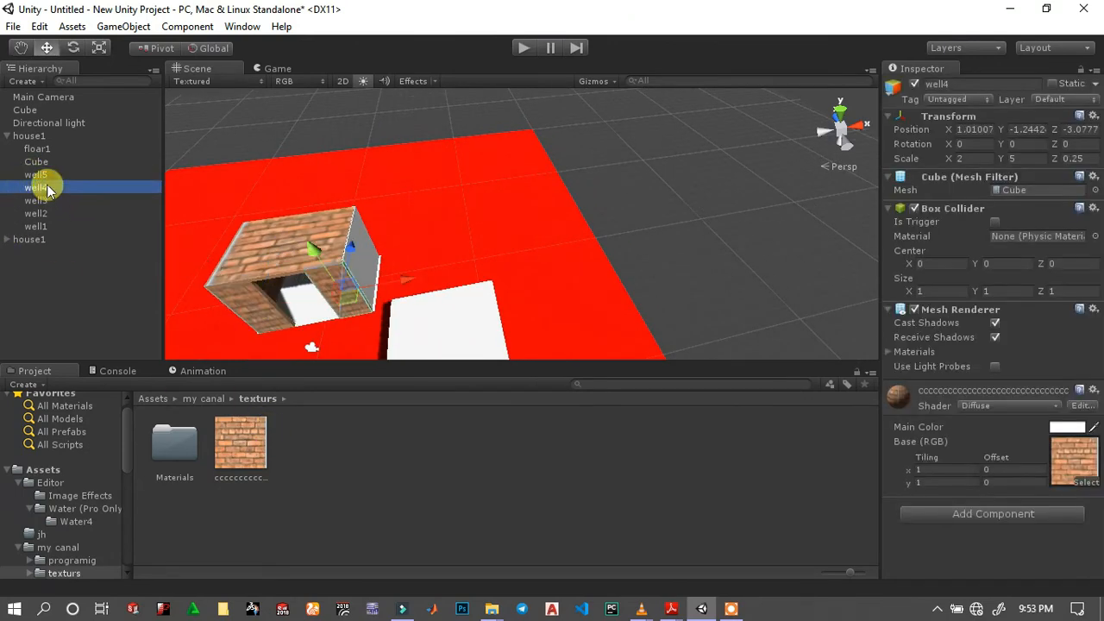
pyautogui.click(38, 163)
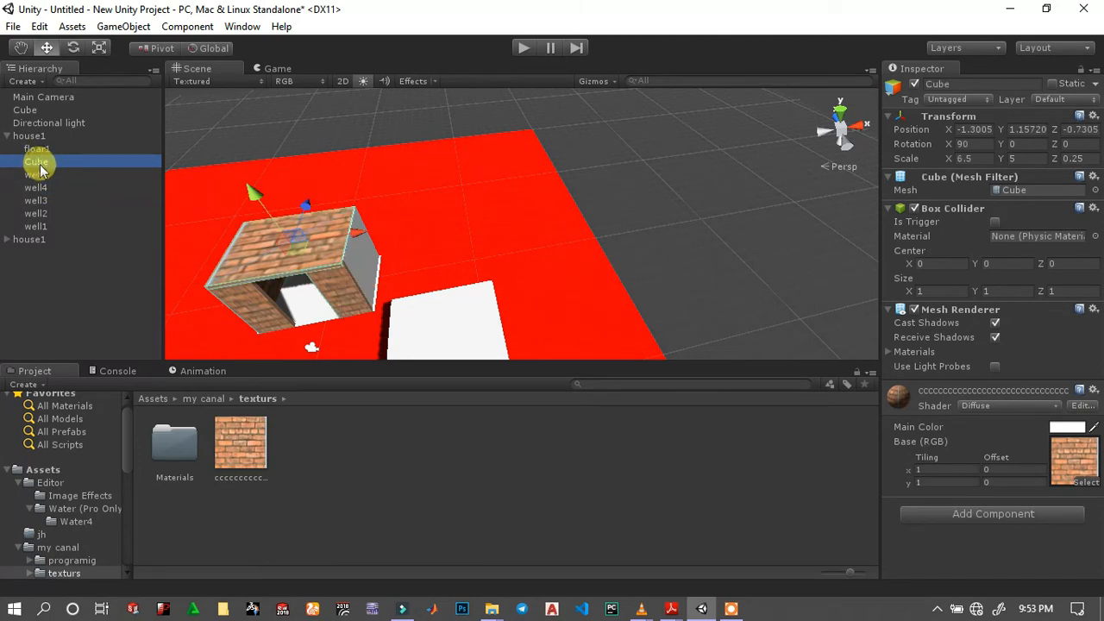
pyautogui.click(36, 200)
pyautogui.click(39, 213)
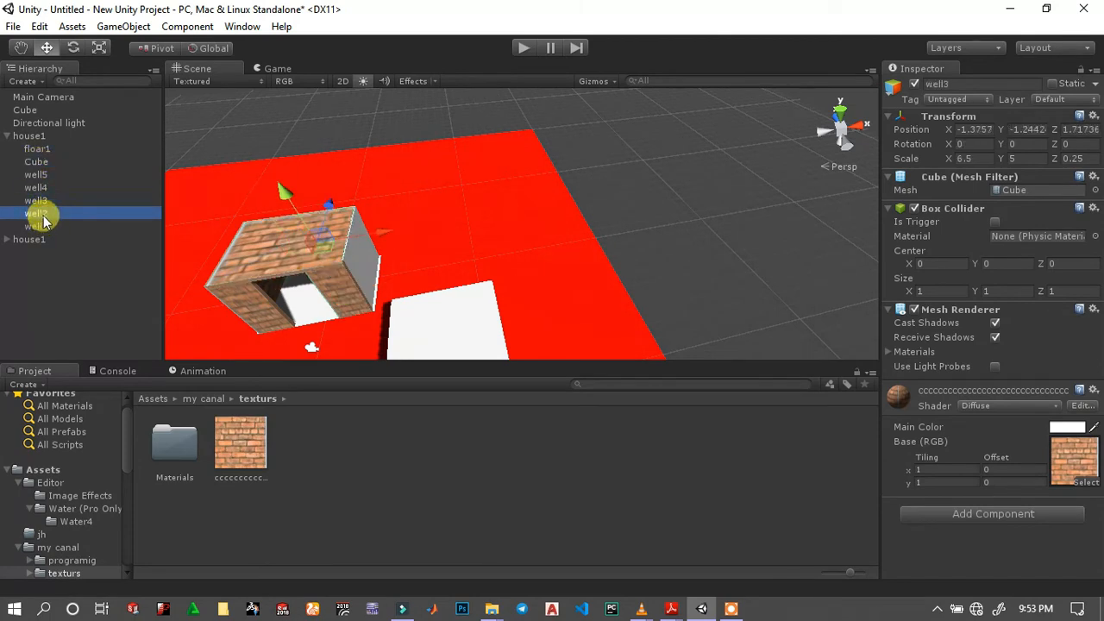
pyautogui.moveTo(234, 448); pyautogui.dragTo(49, 214)
pyautogui.moveTo(287, 259); pyautogui.dragTo(485, 247, button='middle')
pyautogui.keyDown('alt'); pyautogui.moveTo(484, 247); pyautogui.dragTo(386, 271); pyautogui.keyUp('alt')
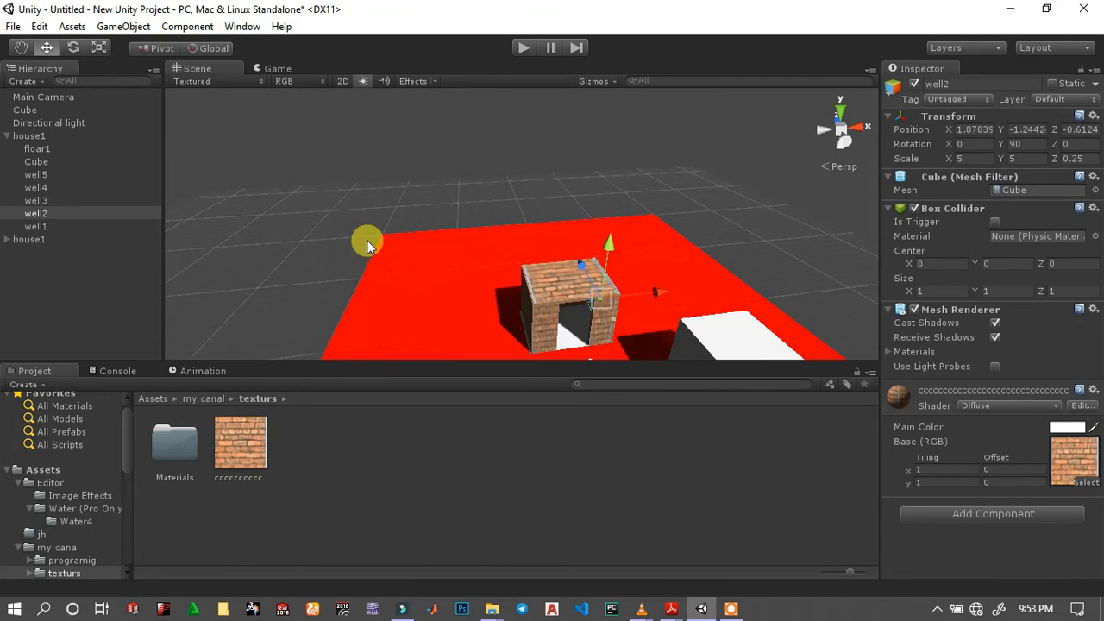
pyautogui.click(367, 245)
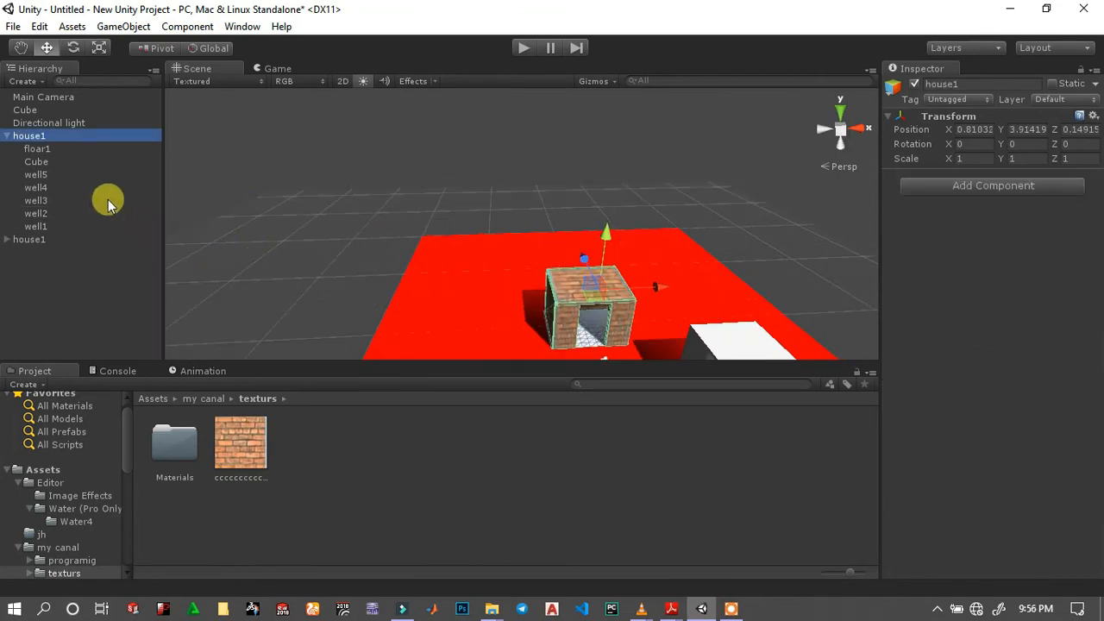
pyautogui.click(308, 178)
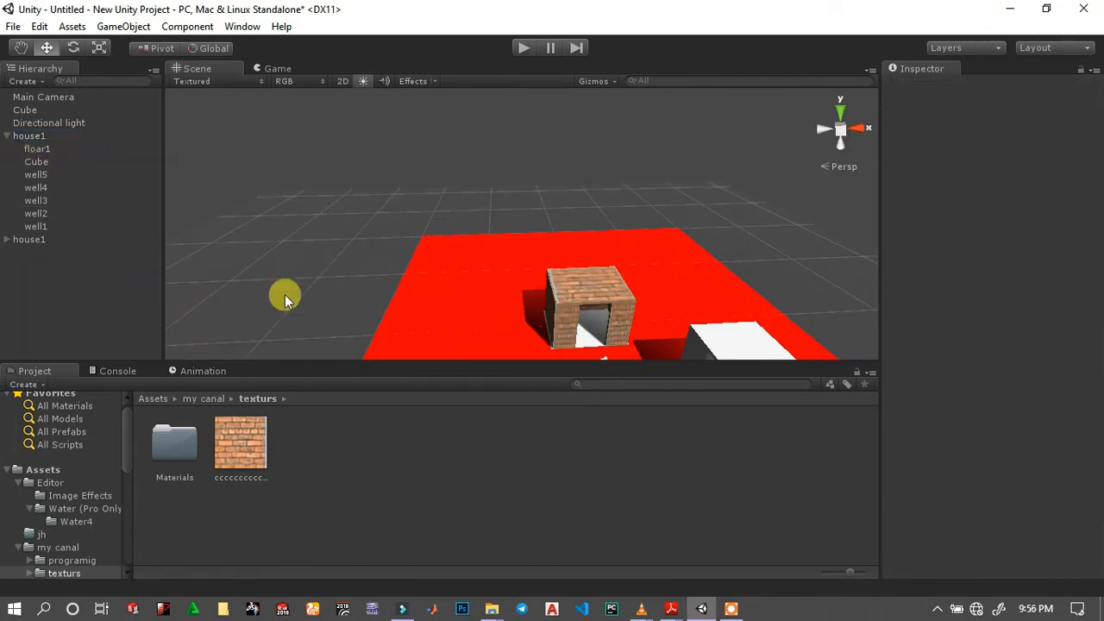
# Switch to the pi folder in File Explorer and import the IMG_20200629_152741_754 and normal images into Unity's texturs folder.
pyautogui.moveTo(491, 609)
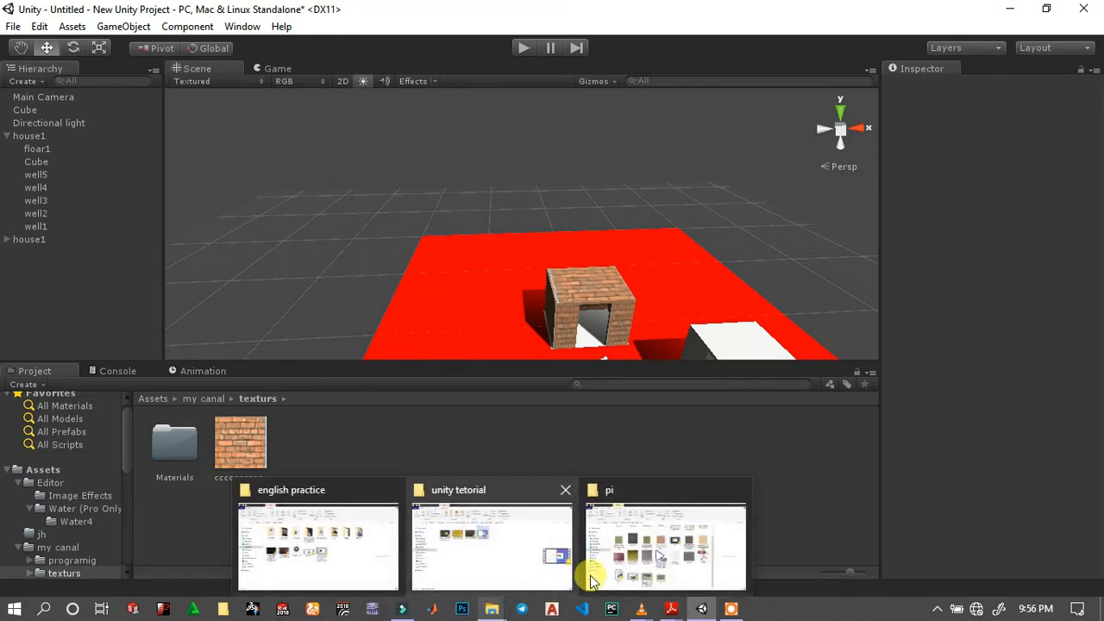
pyautogui.click(591, 582)
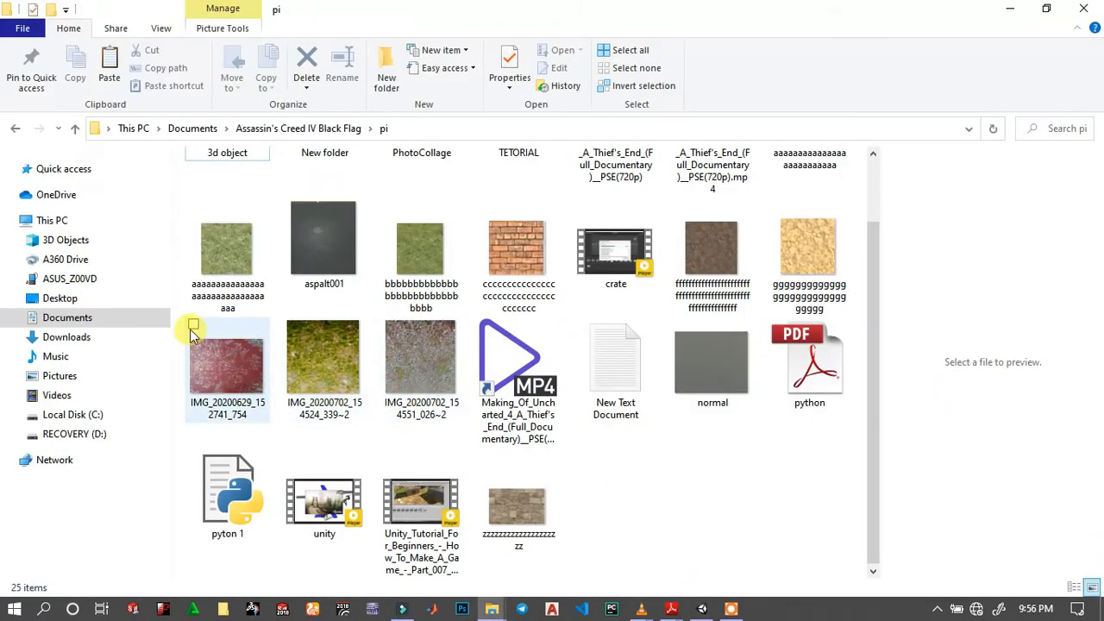
pyautogui.click(193, 332)
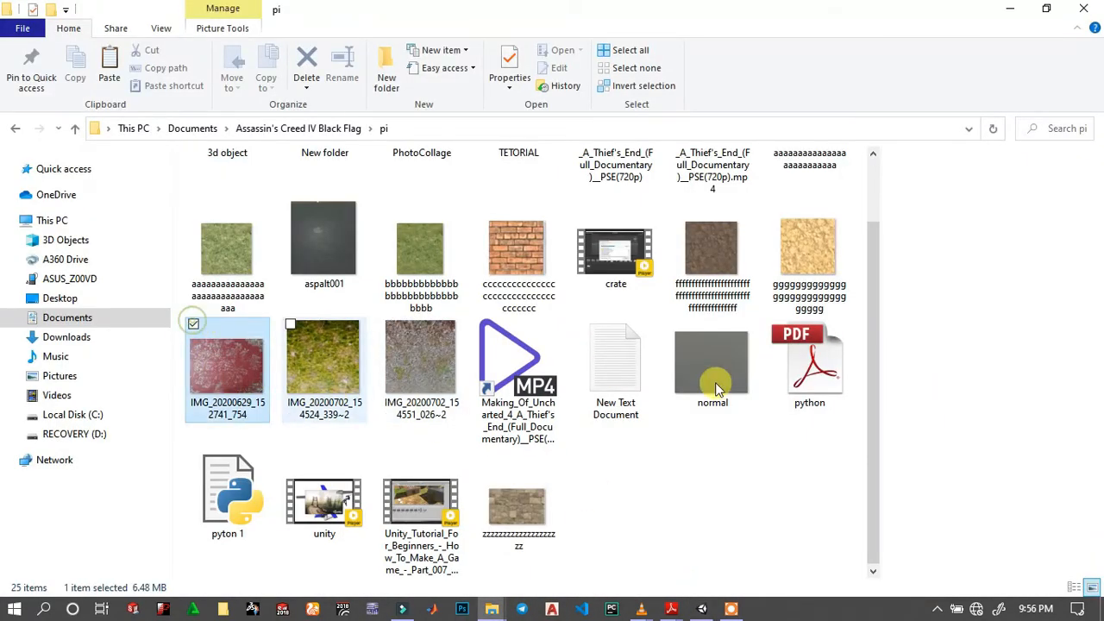
pyautogui.click(678, 325)
pyautogui.moveTo(712, 349); pyautogui.dragTo(366, 435)
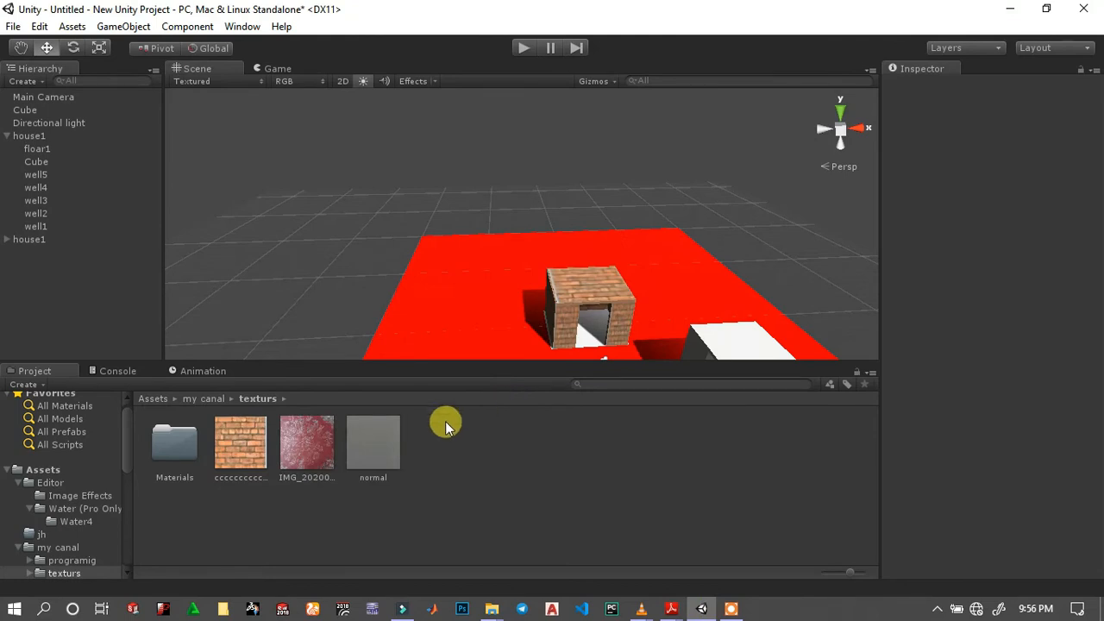
# Apply the IMG_20200629_152741_754 texture to the original house's floor, floar1.
pyautogui.click(43, 152)
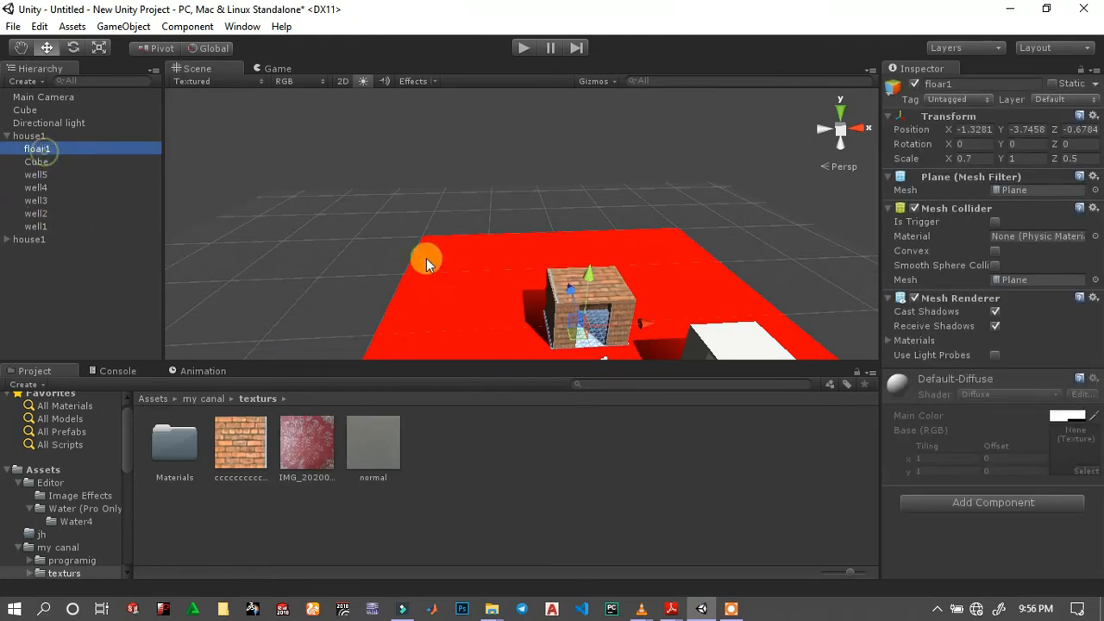
pyautogui.moveTo(504, 292); pyautogui.dragTo(435, 261, button='middle')
pyautogui.scroll(5, 520, 312)
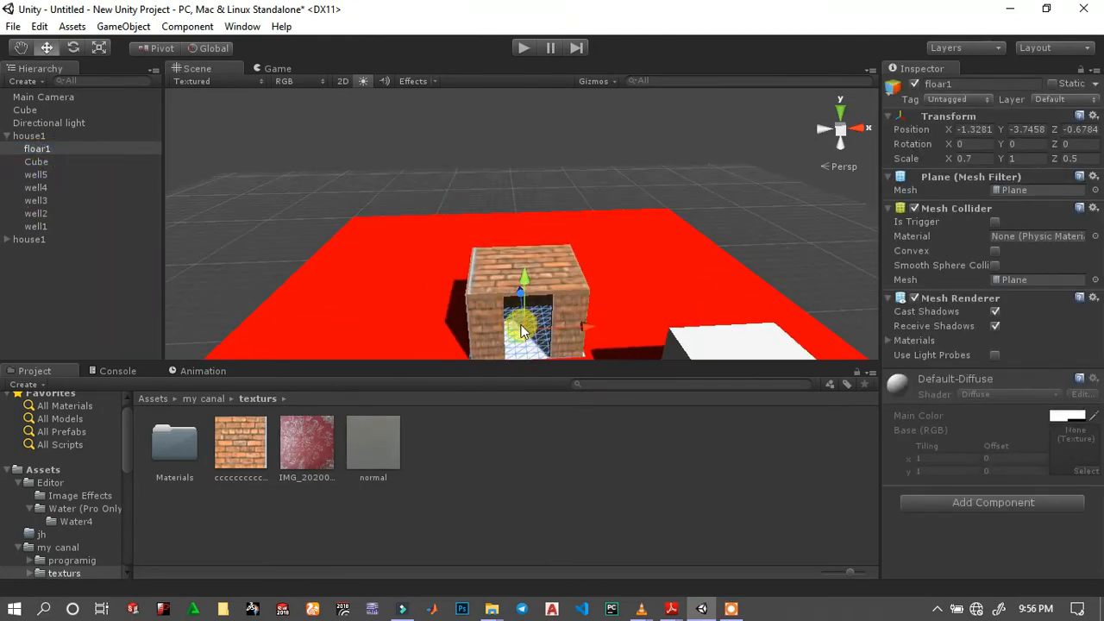
pyautogui.scroll(2, 480, 308)
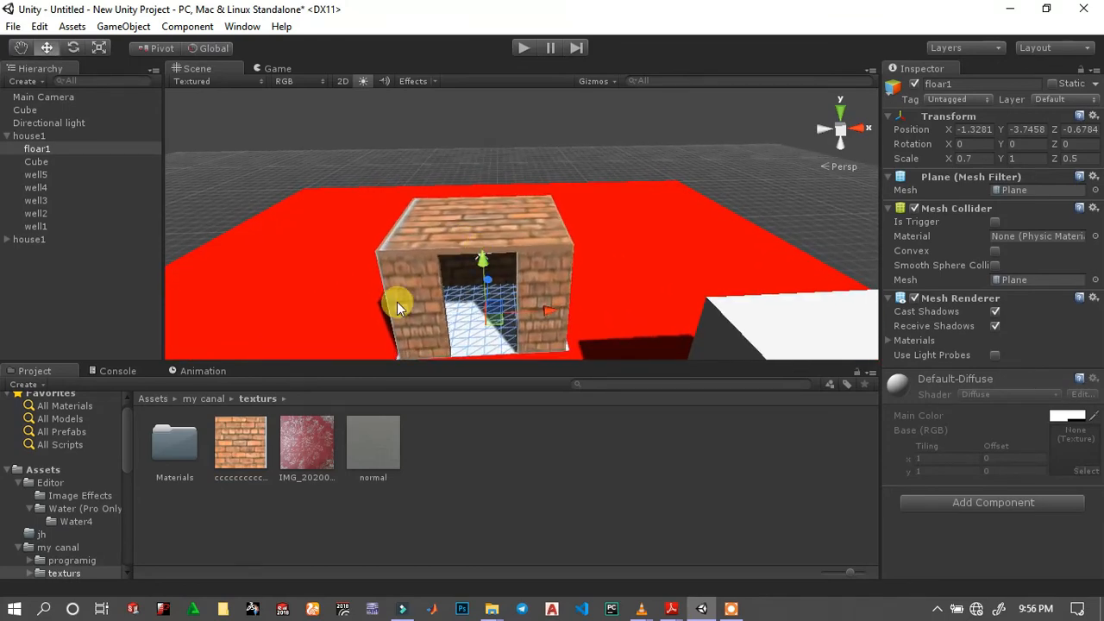
pyautogui.moveTo(307, 442); pyautogui.dragTo(475, 311)
pyautogui.click(269, 166)
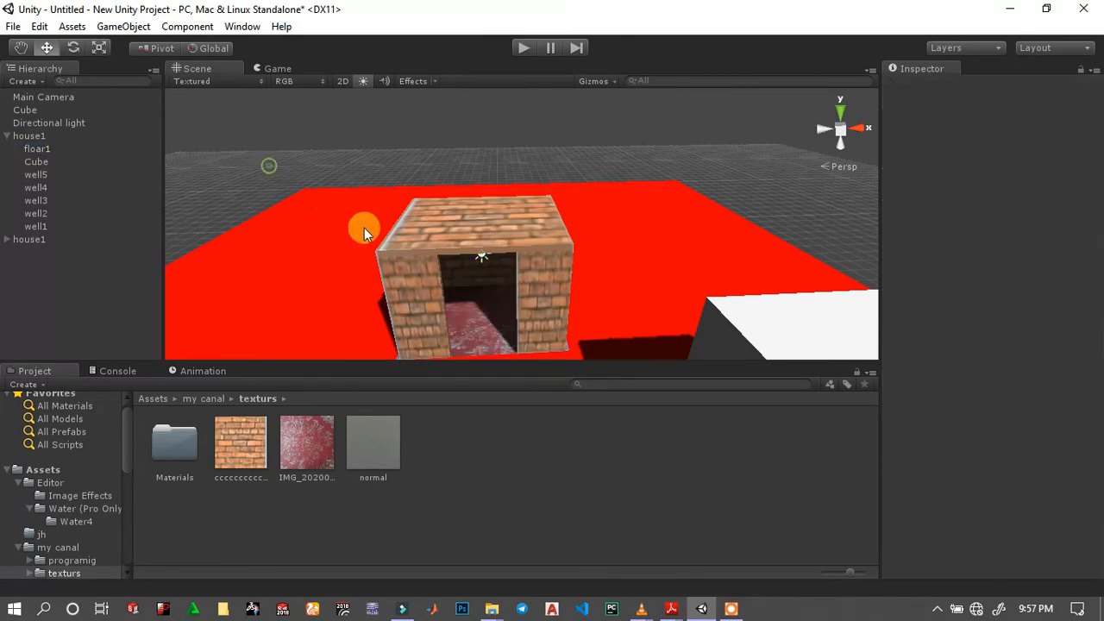
# Apply the IMG_20200629_152741_754 texture to the duplicated house's floor, floar1.
pyautogui.moveTo(458, 280); pyautogui.dragTo(415, 213, button='middle')
pyautogui.moveTo(559, 242); pyautogui.dragTo(776, 328, button='right')
pyautogui.moveTo(513, 262)
pyautogui.mouseDown(button='middle')
pyautogui.moveTo(291, 259)
pyautogui.moveTo(527, 266)
pyautogui.mouseUp(button='middle')
pyautogui.scroll(-10, 527, 266)
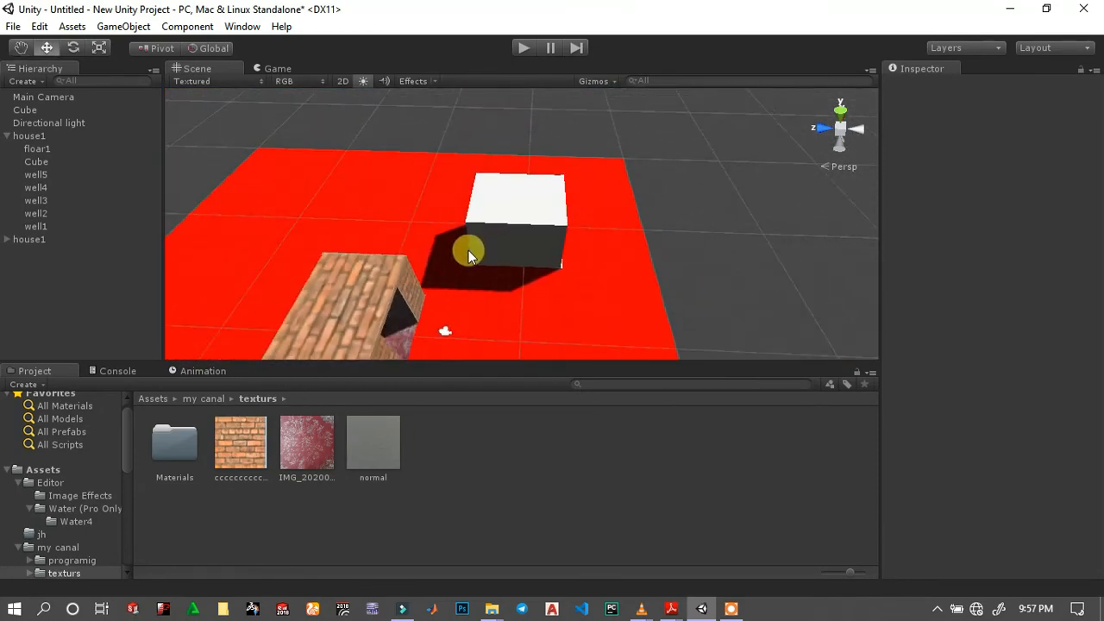
pyautogui.moveTo(466, 247); pyautogui.dragTo(608, 206, button='middle')
pyautogui.moveTo(608, 205); pyautogui.dragTo(570, 317, button='right')
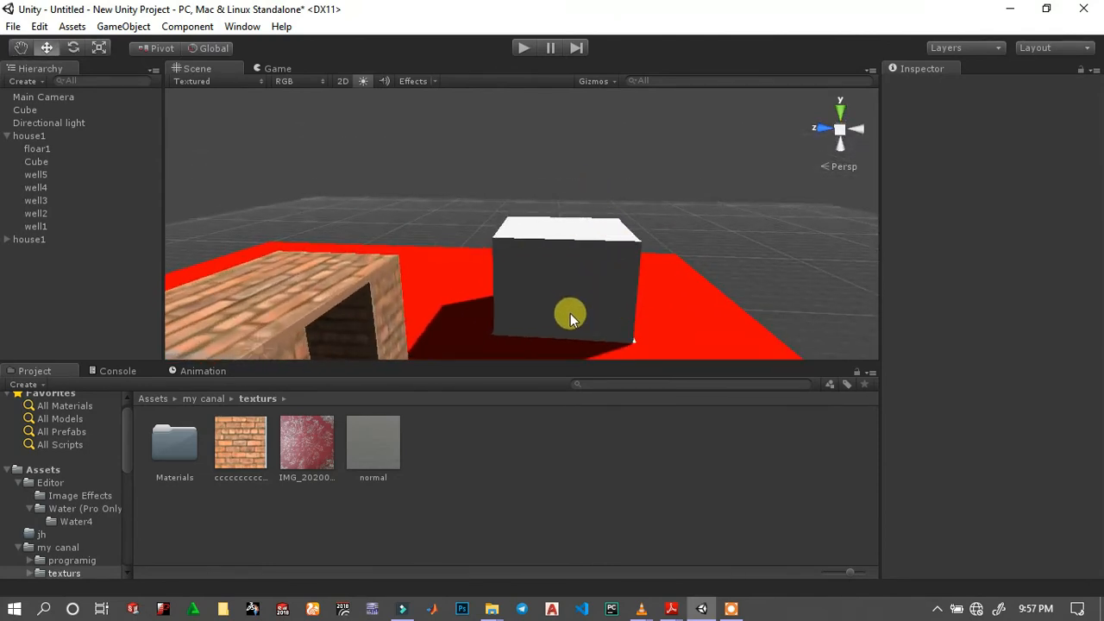
pyautogui.click(36, 253)
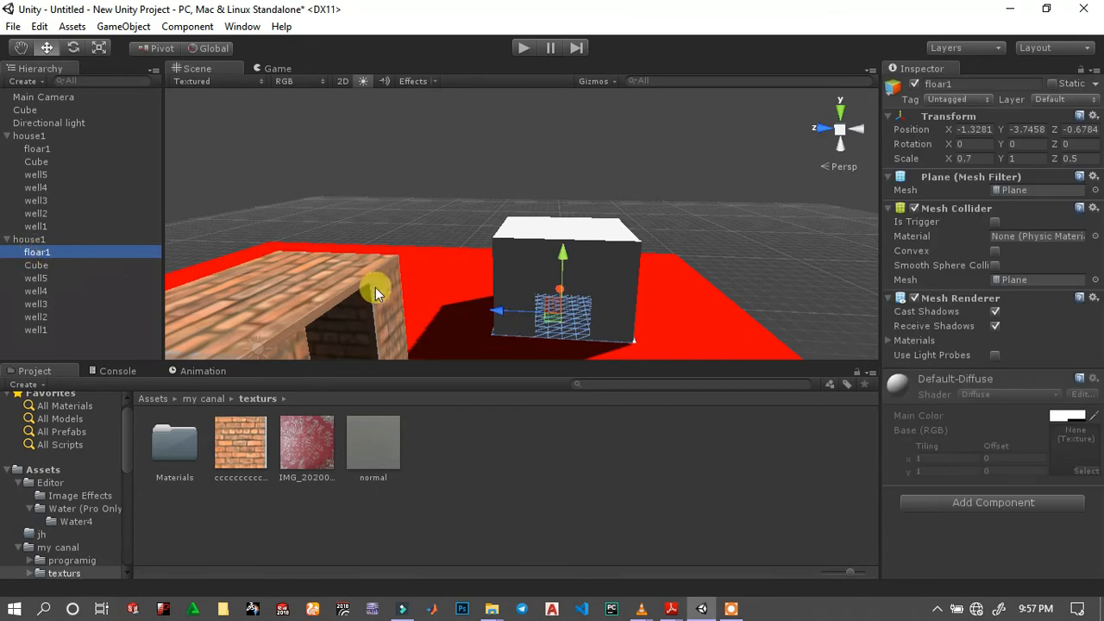
pyautogui.moveTo(300, 453); pyautogui.dragTo(86, 246)
pyautogui.click(438, 177)
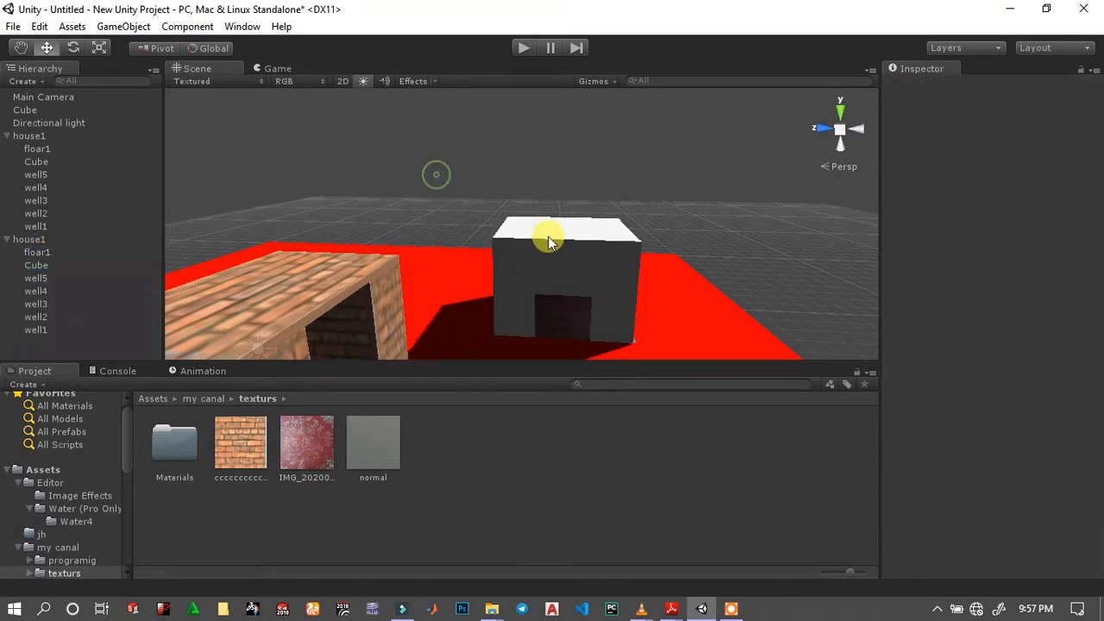
# Apply the normal texture to the roof cubes of the duplicated house and the original house.
pyautogui.moveTo(549, 237)
pyautogui.mouseDown(button='middle')
pyautogui.moveTo(538, 261)
pyautogui.moveTo(554, 247)
pyautogui.mouseUp(button='middle')
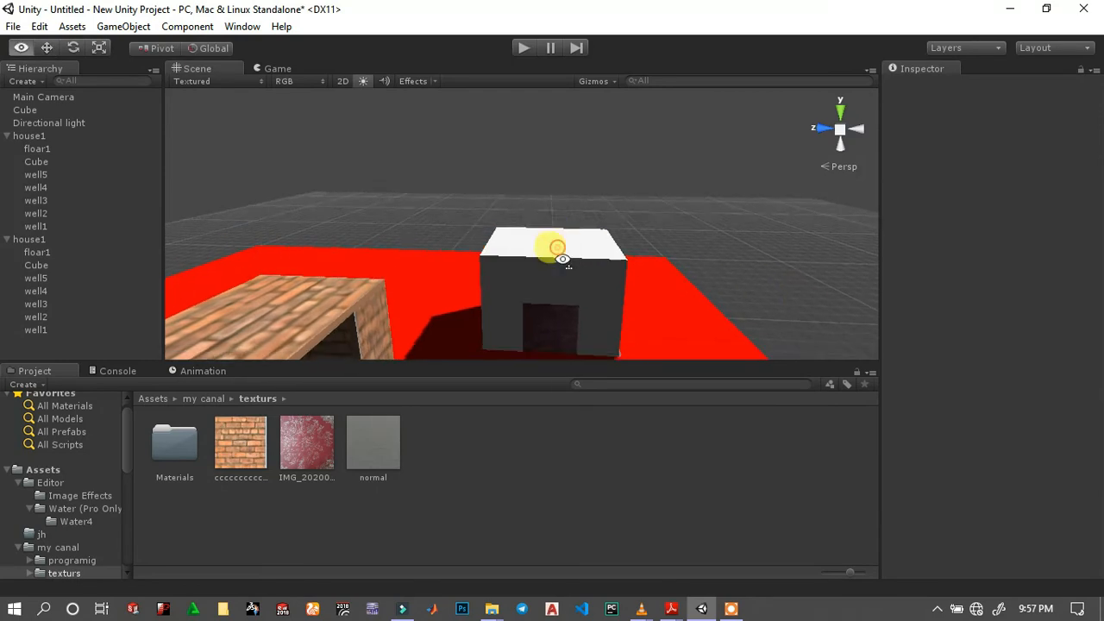
pyautogui.click(35, 265)
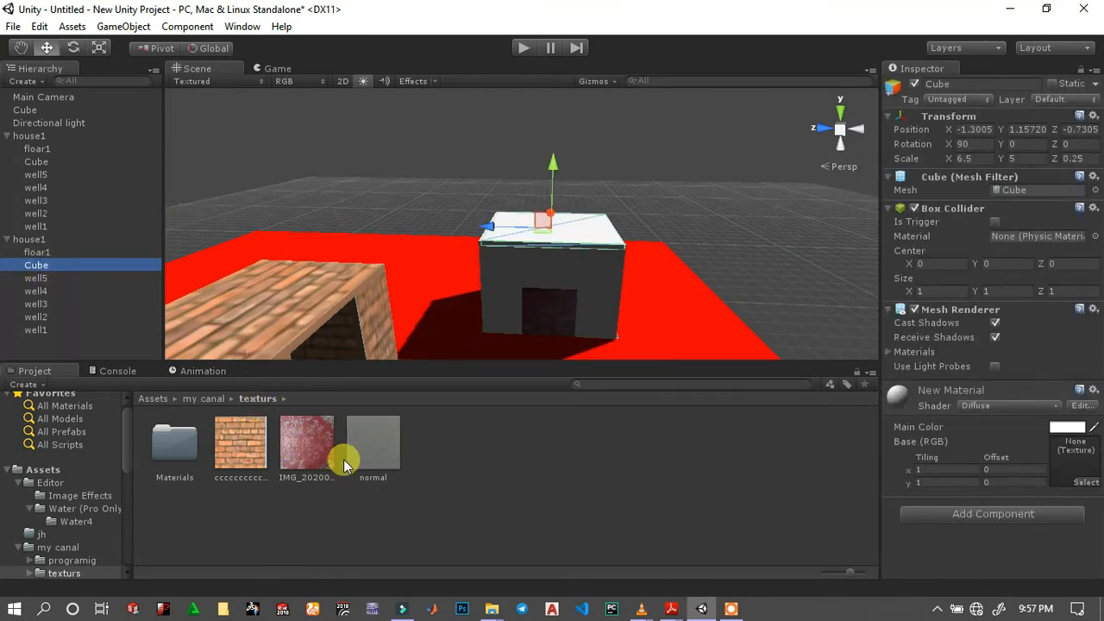
pyautogui.moveTo(364, 463); pyautogui.dragTo(20, 265)
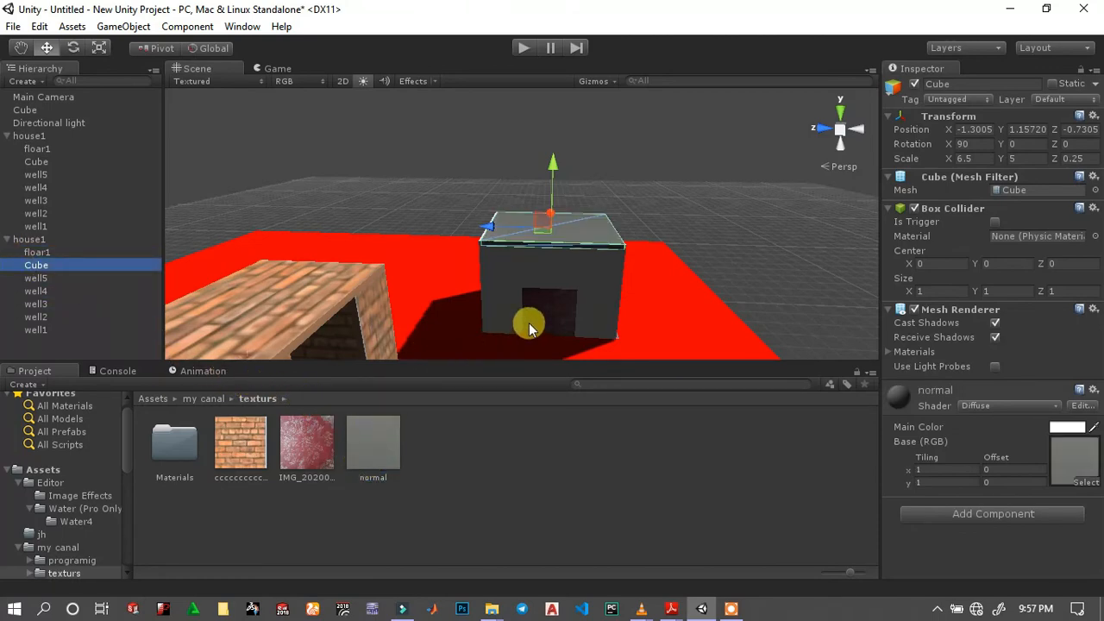
pyautogui.moveTo(528, 325); pyautogui.dragTo(327, 298, button='right')
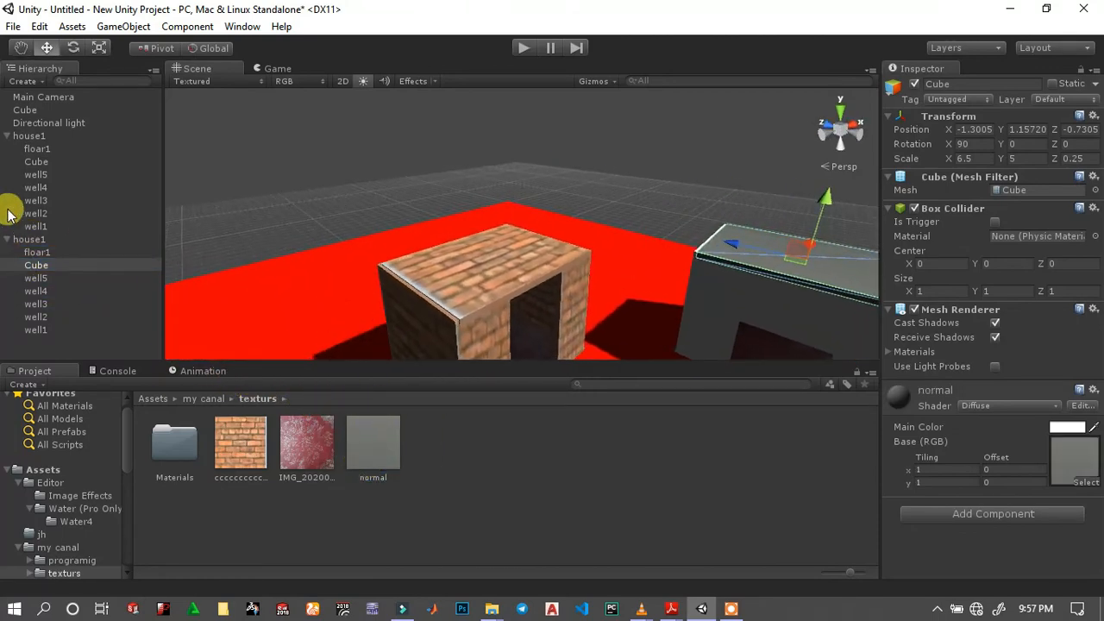
pyautogui.click(43, 163)
pyautogui.moveTo(362, 439); pyautogui.dragTo(29, 168)
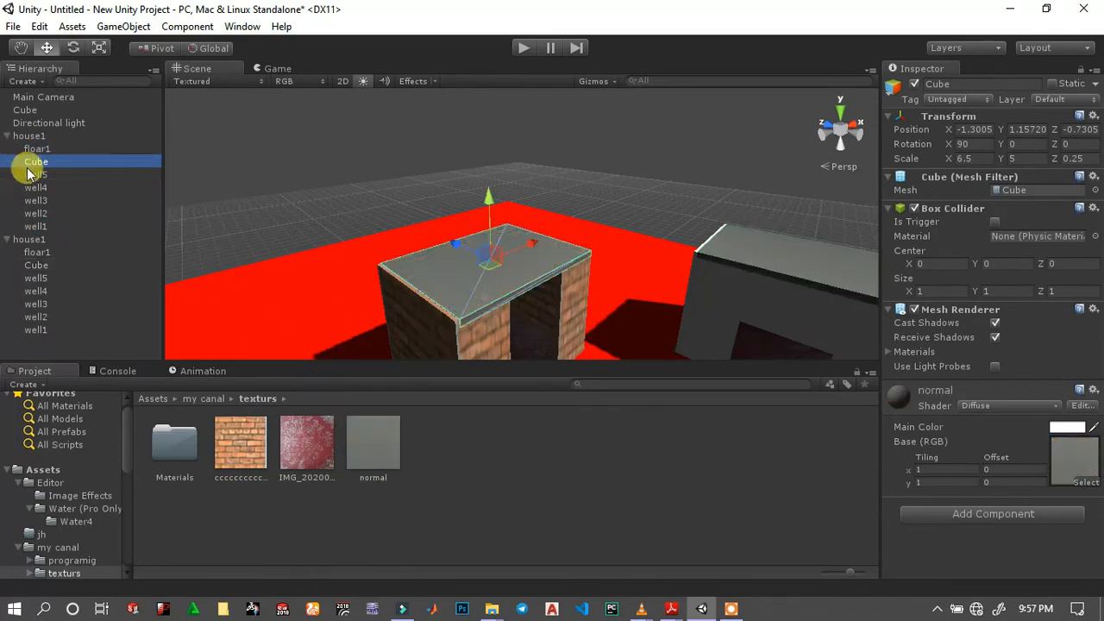
pyautogui.click(316, 165)
# Apply the brick texture to the duplicated house's walls, from well5 to well1.
pyautogui.click(39, 266)
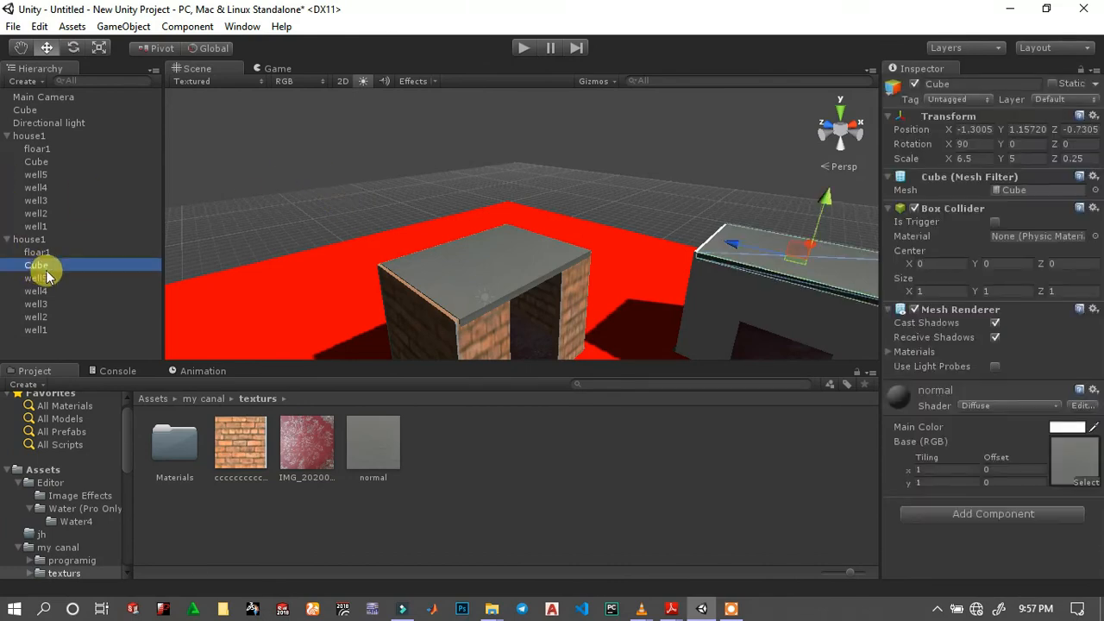
pyautogui.doubleClick(41, 269)
pyautogui.moveTo(390, 262); pyautogui.dragTo(558, 288, button='right')
pyautogui.moveTo(339, 268); pyautogui.dragTo(528, 247, button='middle')
pyautogui.click(36, 278)
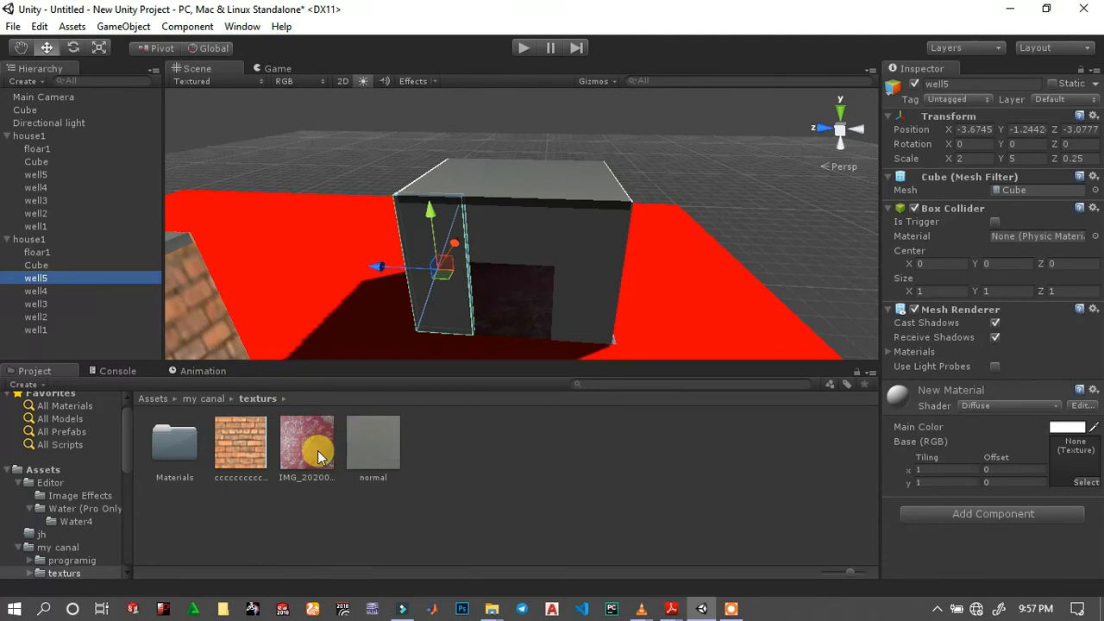
pyautogui.moveTo(237, 454); pyautogui.dragTo(34, 278)
pyautogui.moveTo(239, 426); pyautogui.dragTo(36, 303)
pyautogui.moveTo(242, 444); pyautogui.dragTo(29, 331)
# Examine both houses on the red ground from all sides to check their wall and roof textures.
pyautogui.moveTo(478, 303); pyautogui.dragTo(296, 388, button='middle')
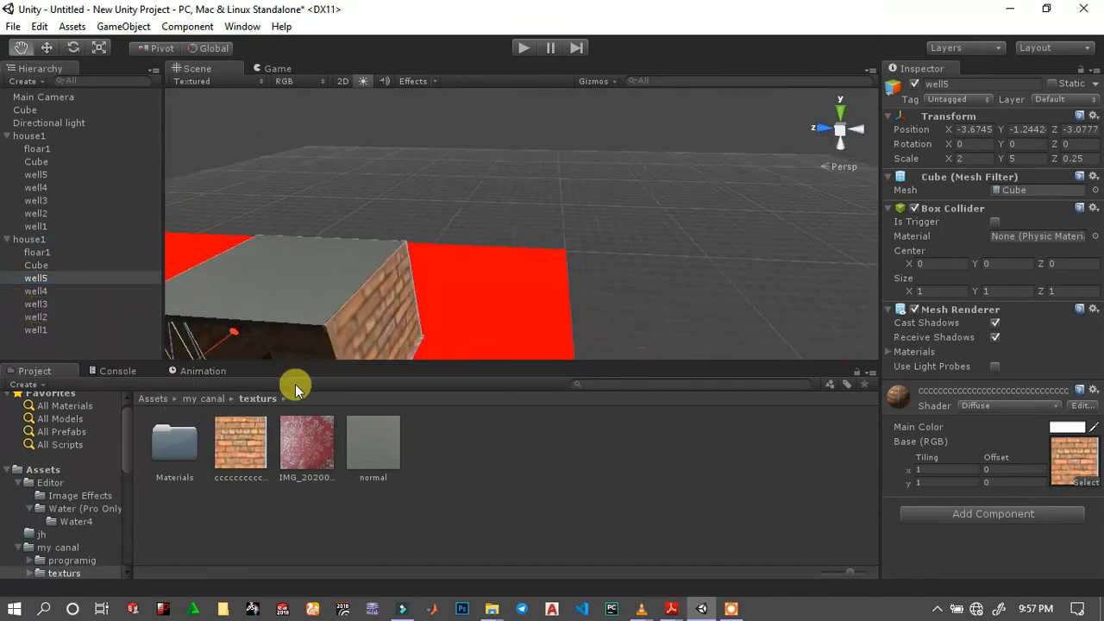
pyautogui.moveTo(446, 289); pyautogui.dragTo(431, 290, button='right')
pyautogui.moveTo(536, 284); pyautogui.dragTo(345, 280, button='middle')
pyautogui.moveTo(416, 221); pyautogui.dragTo(244, 239, button='right')
pyautogui.moveTo(495, 236); pyautogui.dragTo(332, 245, button='middle')
pyautogui.moveTo(646, 211); pyautogui.dragTo(409, 233, button='right')
pyautogui.moveTo(671, 180); pyautogui.dragTo(391, 338, button='middle')
pyautogui.moveTo(719, 208); pyautogui.dragTo(477, 268, button='right')
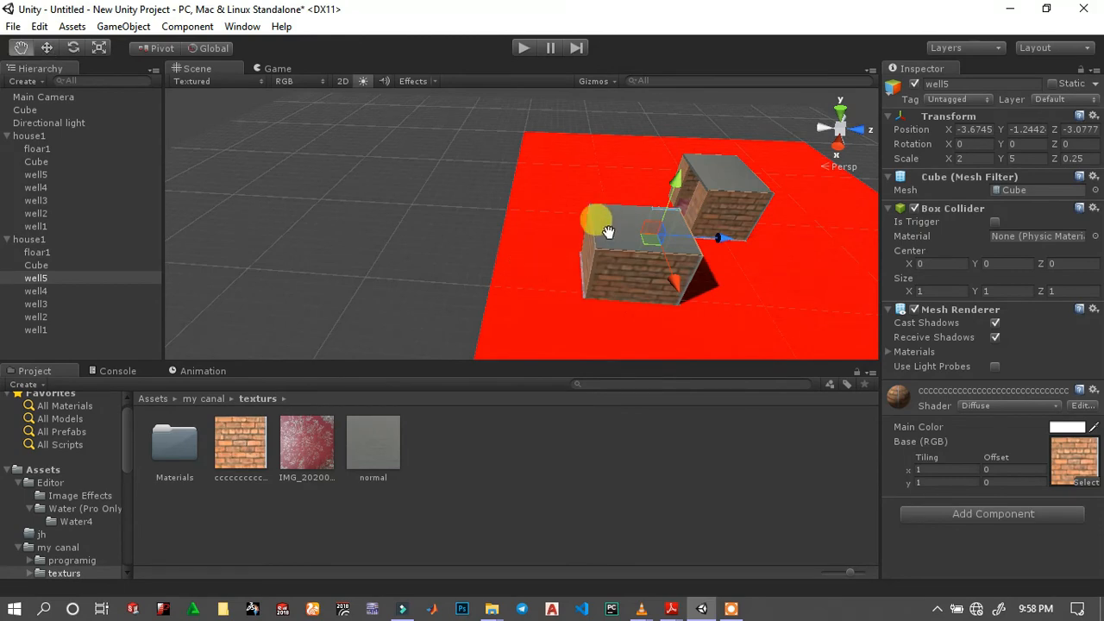
pyautogui.moveTo(608, 231); pyautogui.dragTo(637, 286, button='middle')
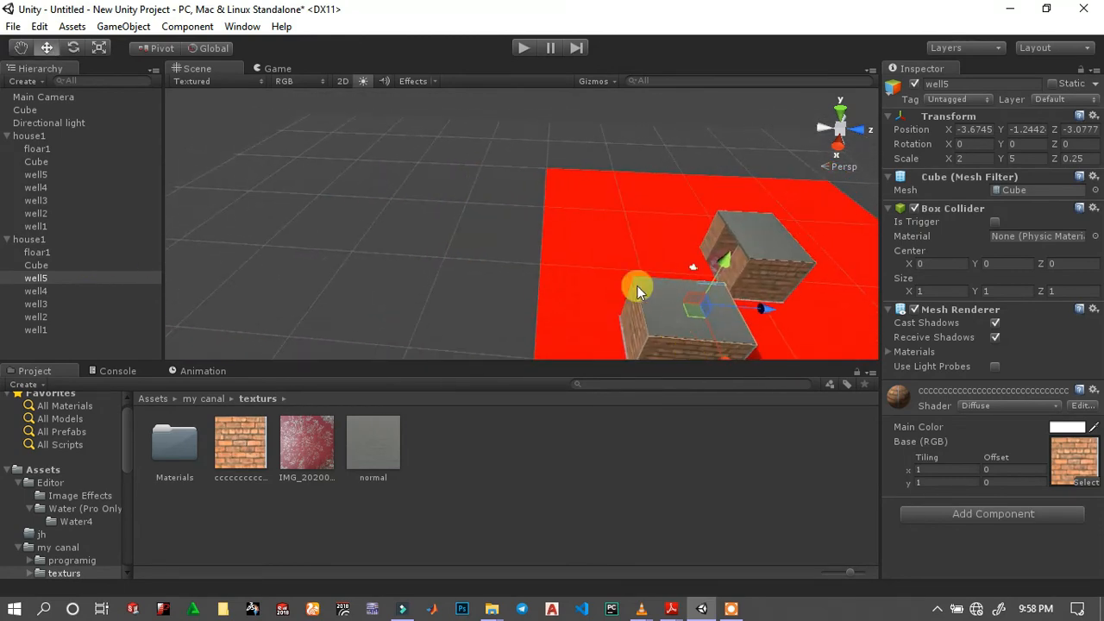
pyautogui.click(478, 251)
pyautogui.moveTo(483, 255); pyautogui.dragTo(906, 373, button='middle')
pyautogui.moveTo(710, 243); pyautogui.dragTo(835, 285, button='right')
pyautogui.moveTo(575, 210)
pyautogui.mouseDown(button='middle')
pyautogui.moveTo(691, 330)
pyautogui.moveTo(661, 180)
pyautogui.moveTo(474, 180)
pyautogui.moveTo(569, 222)
pyautogui.mouseUp(button='middle')
pyautogui.moveTo(569, 221); pyautogui.dragTo(367, 280, button='right')
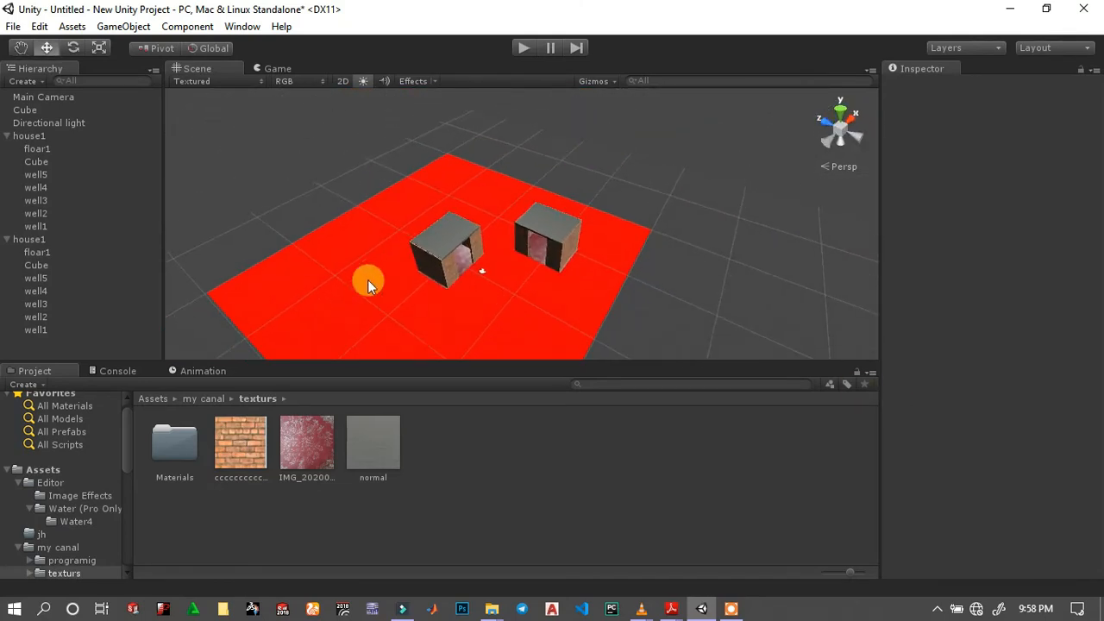
pyautogui.moveTo(367, 280); pyautogui.dragTo(528, 195, button='middle')
# Collapse both house1 groups in the hierarchy and save the scene as houes in the Assets folder.
pyautogui.click(6, 138)
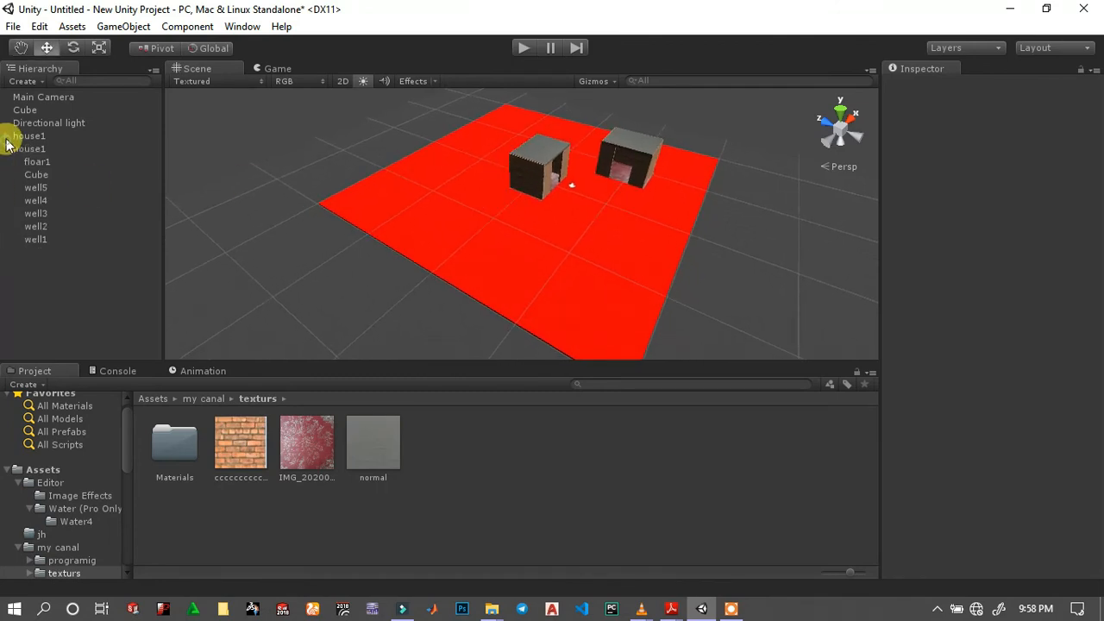
pyautogui.click(7, 150)
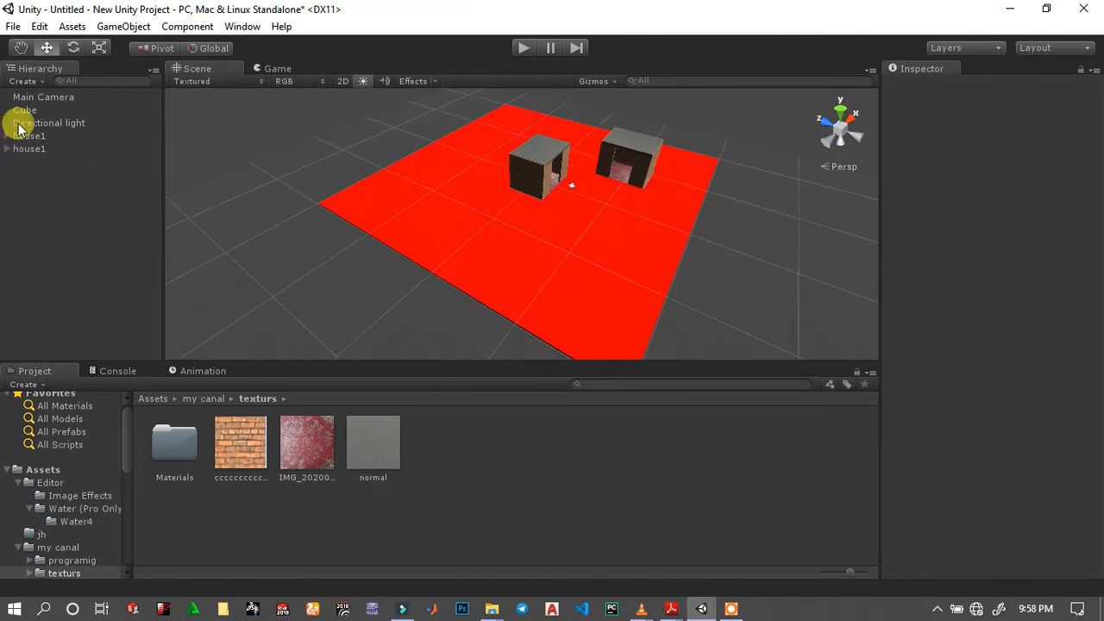
pyautogui.click(3, 30)
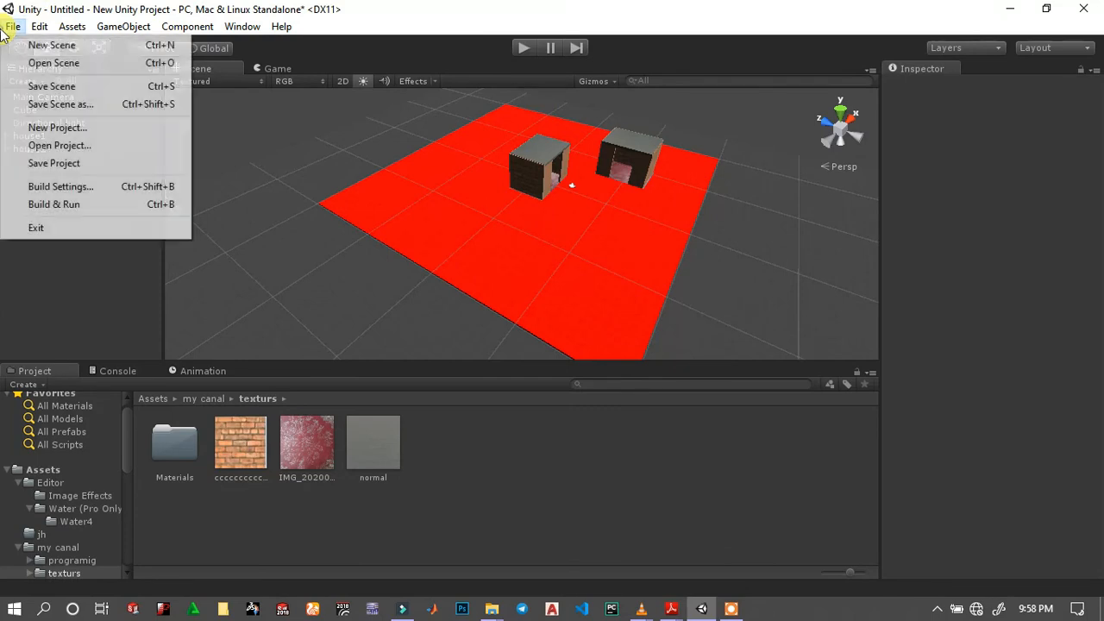
pyautogui.click(26, 87)
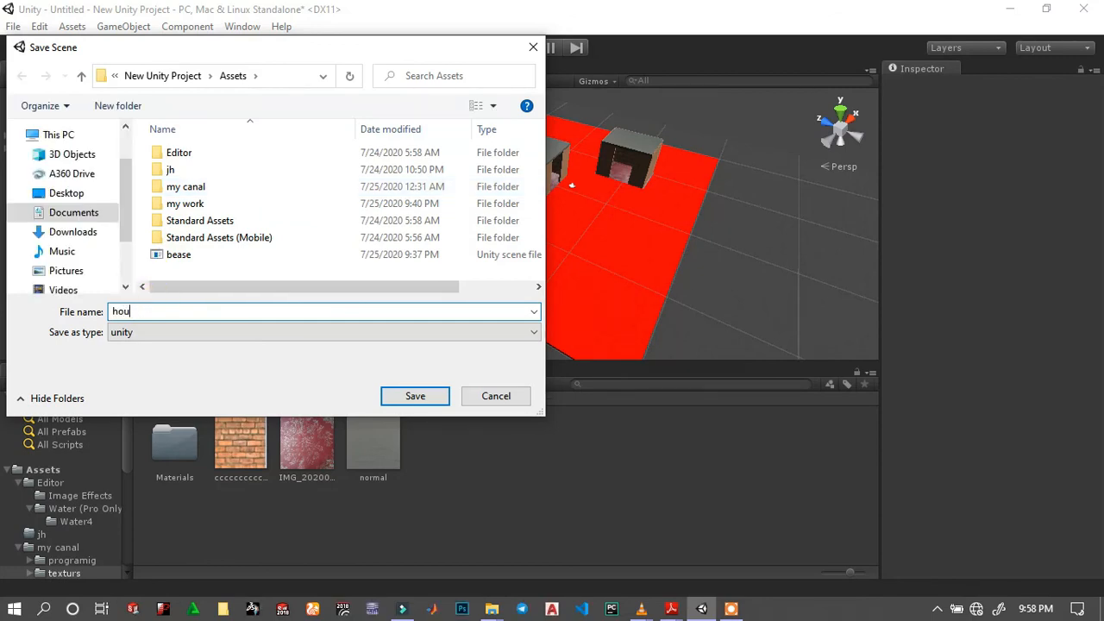
pyautogui.press('Return')
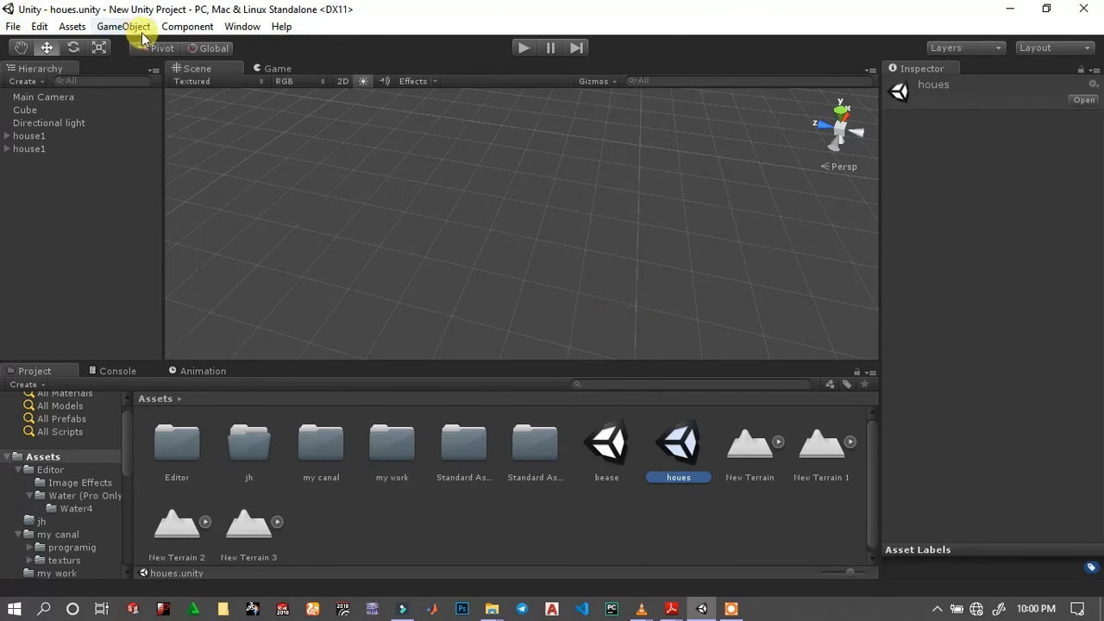
# Create an empty game object and rename it houses.
pyautogui.click(138, 28)
pyautogui.click(120, 42)
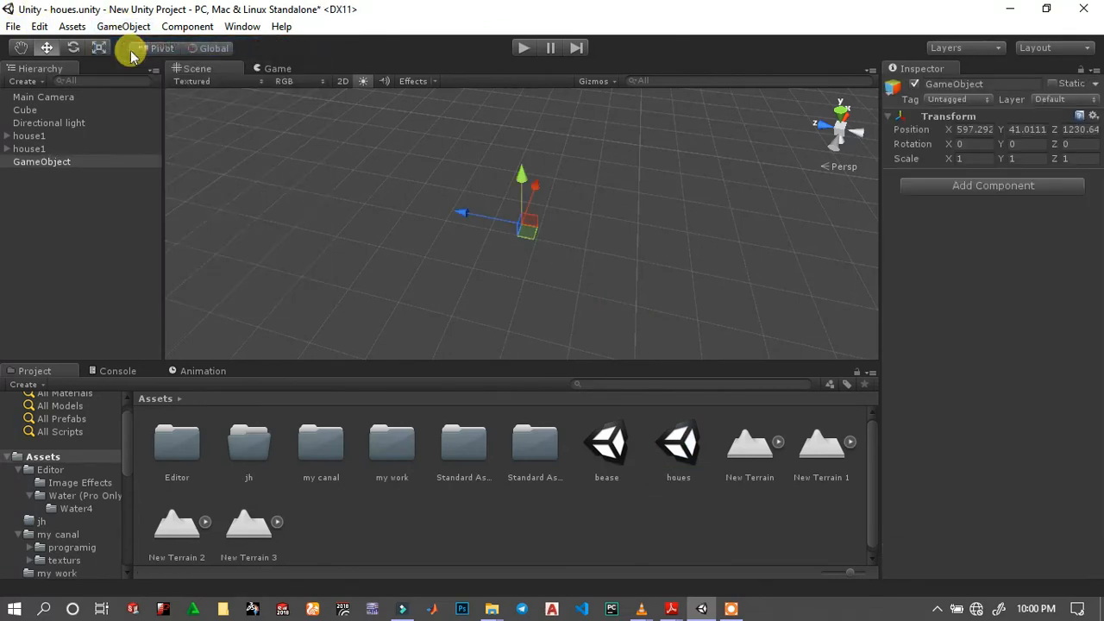
pyautogui.rightClick(55, 159)
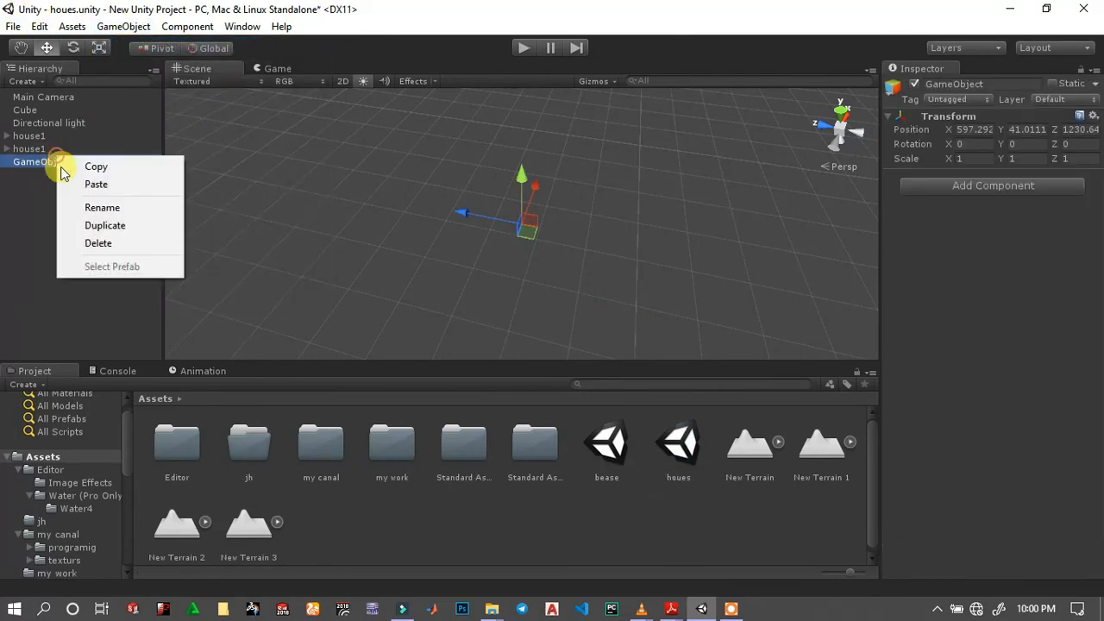
pyautogui.click(97, 207)
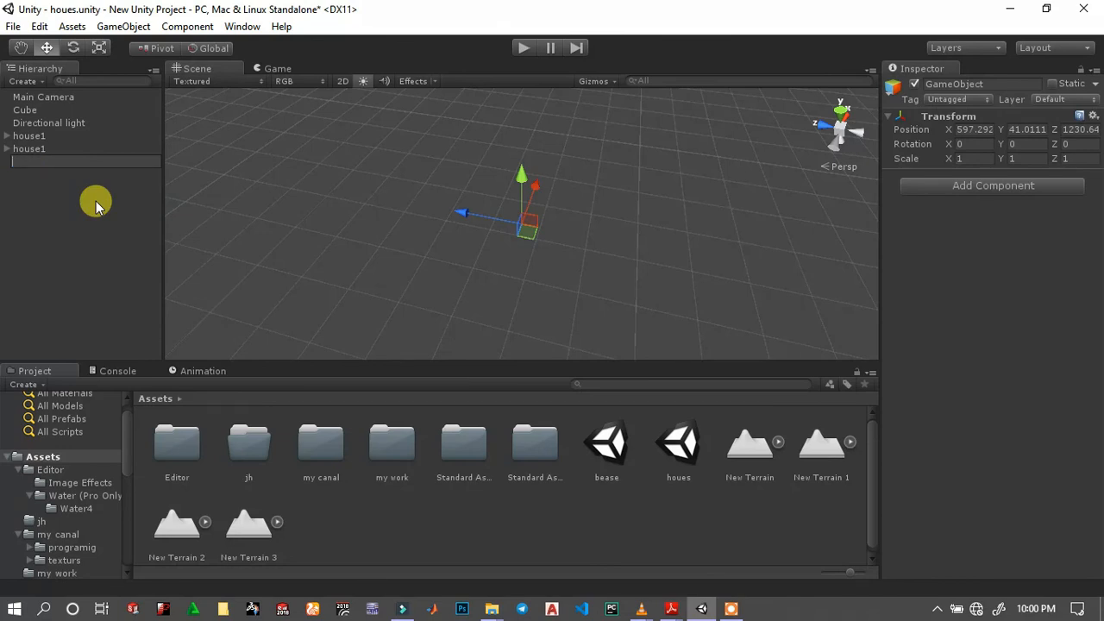
pyautogui.write('houses')
pyautogui.click(52, 191)
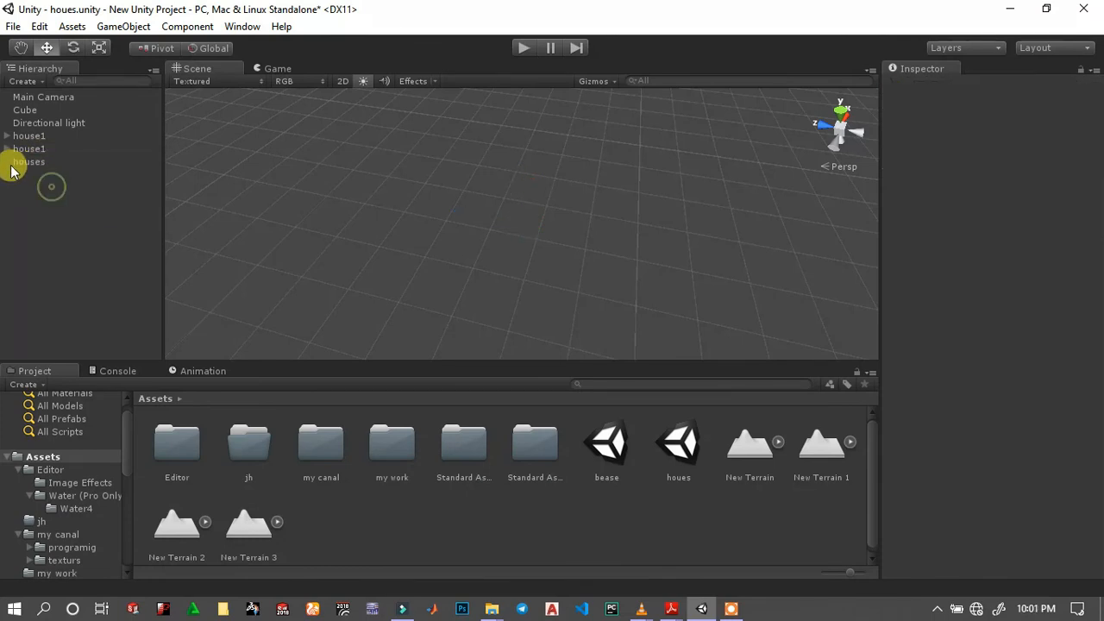
# Group both house1 objects under the houses object.
pyautogui.click(24, 151)
pyautogui.click(30, 137)
pyautogui.moveTo(27, 164); pyautogui.dragTo(12, 149)
pyautogui.click(7, 136)
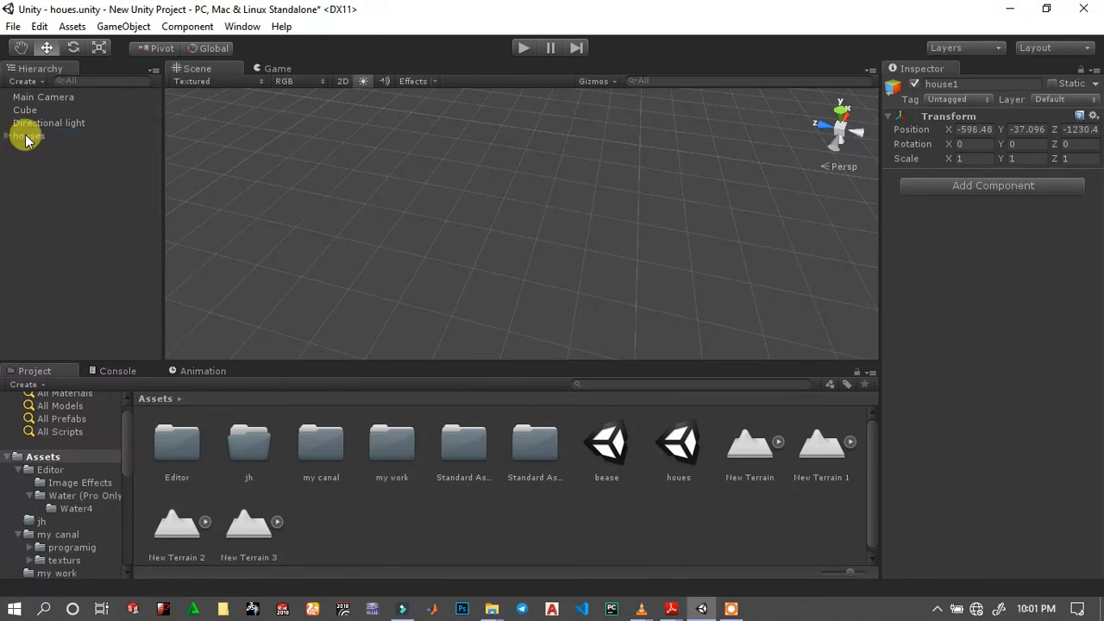
pyautogui.doubleClick(28, 136)
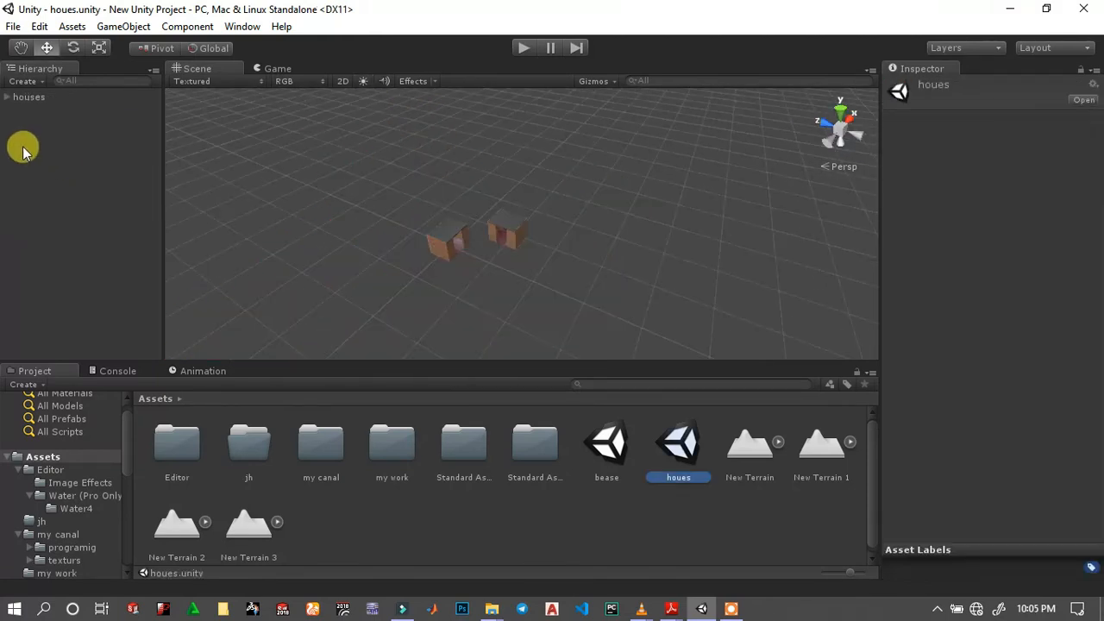
# Copy the houses group from the houes scene and paste it into the bease scene.
pyautogui.rightClick(21, 97)
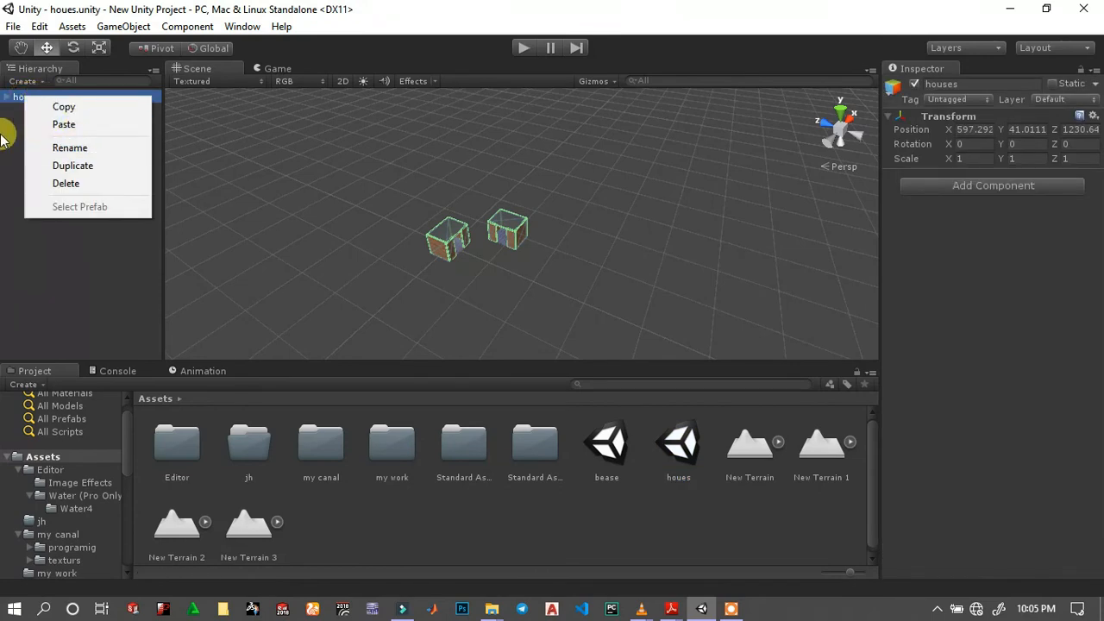
pyautogui.click(38, 126)
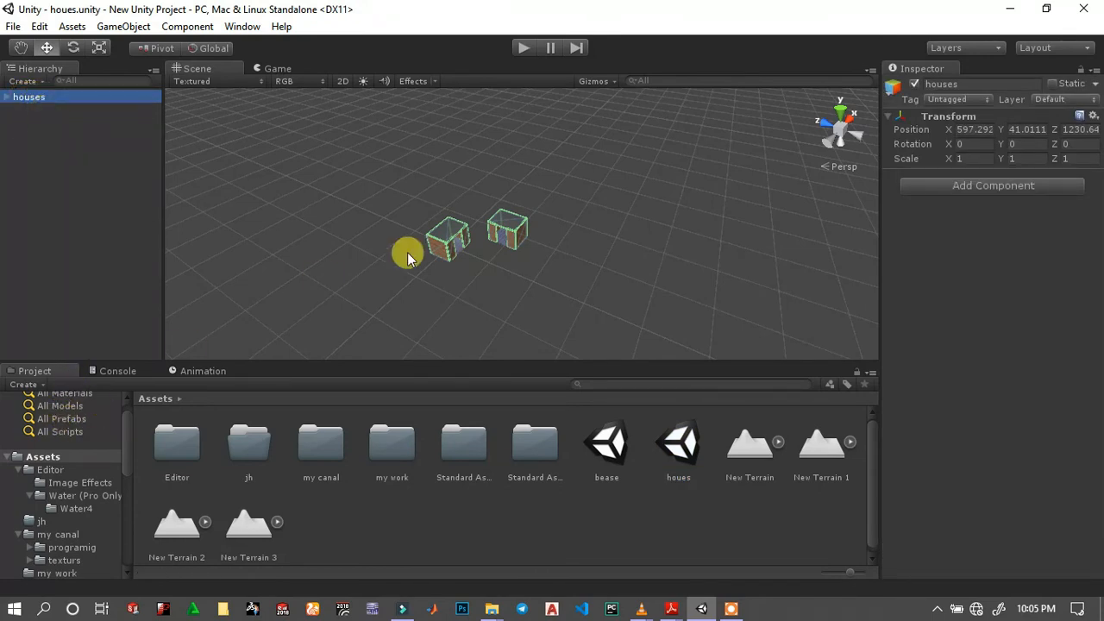
pyautogui.doubleClick(612, 441)
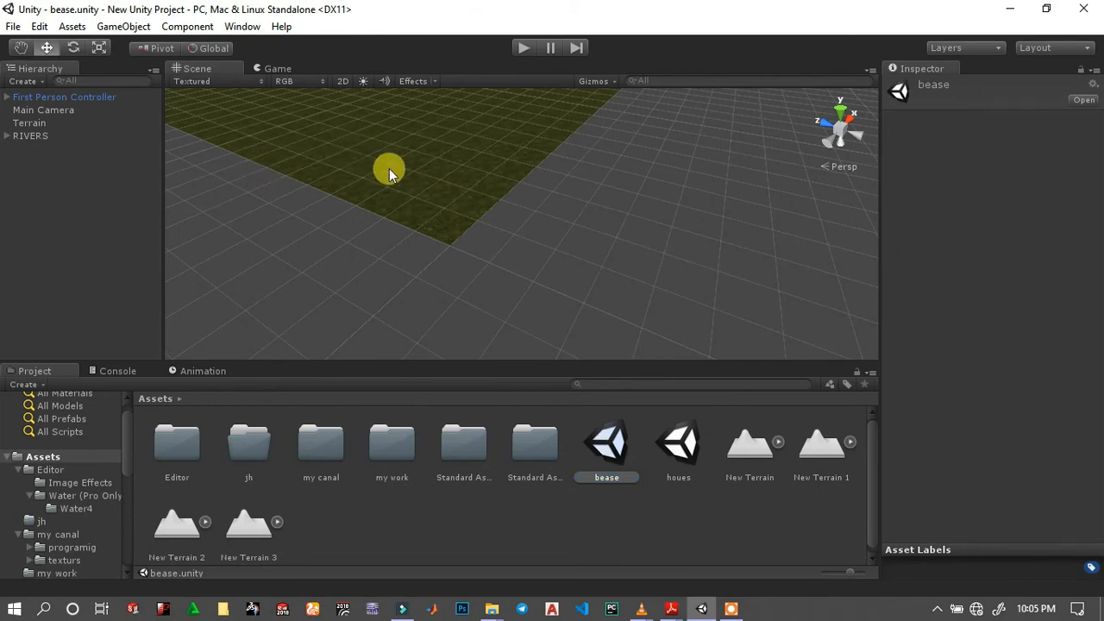
pyautogui.hotkey('ctrl', 'v')
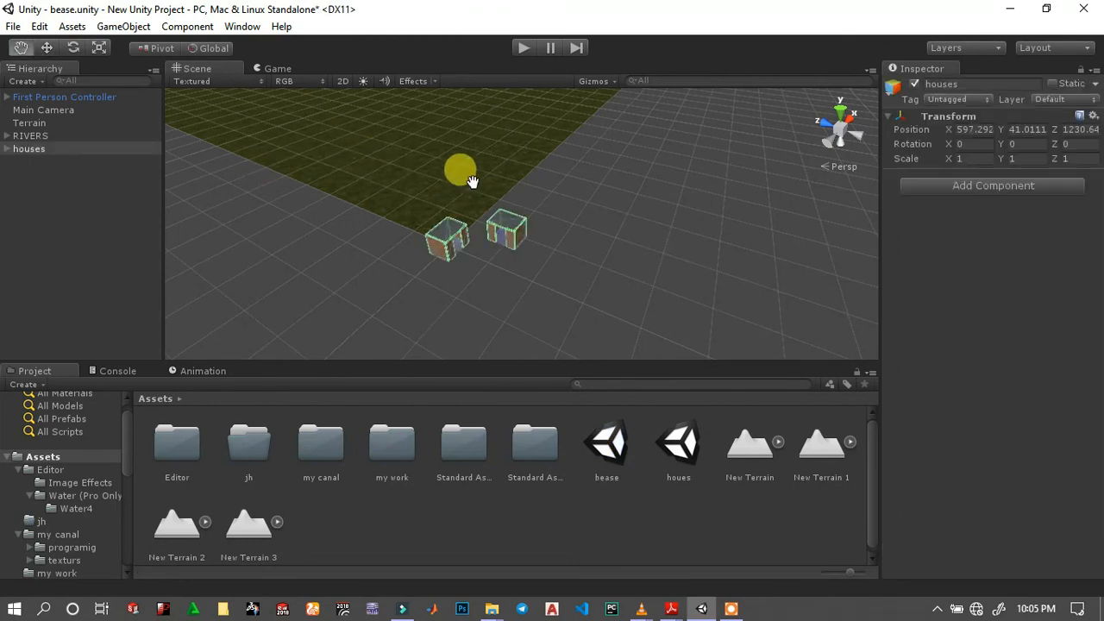
pyautogui.moveTo(458, 172); pyautogui.dragTo(540, 234, button='middle')
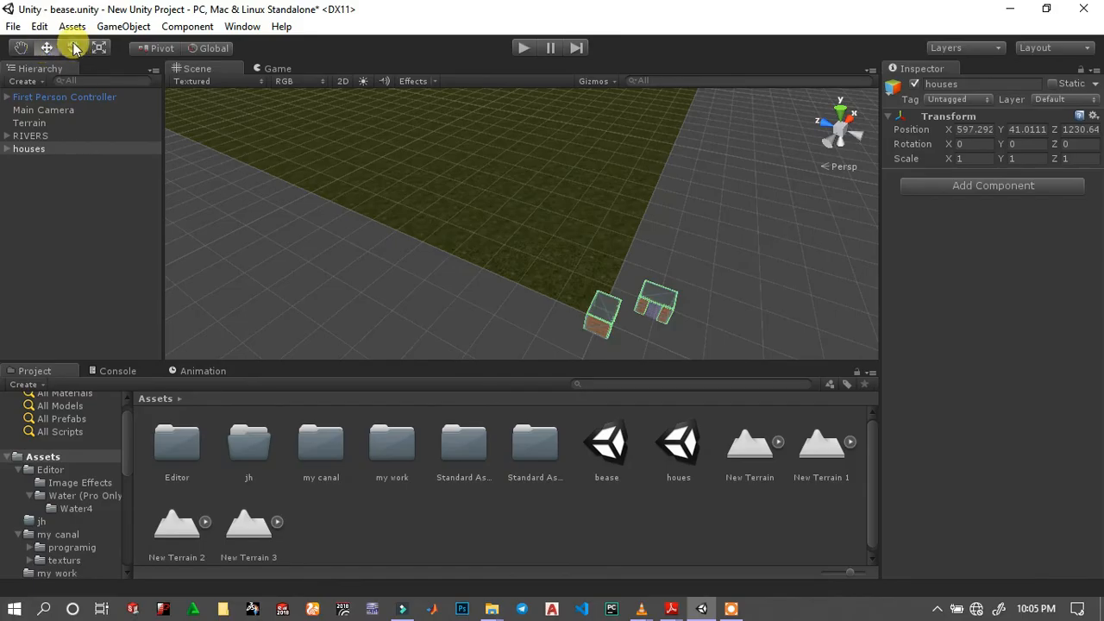